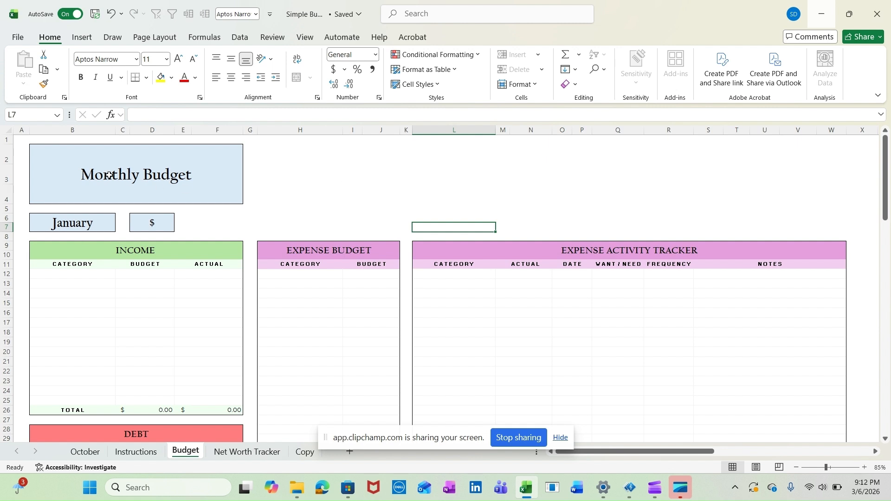
Personalise the Monthly Budget title by adding the owner's first name in possessive form before it
{"action": "left_click", "coordinate": [146, 167]}
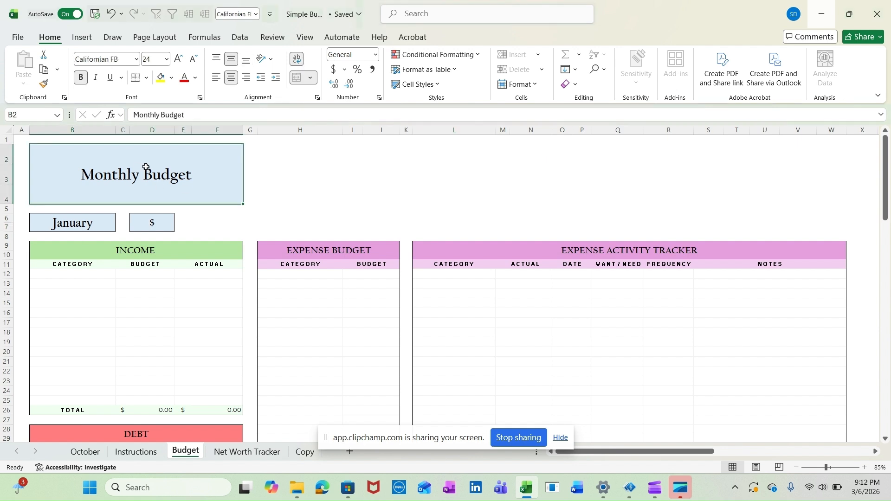
{"action": "double_click", "coordinate": [80, 173]}
{"action": "double_click", "coordinate": [80, 173]}
{"action": "type", "text": "Sean's"}
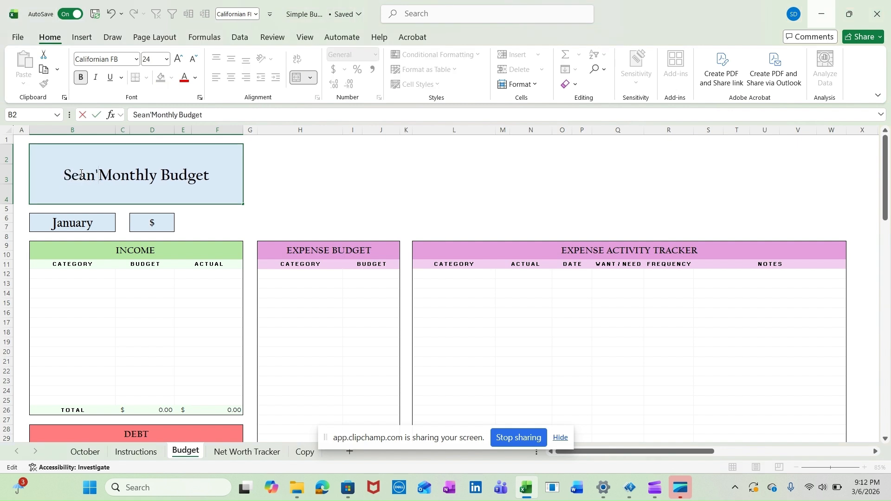
Set the budget month below the title to September
{"action": "left_click", "coordinate": [88, 226]}
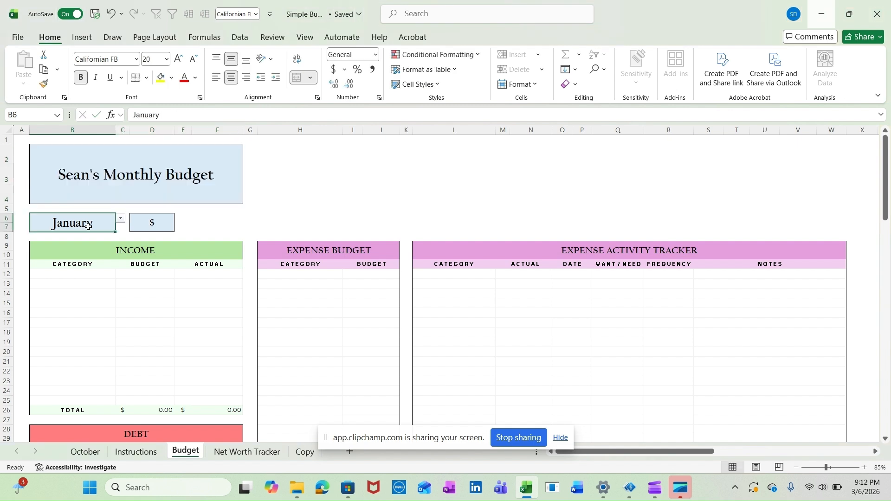
{"action": "left_click", "coordinate": [121, 218]}
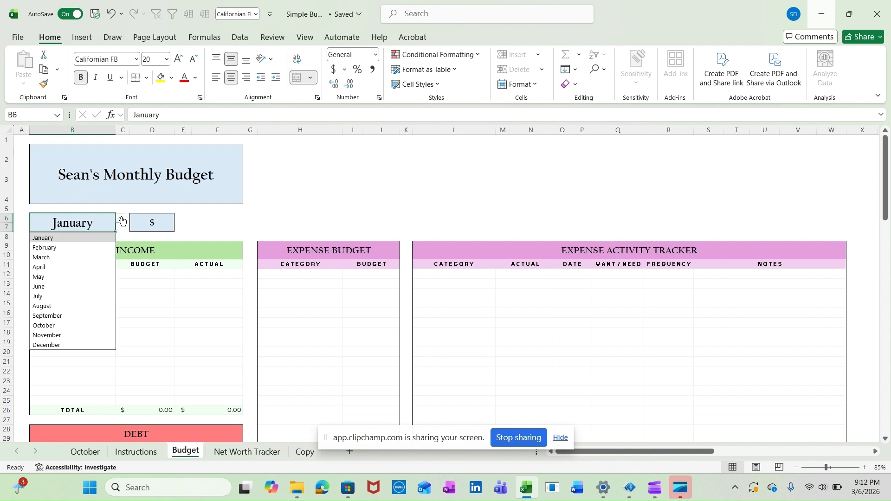
{"action": "left_click", "coordinate": [63, 319]}
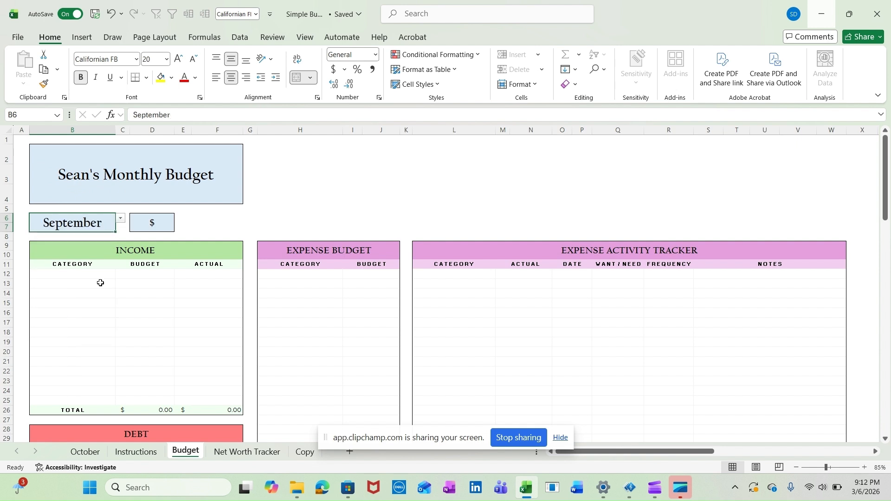
Try £ as the budget's currency symbol and switch it back to $
{"action": "left_click", "coordinate": [156, 227]}
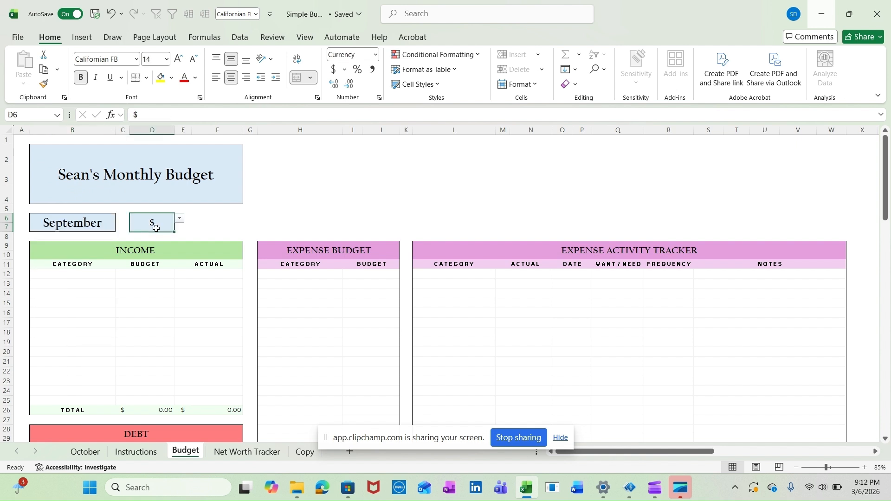
{"action": "left_click", "coordinate": [181, 221]}
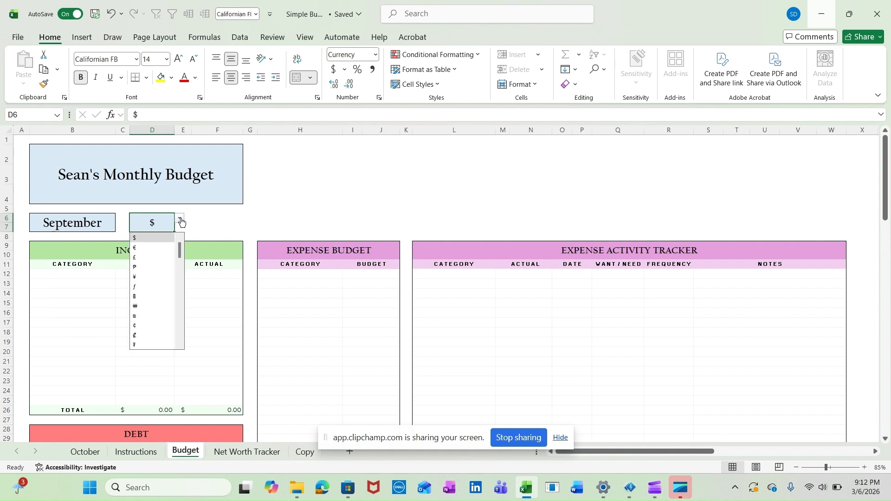
{"action": "left_click", "coordinate": [155, 258]}
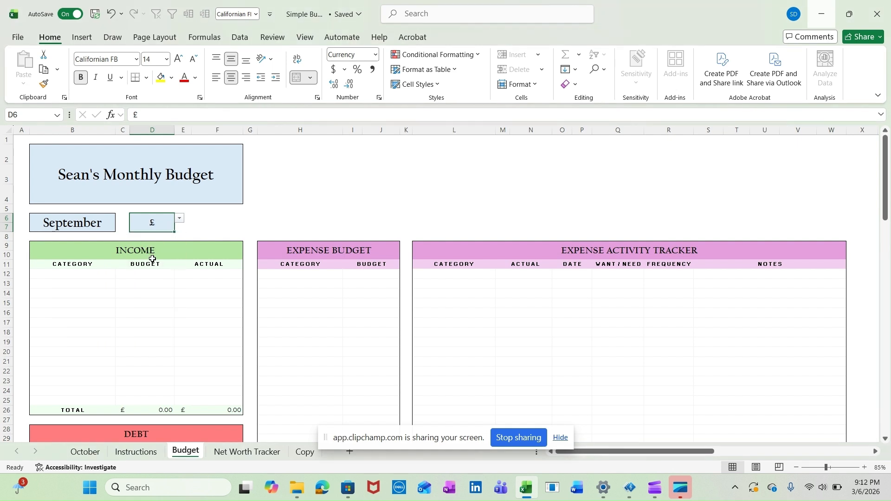
{"action": "left_click", "coordinate": [180, 222]}
{"action": "left_click", "coordinate": [161, 238]}
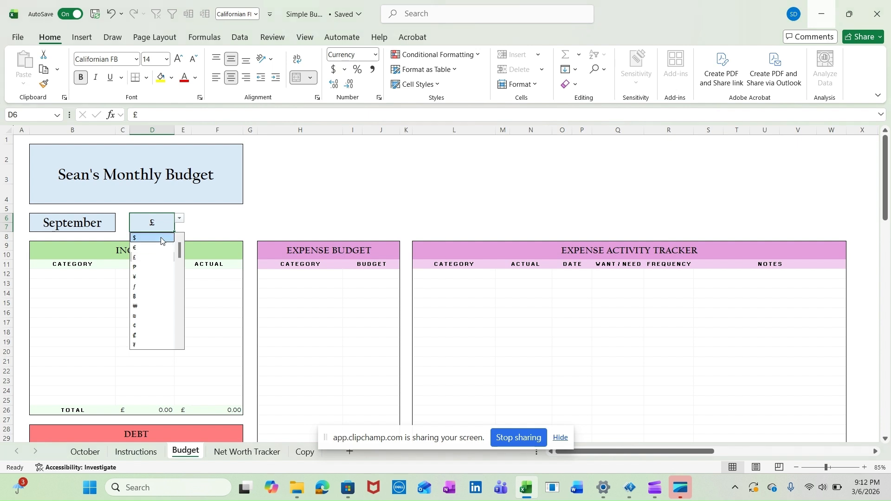
{"action": "left_click", "coordinate": [369, 201]}
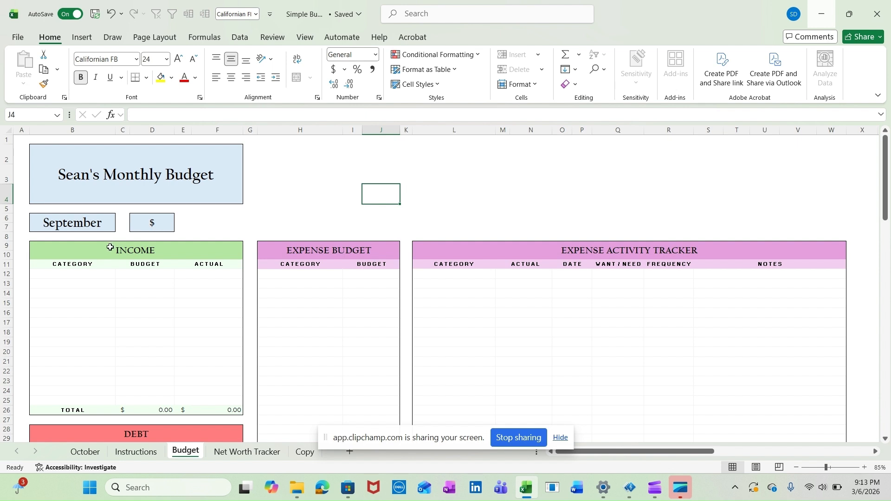
Review the Income, Debt and Savings tables with their category, budget and actual columns
{"action": "left_click_drag", "start_coordinate": [110, 249], "coordinate": [145, 401]}
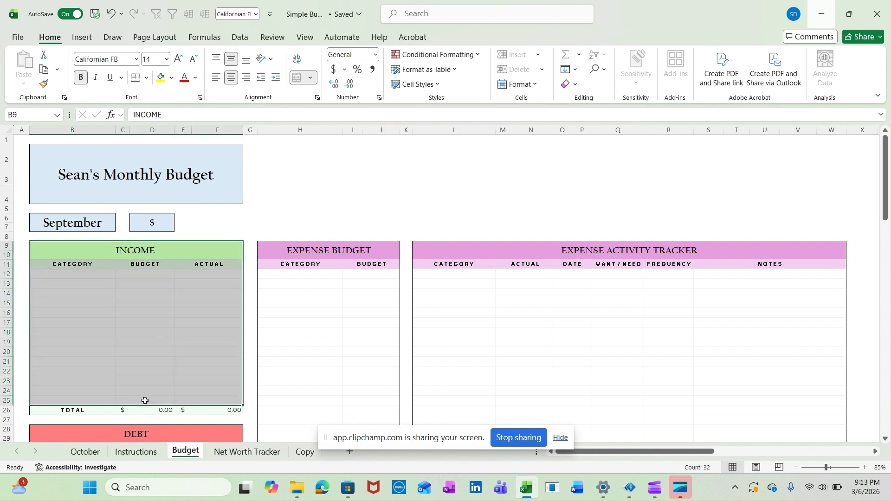
{"action": "scroll", "coordinate": [145, 401], "scroll_direction": "down", "scroll_amount": 1}
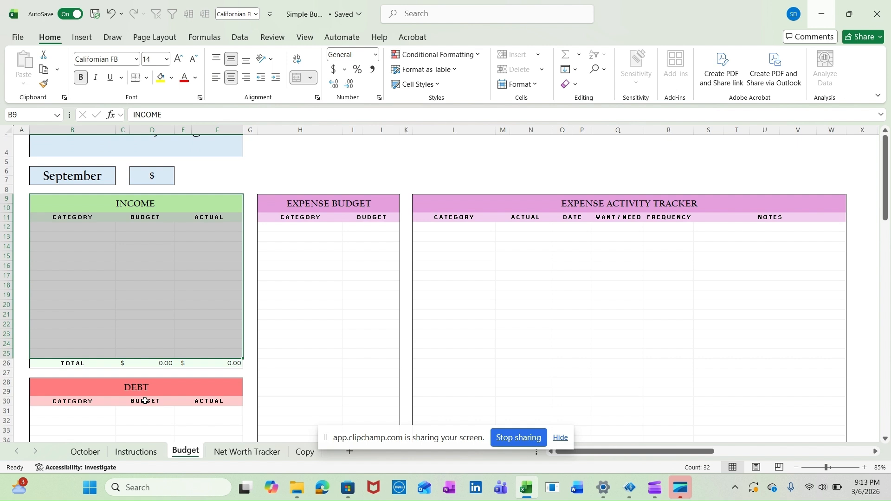
{"action": "scroll", "coordinate": [144, 400], "scroll_direction": "down", "scroll_amount": 5}
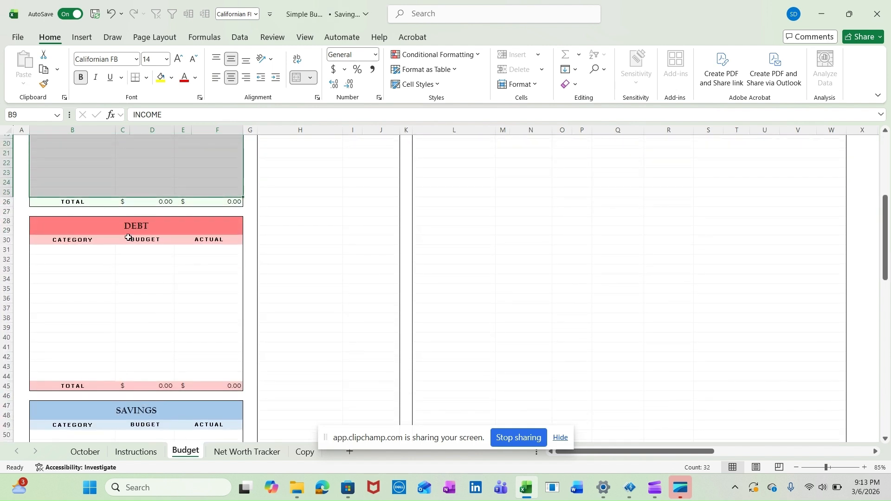
{"action": "left_click_drag", "start_coordinate": [131, 232], "coordinate": [134, 355]}
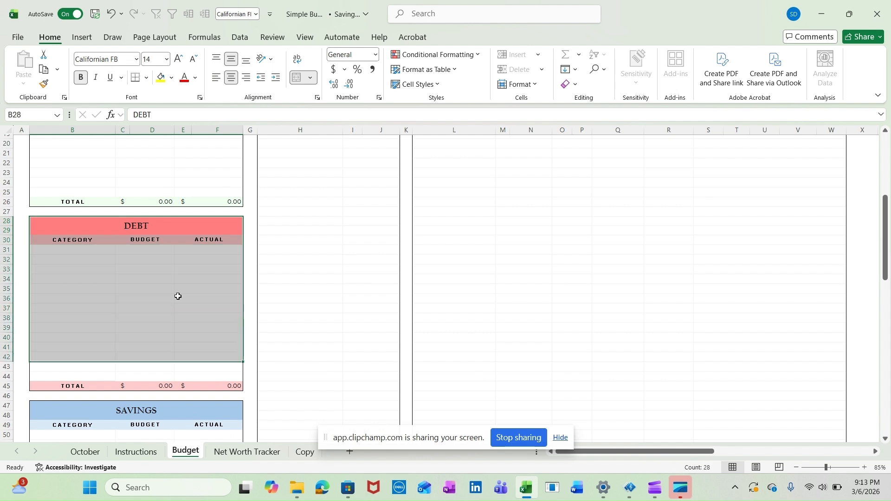
{"action": "scroll", "coordinate": [202, 312], "scroll_direction": "down", "scroll_amount": 5}
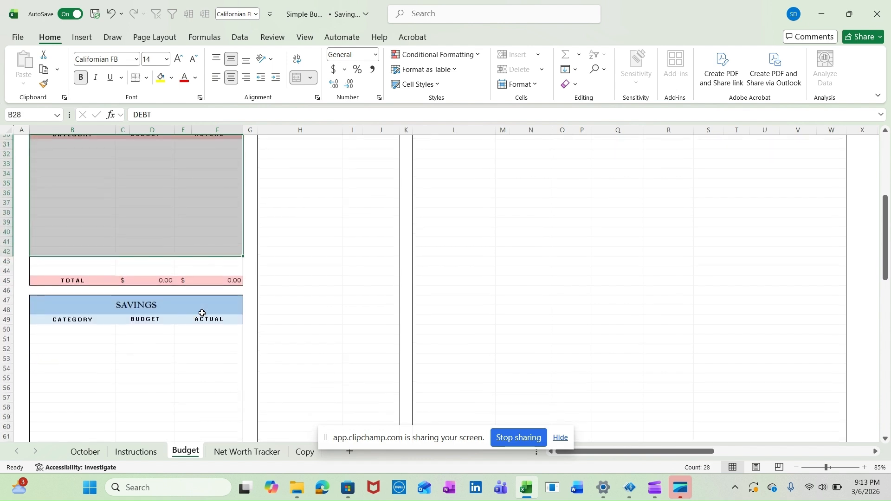
{"action": "left_click", "coordinate": [165, 256]}
{"action": "left_click_drag", "start_coordinate": [163, 284], "coordinate": [148, 373]}
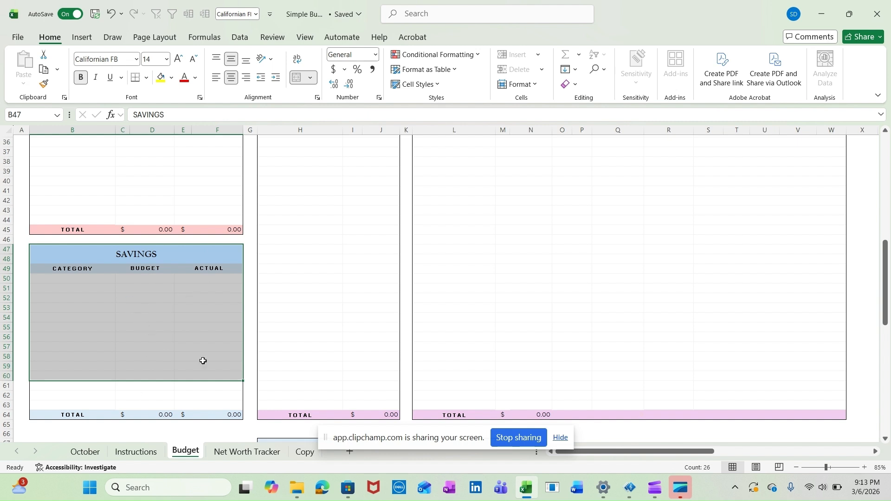
Examine the Dashboard Summary charts, the Cashflow table and the Spend Summary below the tables
{"action": "scroll", "coordinate": [307, 378], "scroll_direction": "down", "scroll_amount": 6}
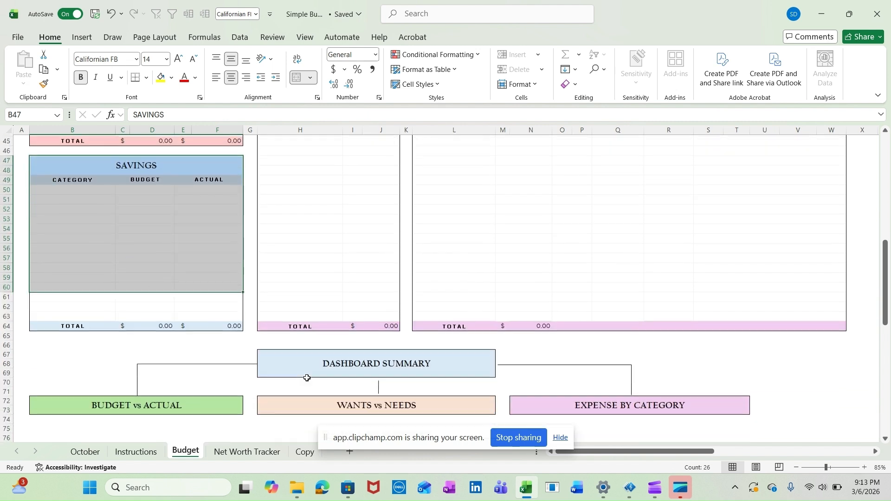
{"action": "scroll", "coordinate": [541, 338], "scroll_direction": "down", "scroll_amount": 4}
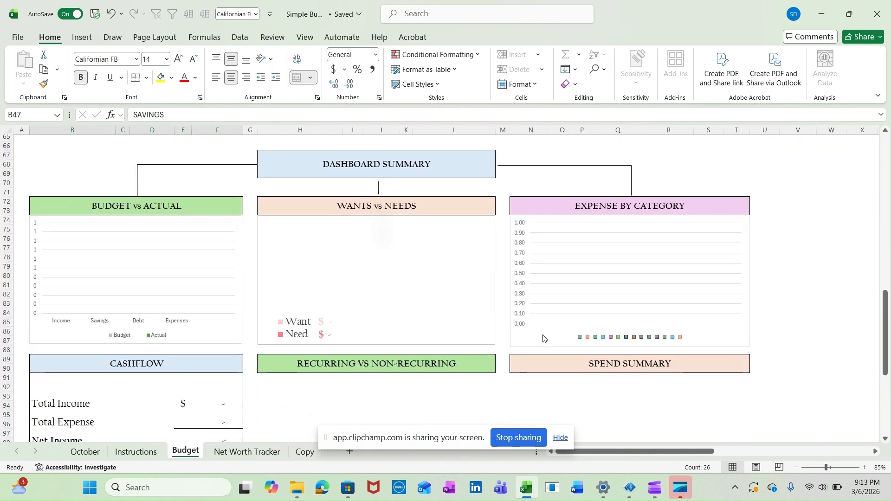
{"action": "left_click", "coordinate": [767, 295]}
{"action": "scroll", "coordinate": [768, 299], "scroll_direction": "down", "scroll_amount": 3}
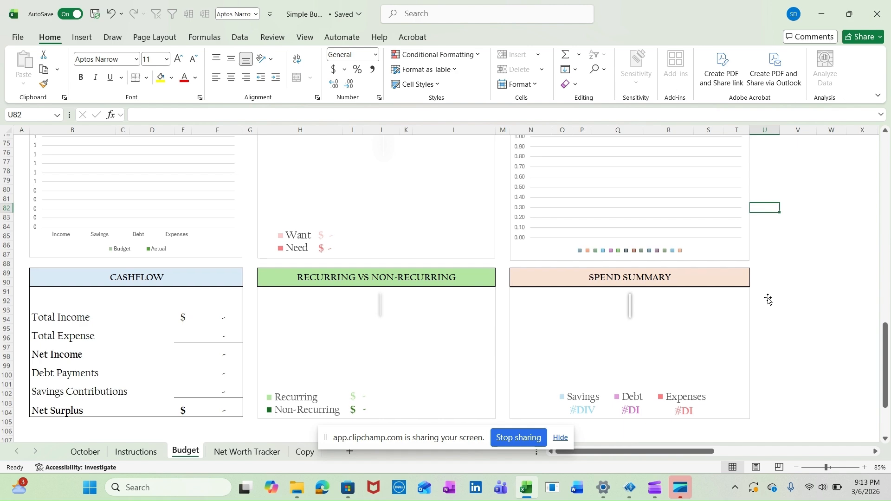
{"action": "scroll", "coordinate": [768, 300], "scroll_direction": "up", "scroll_amount": 5}
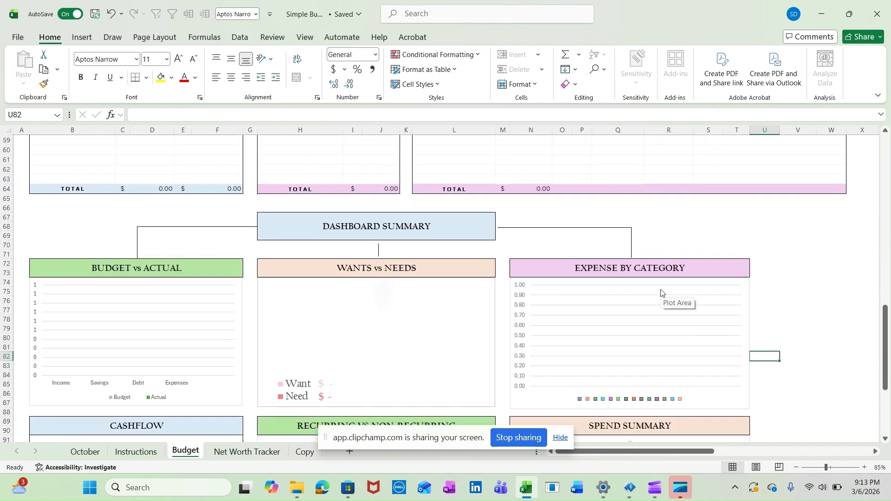
Review the Expense Budget and Expense Activity Tracker tables, including the category choices in the tracker's first row
{"action": "scroll", "coordinate": [763, 228], "scroll_direction": "up", "scroll_amount": 18}
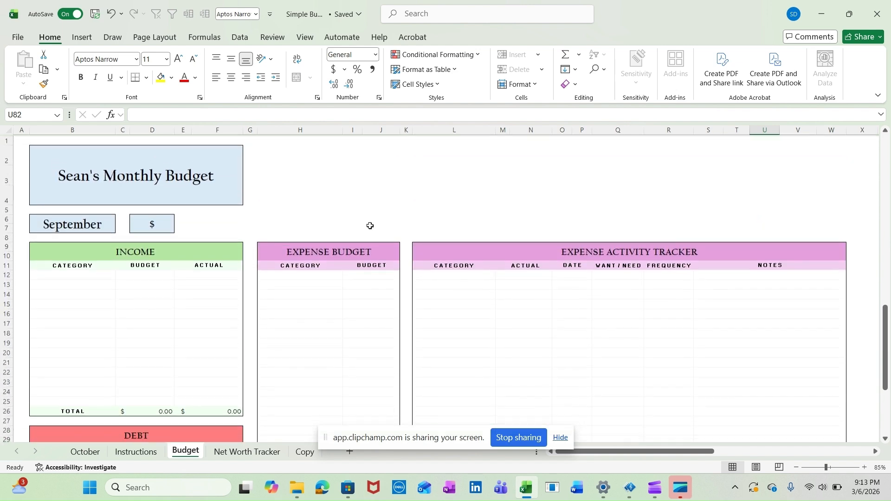
{"action": "left_click_drag", "start_coordinate": [326, 264], "coordinate": [358, 366]}
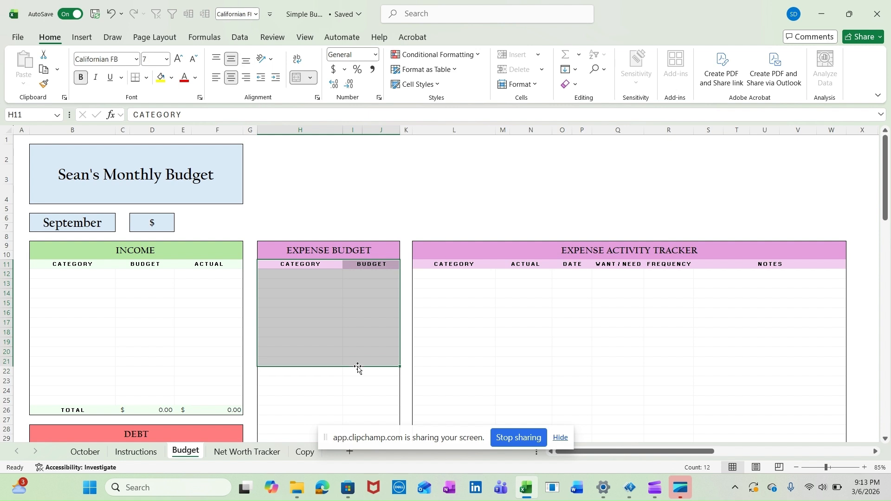
{"action": "left_click_drag", "start_coordinate": [474, 249], "coordinate": [482, 382]}
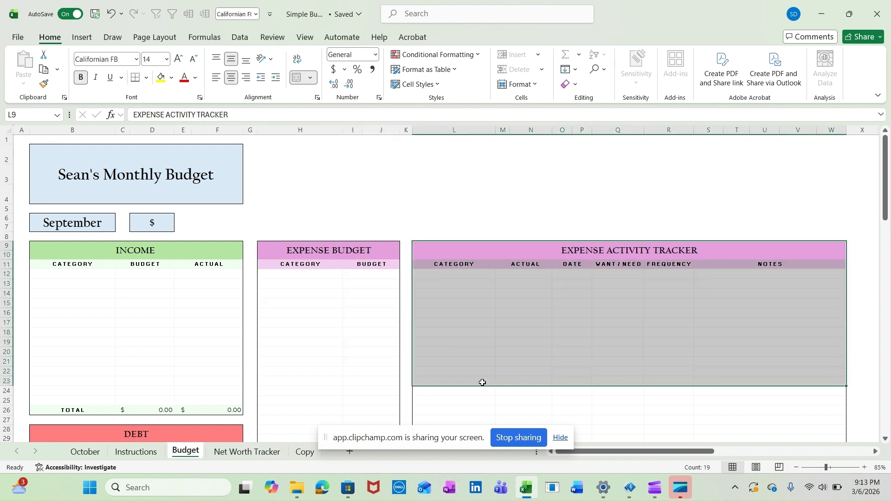
{"action": "left_click", "coordinate": [328, 278]}
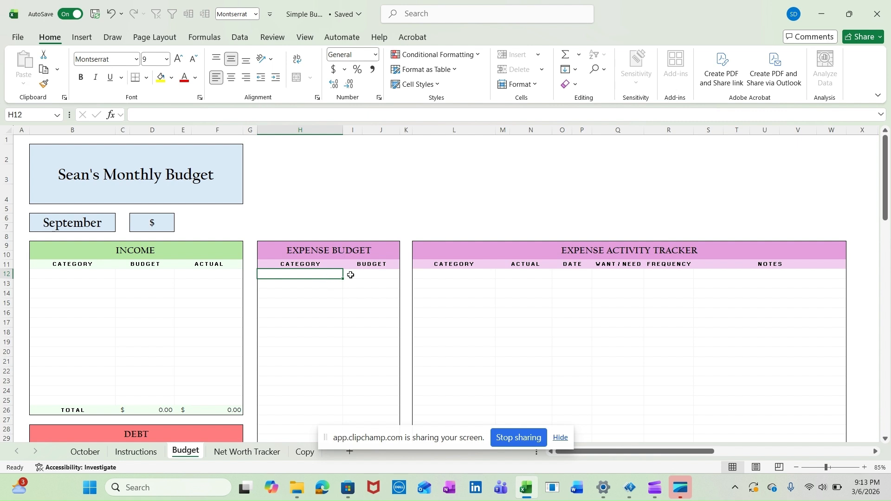
{"action": "left_click_drag", "start_coordinate": [461, 278], "coordinate": [788, 281]}
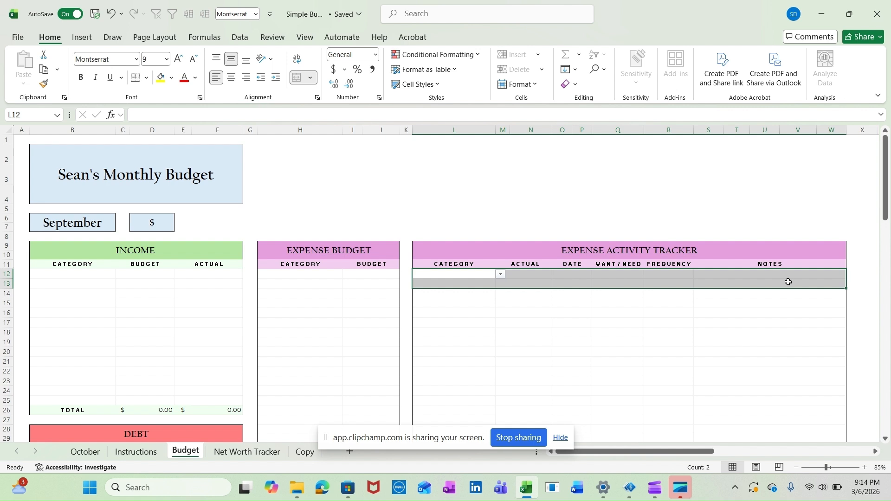
{"action": "left_click_drag", "start_coordinate": [322, 274], "coordinate": [379, 295]}
{"action": "left_click", "coordinate": [319, 276]}
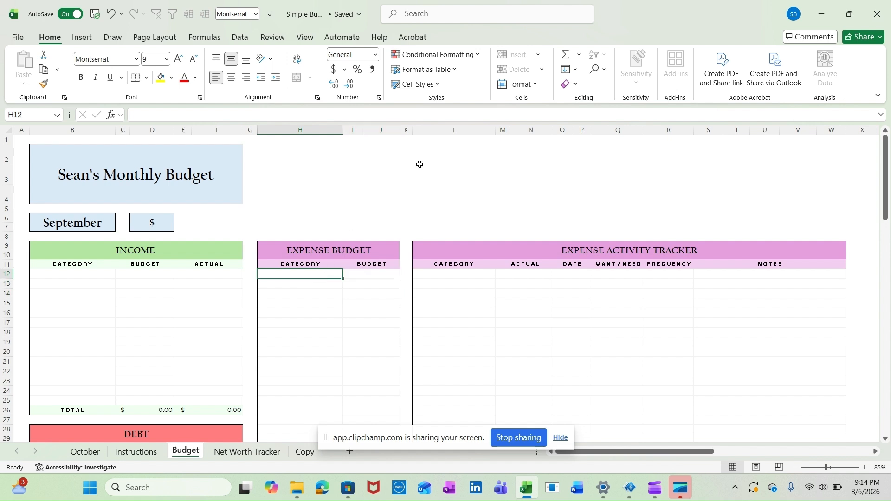
{"action": "left_click", "coordinate": [470, 273]}
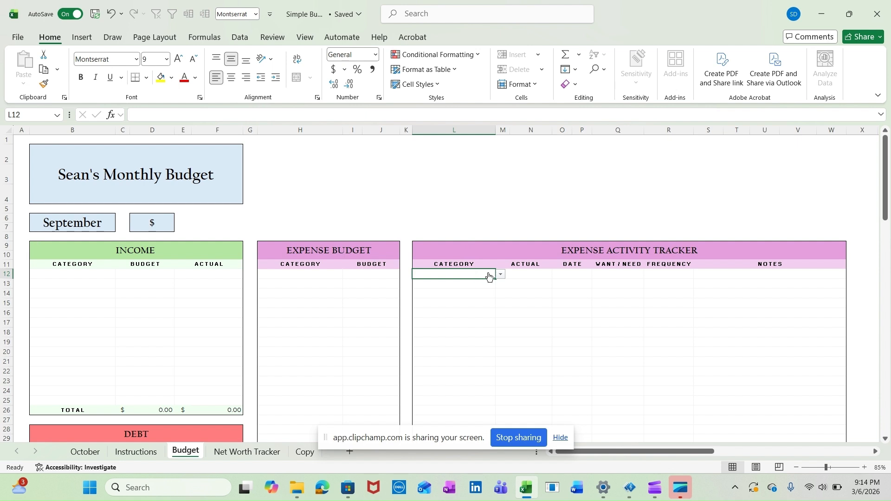
{"action": "left_click", "coordinate": [502, 275]}
Enter Rent as the first Expense Budget category and check the category choices in the tracker's first row
{"action": "left_click", "coordinate": [327, 275]}
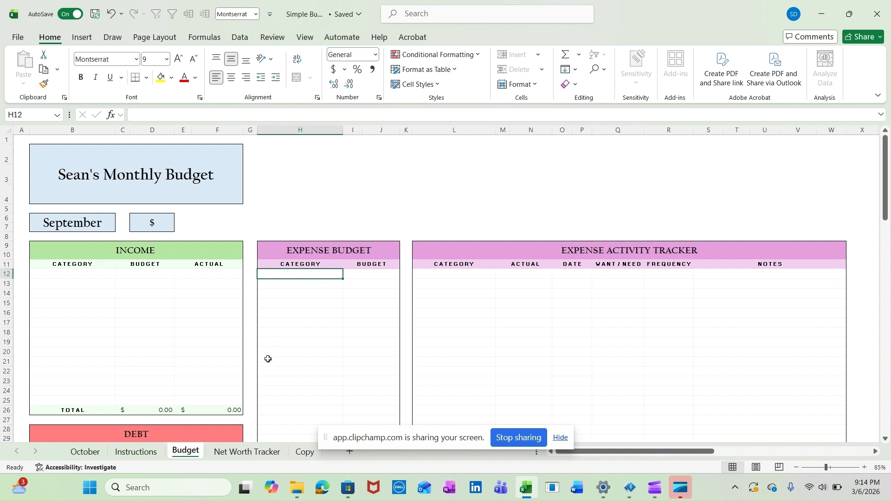
{"action": "type", "text": "Rent"}
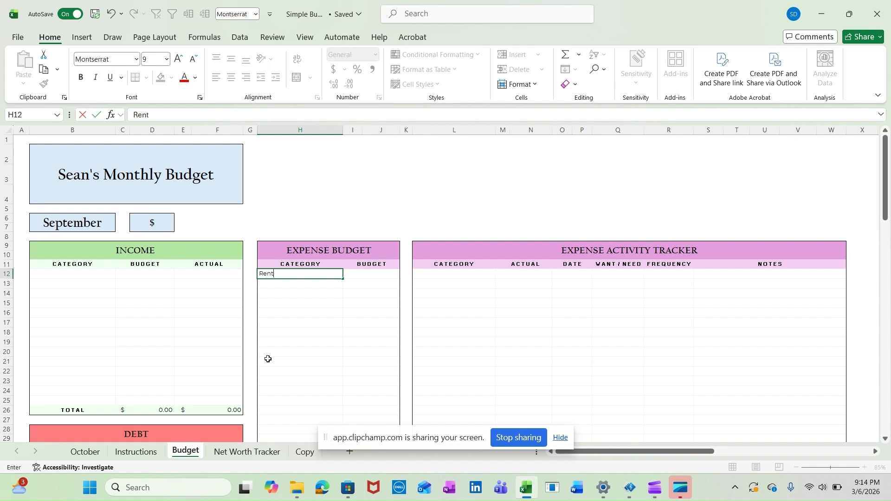
{"action": "key", "text": "ctrl+Return"}
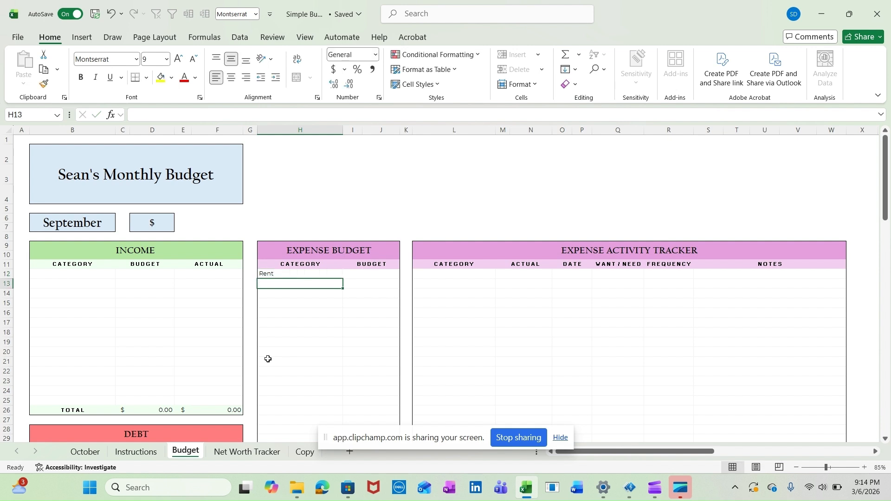
{"action": "left_click", "coordinate": [423, 275]}
{"action": "left_click", "coordinate": [501, 276]}
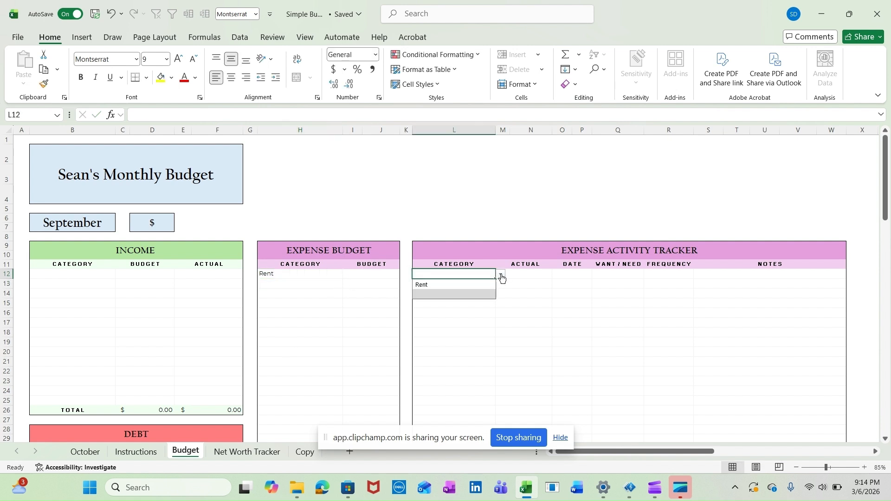
Add Utilities and Car as the next Expense Budget categories below Rent
{"action": "left_click", "coordinate": [288, 283]}
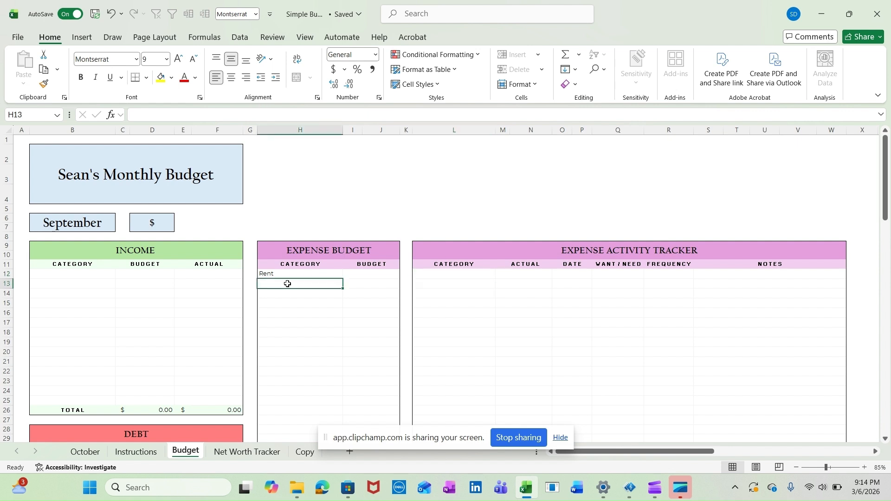
{"action": "type", "text": "Uti"}
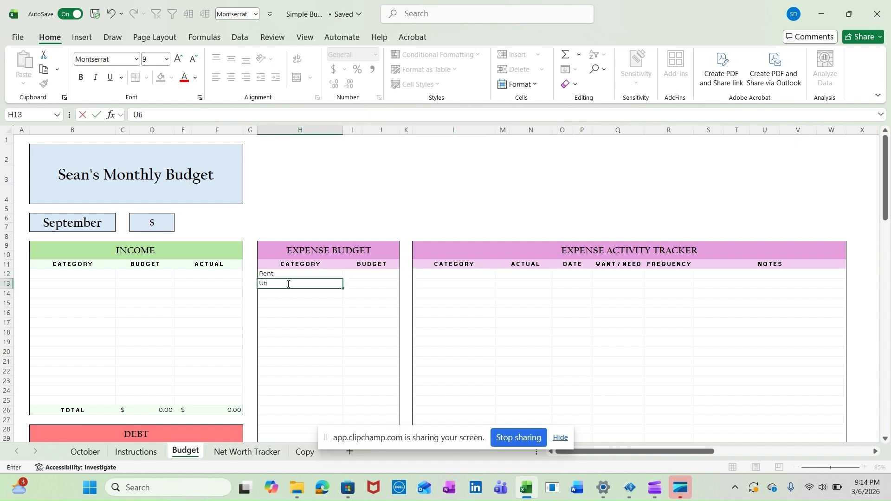
{"action": "type", "text": "lities"}
{"action": "key", "text": "Return"}
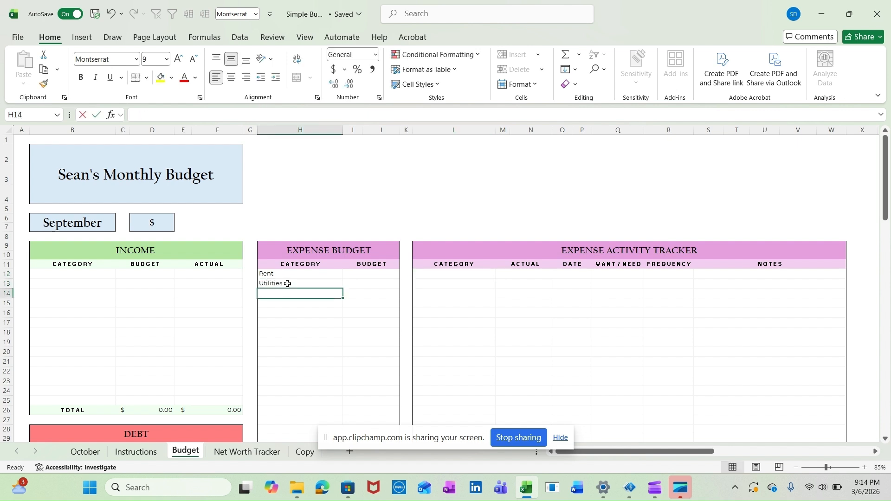
{"action": "type", "text": "Car"}
{"action": "key", "text": "Return"}
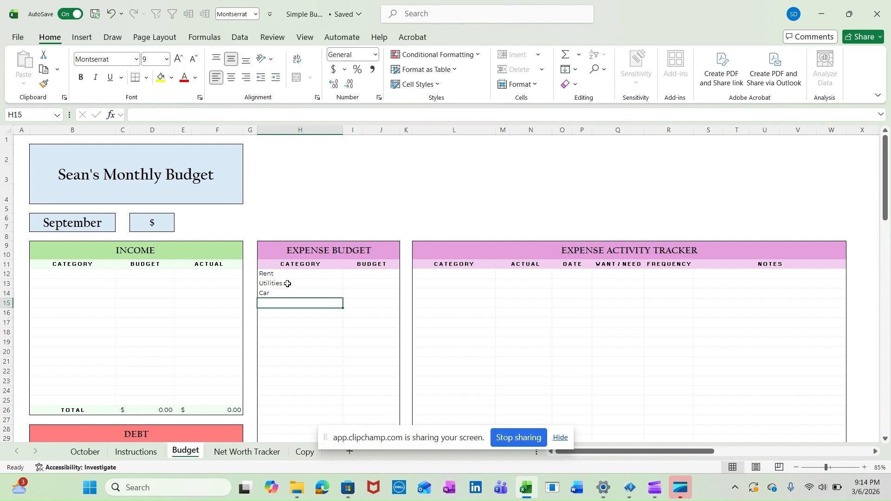
Add Food as the fourth Expense Budget category and choose Rent as the category in the tracker's first row
{"action": "type", "text": "Food"}
{"action": "key", "text": "Return"}
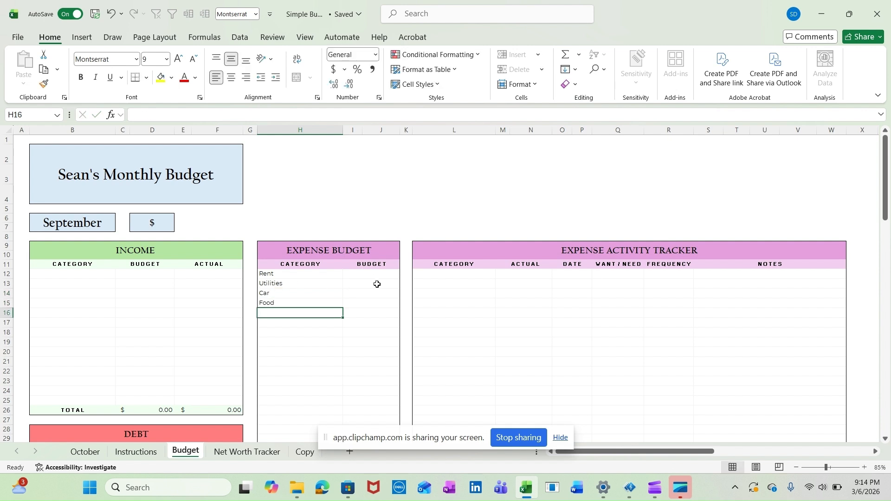
{"action": "left_click", "coordinate": [441, 278]}
{"action": "left_click", "coordinate": [500, 274]}
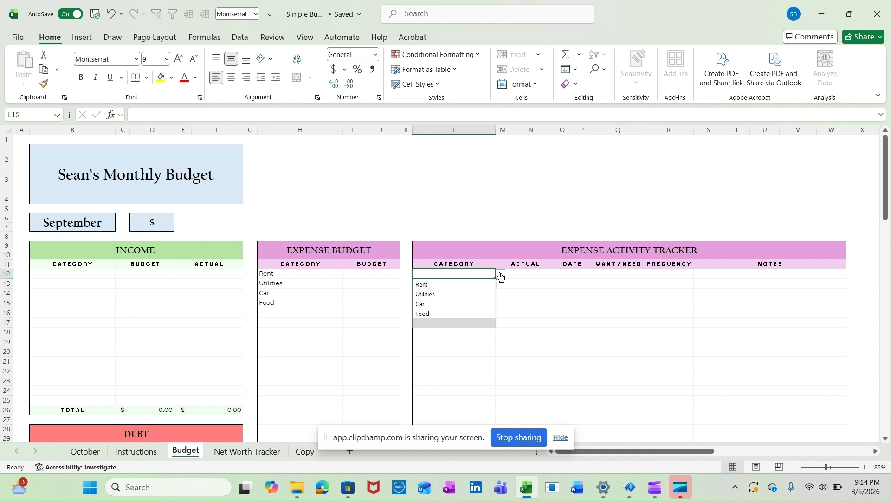
{"action": "left_click", "coordinate": [455, 283]}
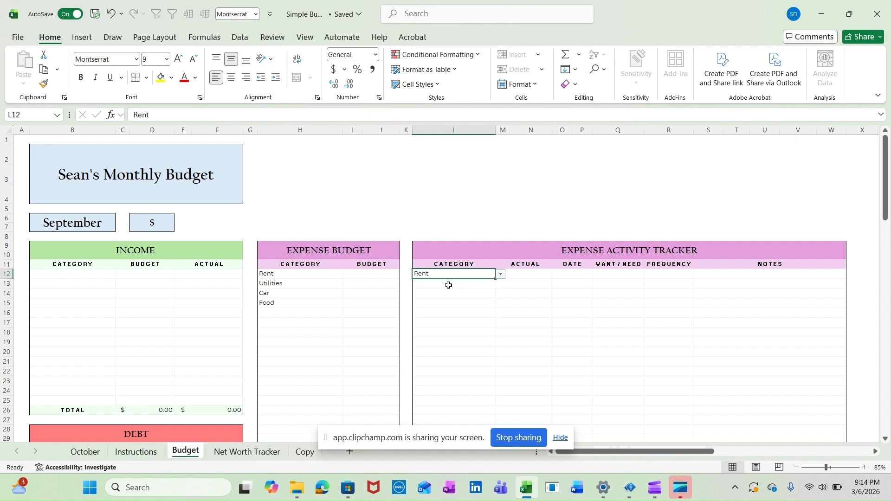
Enter the Expense Budget amounts: 1800 for Rent, 200 for Utilities, 120 for Car and 400 for Food
{"action": "left_click", "coordinate": [362, 274]}
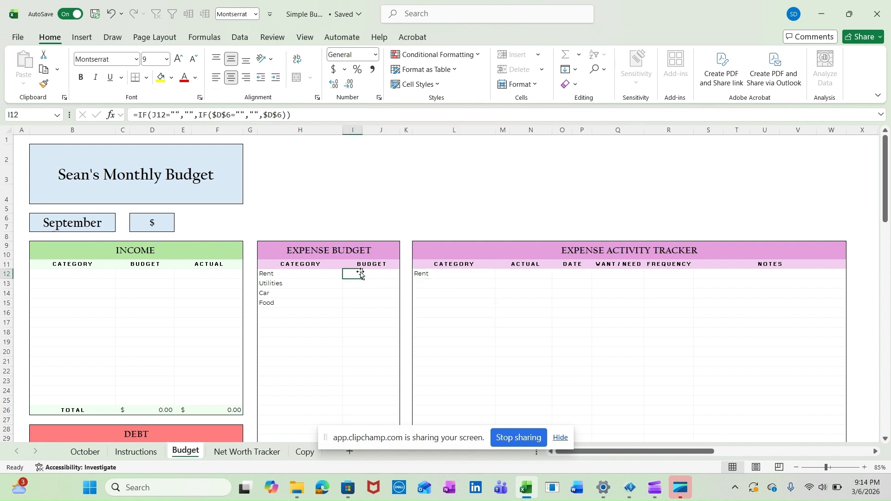
{"action": "type", "text": "1800"}
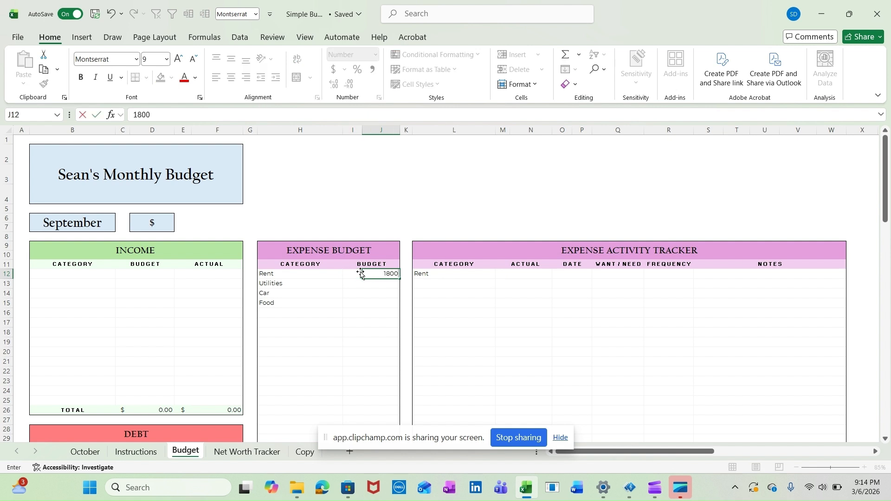
{"action": "key", "text": "Return"}
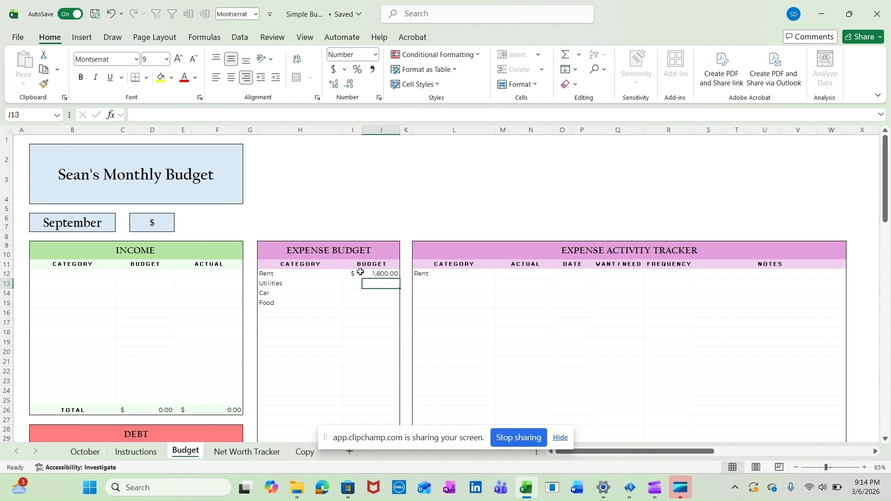
{"action": "type", "text": "200"}
{"action": "key", "text": "Return"}
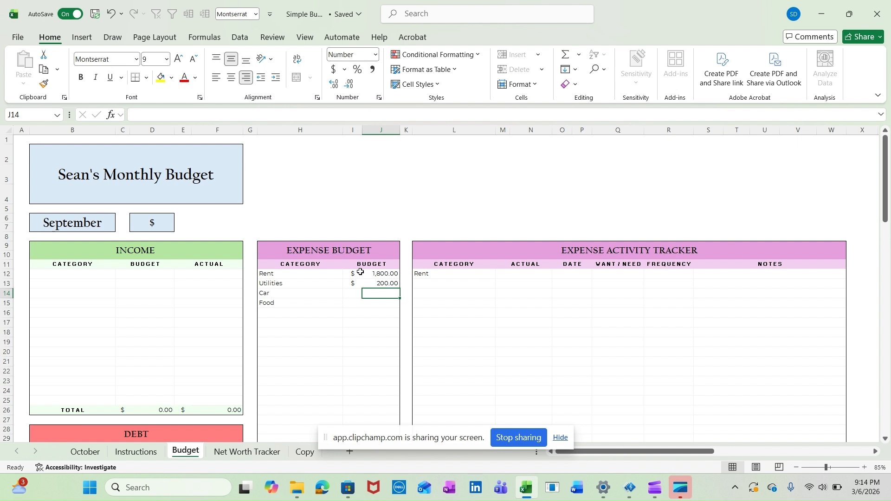
{"action": "type", "text": "120"}
{"action": "key", "text": "Return"}
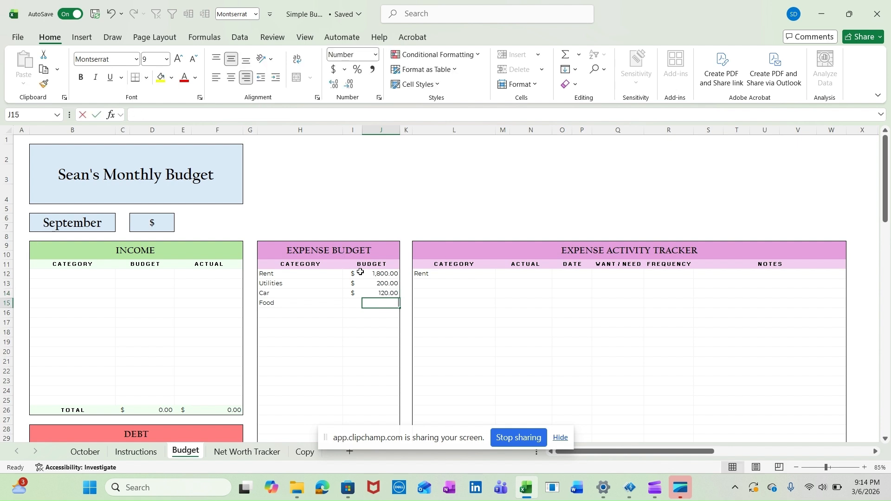
{"action": "type", "text": "400"}
{"action": "key", "text": "Return"}
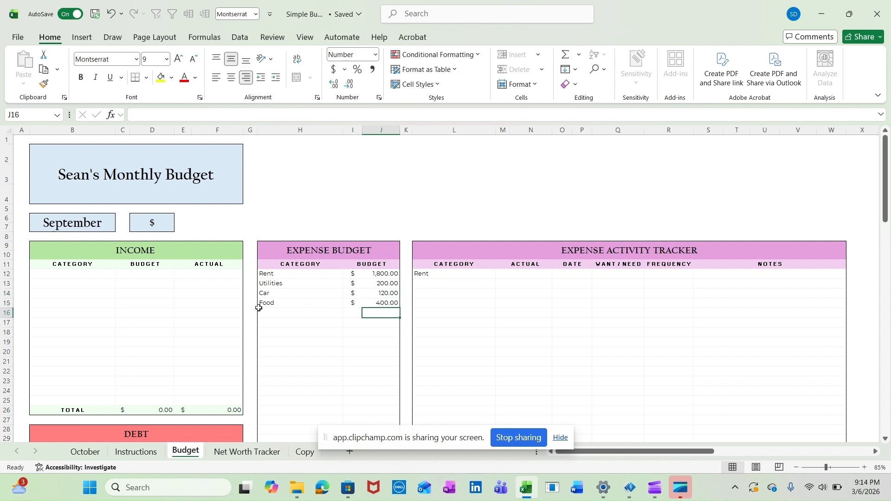
Enter an actual amount of 1800 and the date 9/1/2026 for Rent in the Expense Activity Tracker
{"action": "left_click", "coordinate": [462, 273]}
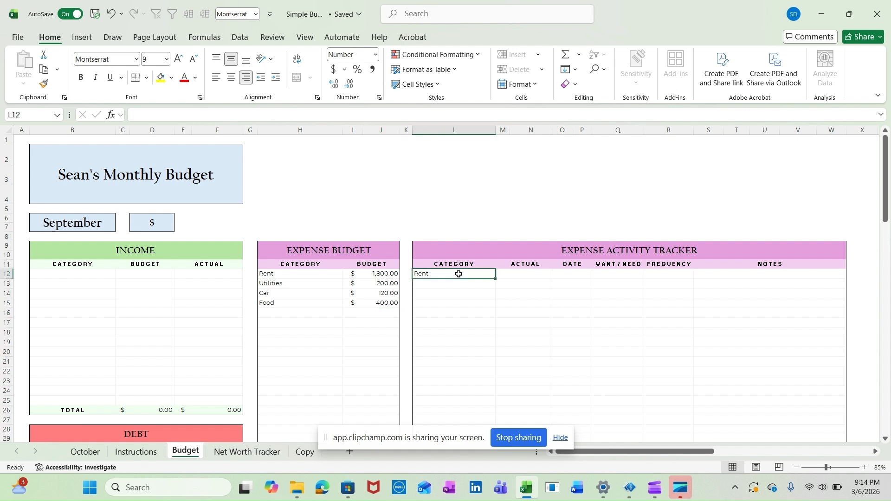
{"action": "left_click", "coordinate": [537, 274]}
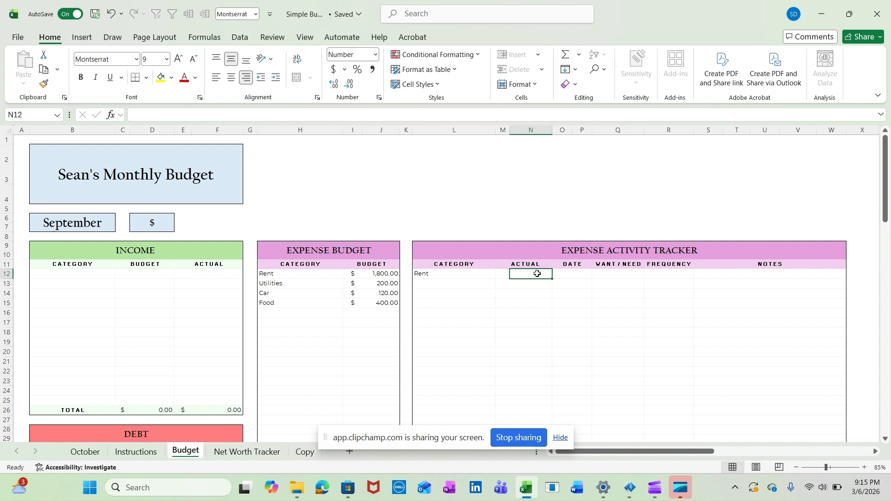
{"action": "type", "text": "1800"}
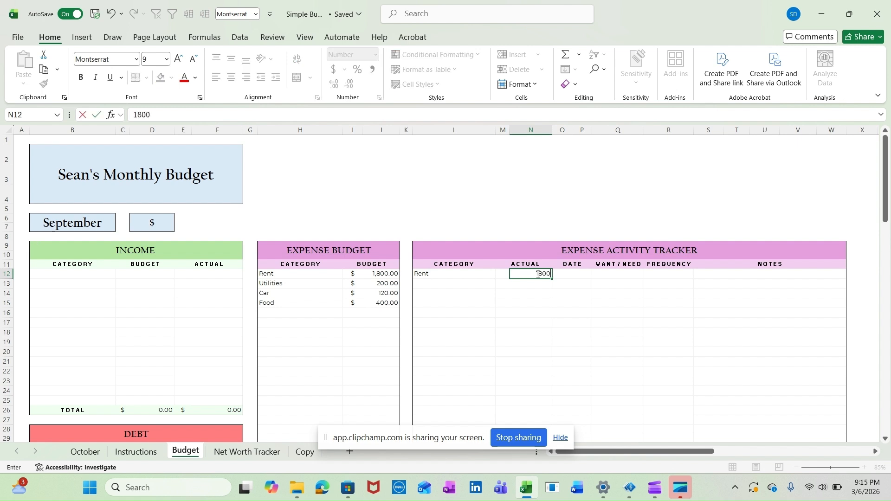
{"action": "key", "text": "Tab"}
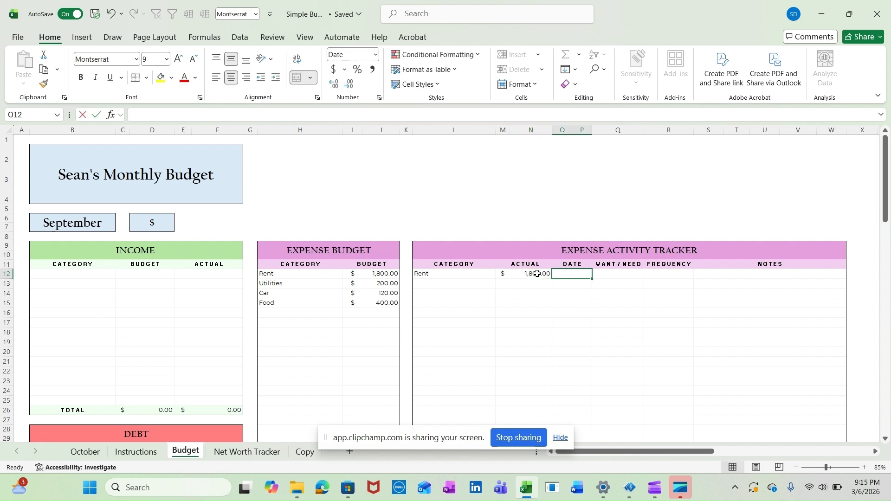
{"action": "type", "text": "9/1/2026"}
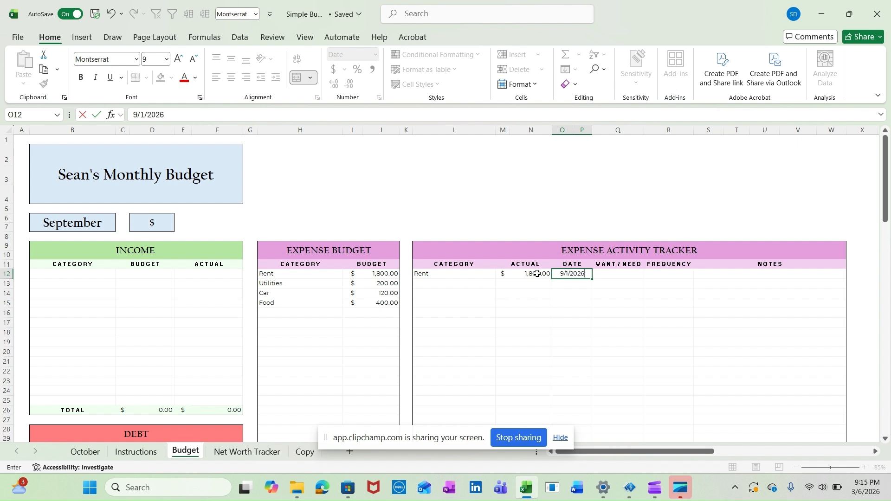
{"action": "key", "text": "Tab"}
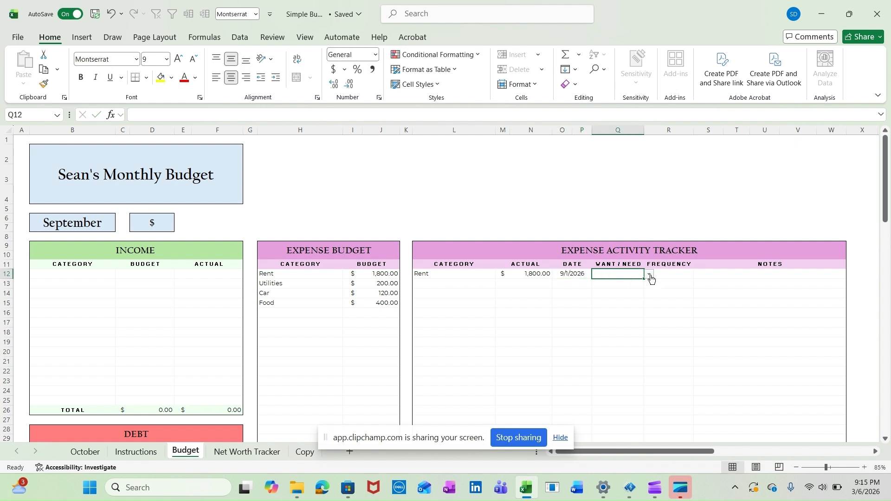
Classify the tracker's Rent entry as Need with Recurring frequency, and add the note Rent
{"action": "left_click", "coordinate": [649, 274]}
{"action": "left_click", "coordinate": [615, 295]}
{"action": "left_click", "coordinate": [677, 274]}
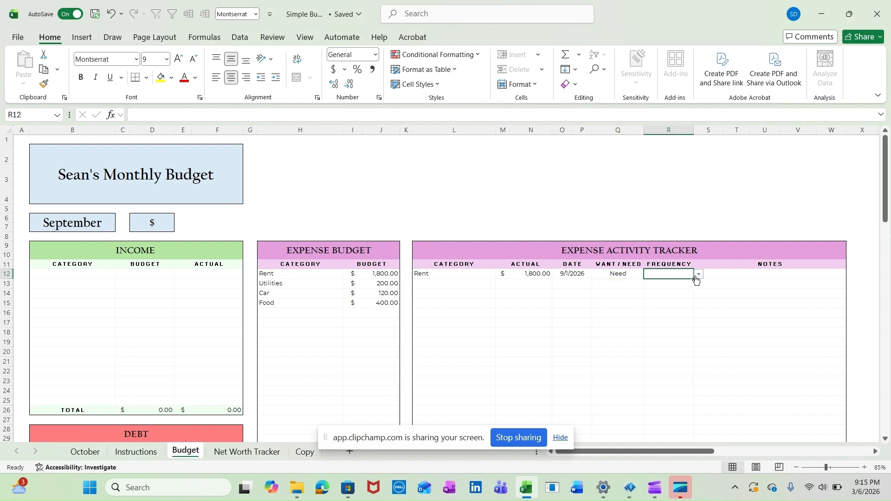
{"action": "left_click", "coordinate": [700, 275]}
{"action": "left_click", "coordinate": [675, 285]}
{"action": "left_click", "coordinate": [730, 274]}
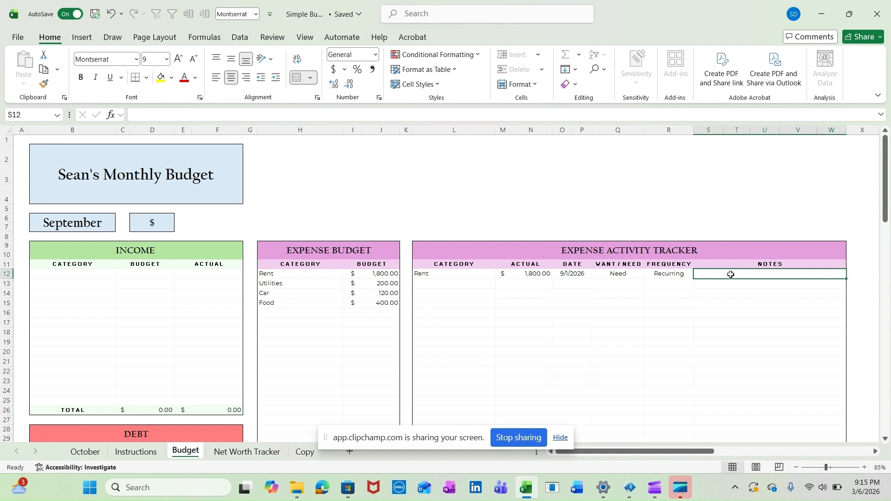
{"action": "type", "text": "Rent"}
{"action": "key", "text": "Return"}
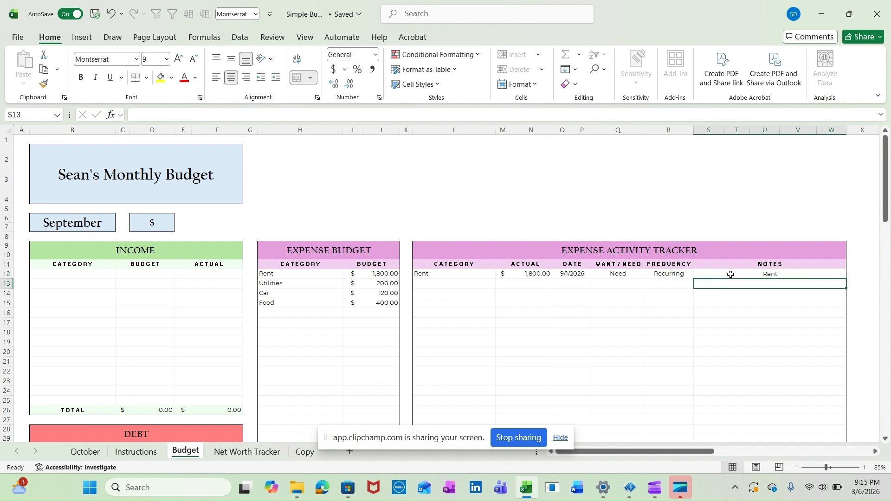
Examine how the Rent entry's Want/Need and Frequency choices feed the Dashboard Summary charts, and review the tracker's Notes column
{"action": "left_click_drag", "start_coordinate": [635, 273], "coordinate": [665, 282]}
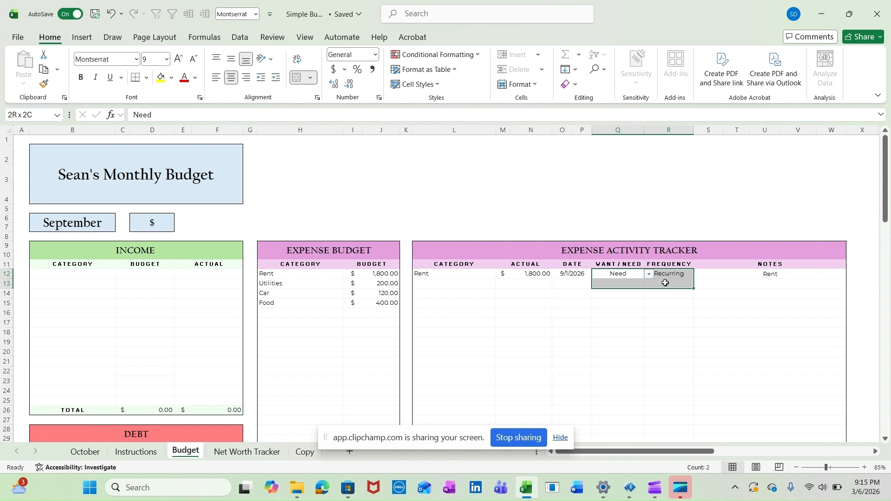
{"action": "left_click_drag", "start_coordinate": [664, 283], "coordinate": [665, 282]}
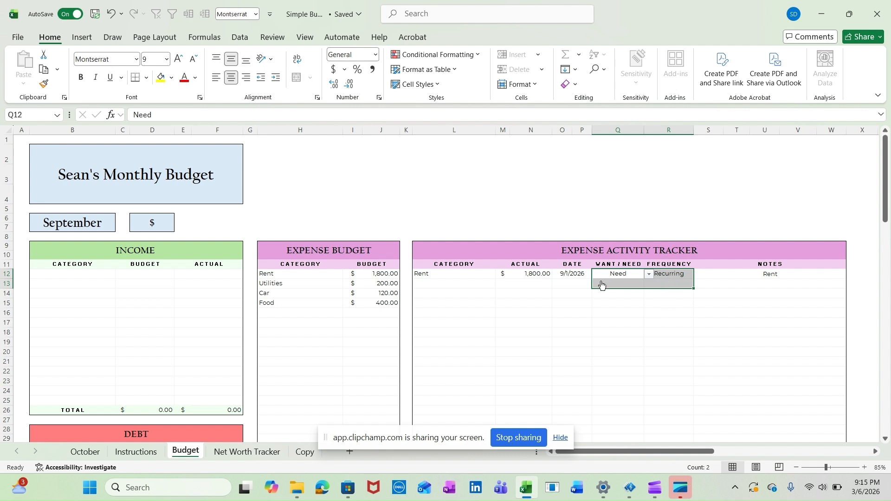
{"action": "scroll", "coordinate": [626, 363], "scroll_direction": "down", "scroll_amount": 8}
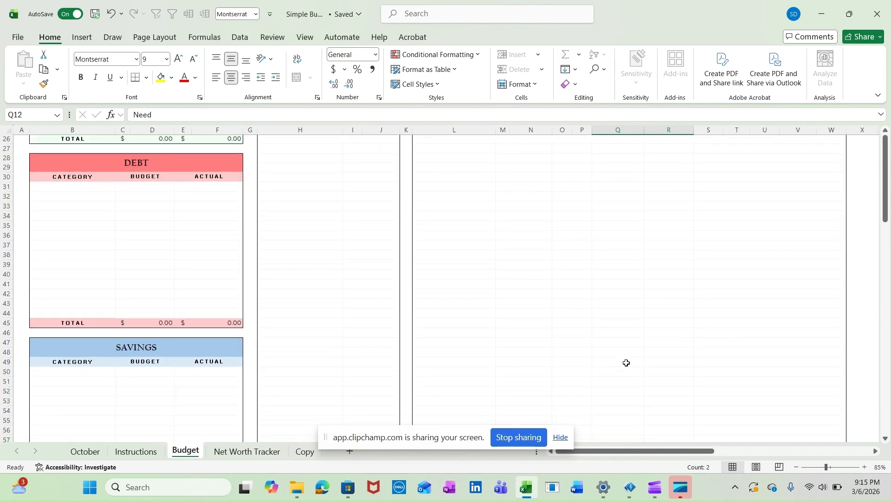
{"action": "scroll", "coordinate": [626, 363], "scroll_direction": "down", "scroll_amount": 14}
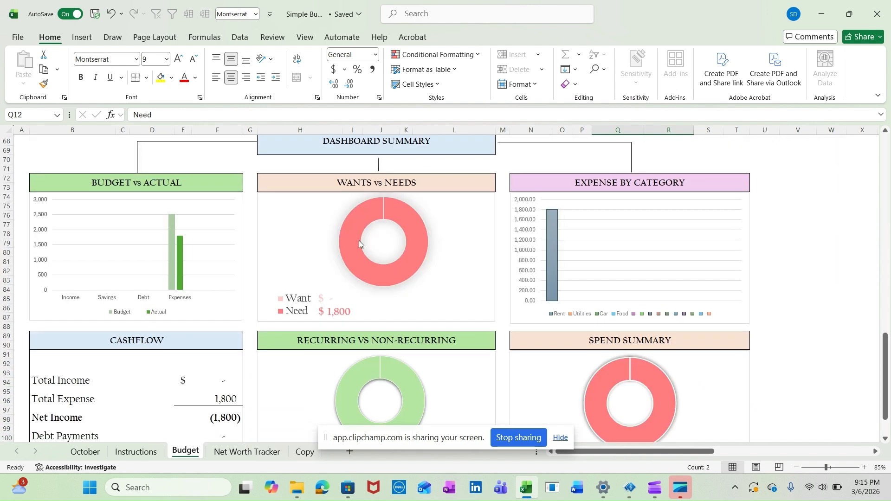
{"action": "scroll", "coordinate": [390, 330], "scroll_direction": "down", "scroll_amount": 2}
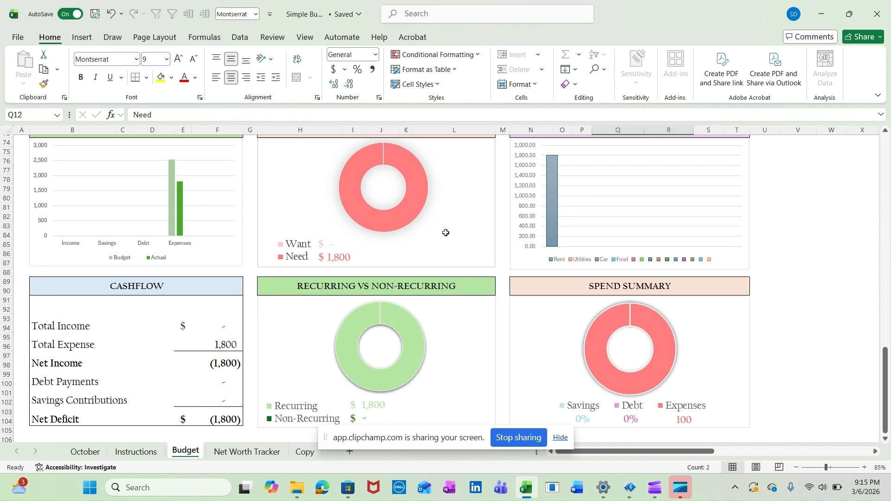
{"action": "scroll", "coordinate": [446, 232], "scroll_direction": "up", "scroll_amount": 1}
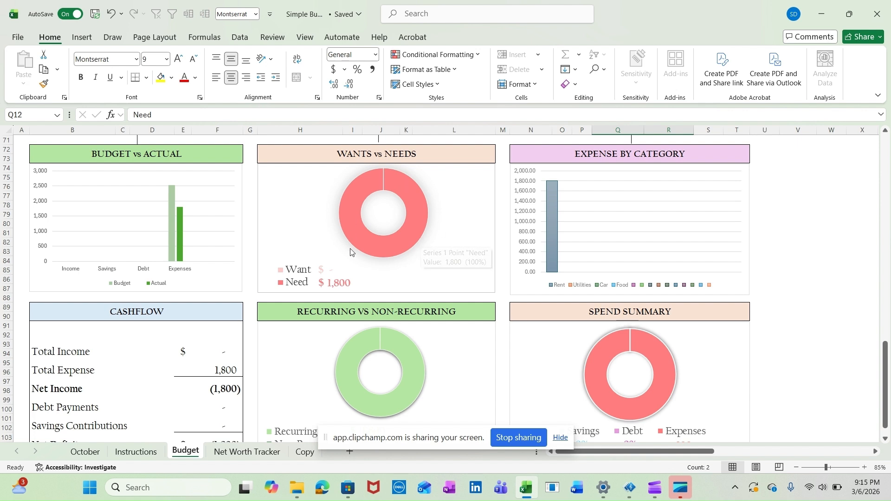
{"action": "mouse_move", "coordinate": [397, 193]}
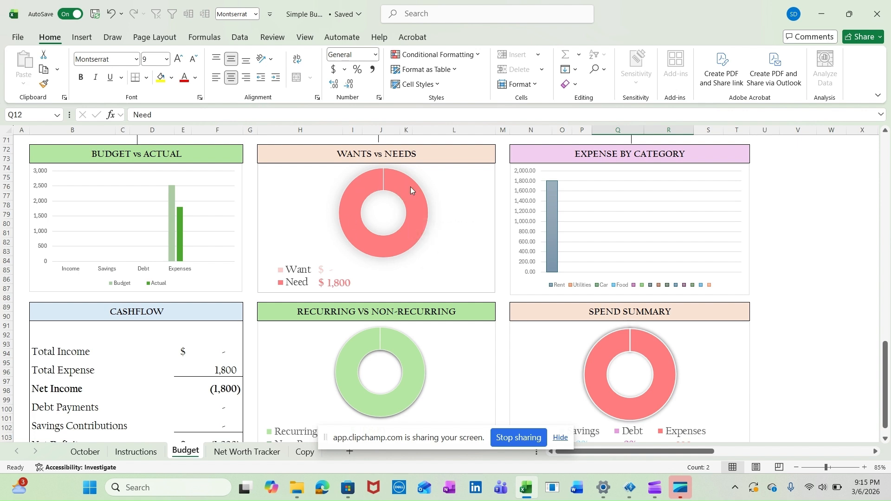
{"action": "scroll", "coordinate": [404, 302], "scroll_direction": "down", "scroll_amount": 2}
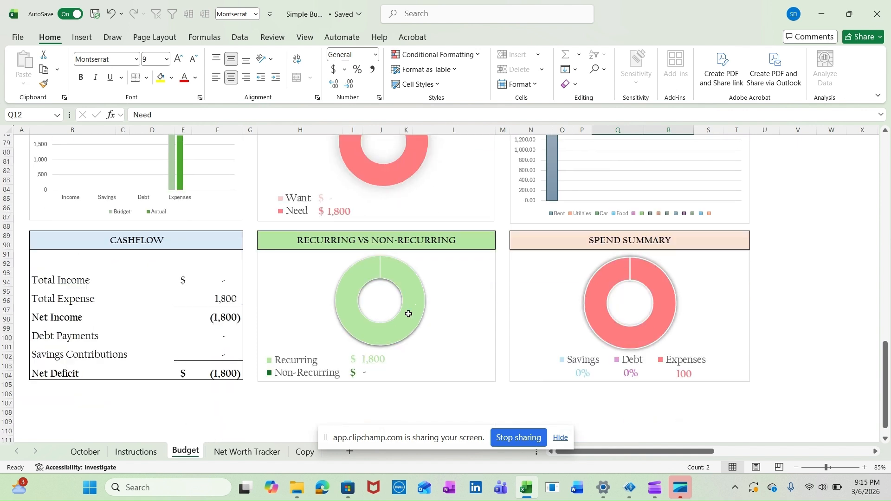
{"action": "scroll", "coordinate": [435, 298], "scroll_direction": "up", "scroll_amount": 4}
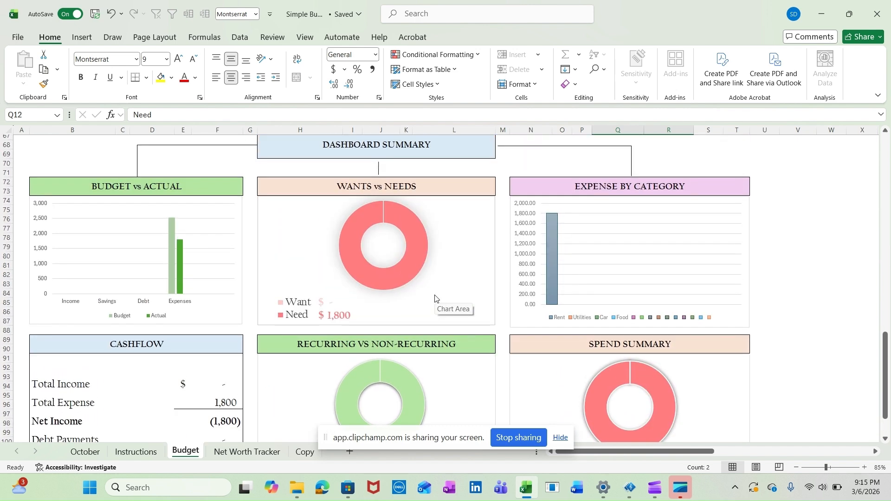
{"action": "scroll", "coordinate": [435, 298], "scroll_direction": "up", "scroll_amount": 20}
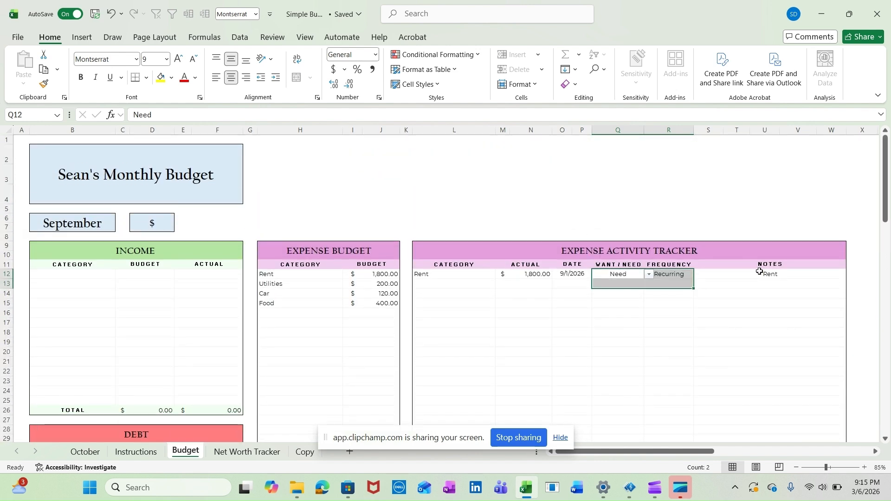
{"action": "left_click", "coordinate": [759, 274]}
{"action": "left_click_drag", "start_coordinate": [759, 273], "coordinate": [754, 354]}
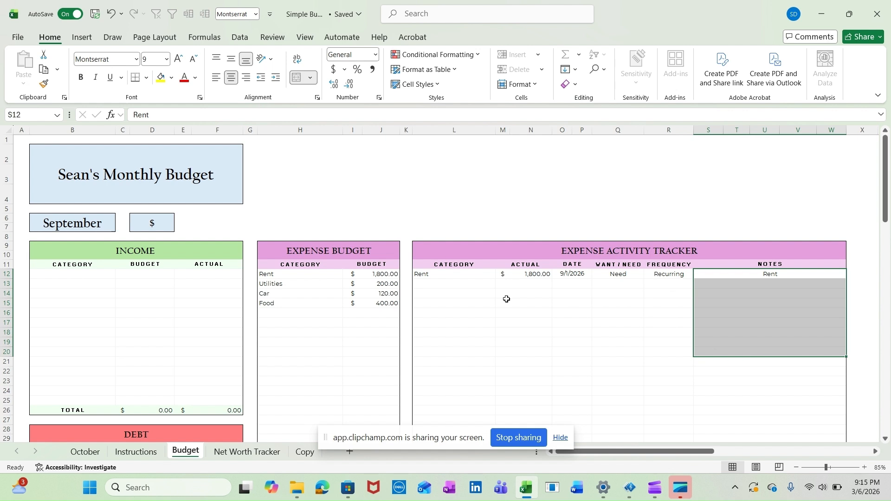
Start a second Expense Activity Tracker entry with the category Utilities and an actual amount of 75
{"action": "left_click", "coordinate": [445, 284]}
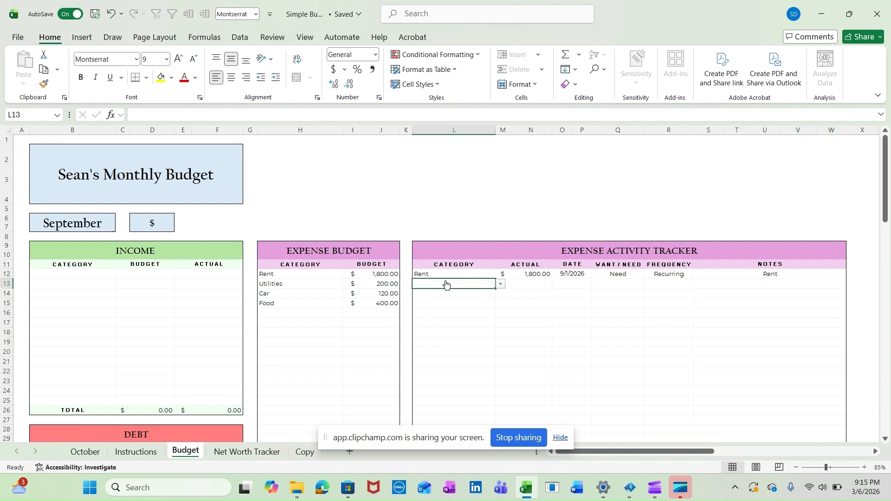
{"action": "left_click", "coordinate": [500, 284]}
{"action": "left_click", "coordinate": [453, 305]}
{"action": "left_click", "coordinate": [544, 284]}
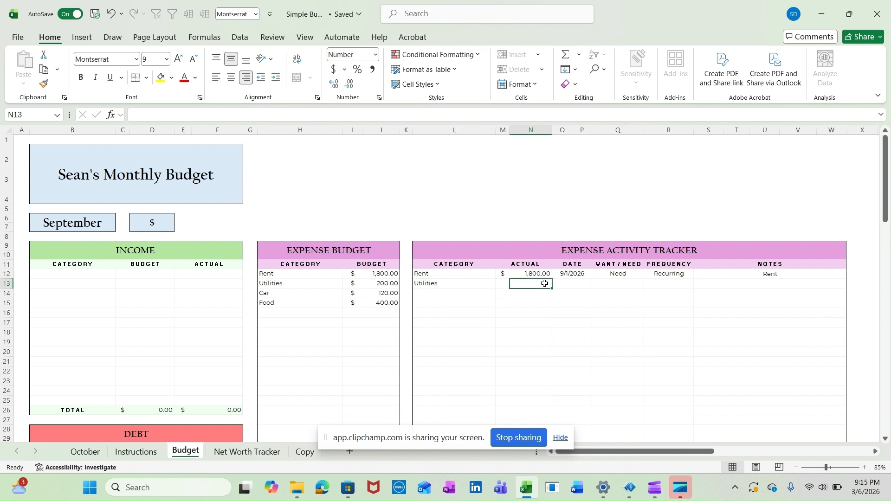
{"action": "type", "text": "75"}
{"action": "key", "text": "Tab"}
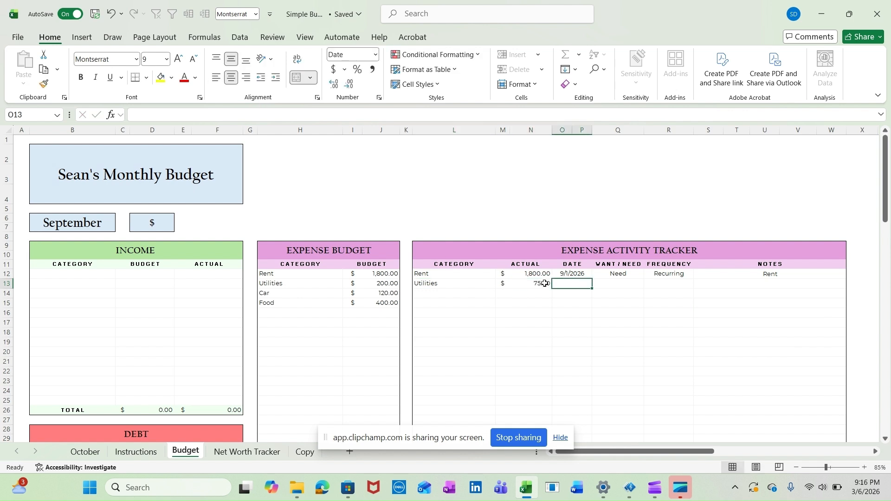
Date the tracker's Utilities entry 9/2/2026 and classify it as Need
{"action": "type", "text": "9/2/202"}
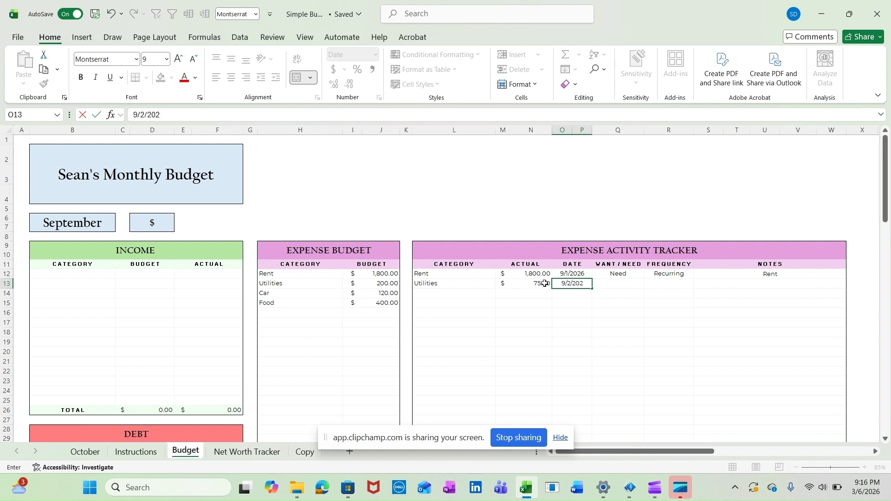
{"action": "type", "text": "6"}
{"action": "key", "text": "Tab"}
{"action": "left_click", "coordinate": [648, 285]}
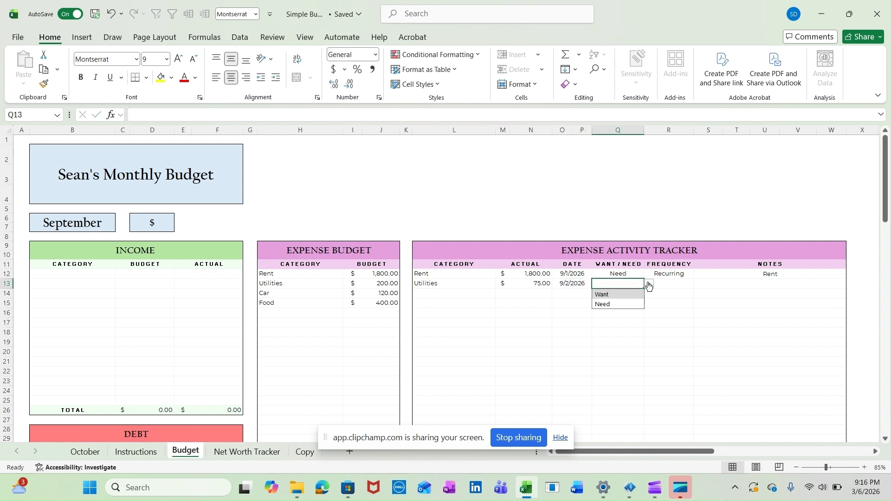
{"action": "left_click", "coordinate": [631, 304]}
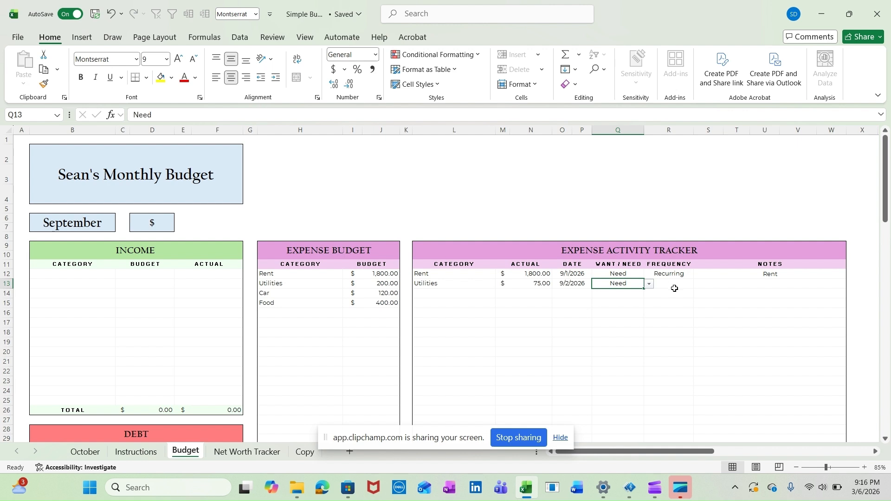
Set the tracker's Utilities entry to Recurring frequency and add the note Electric
{"action": "left_click", "coordinate": [674, 286]}
{"action": "left_click", "coordinate": [699, 284]}
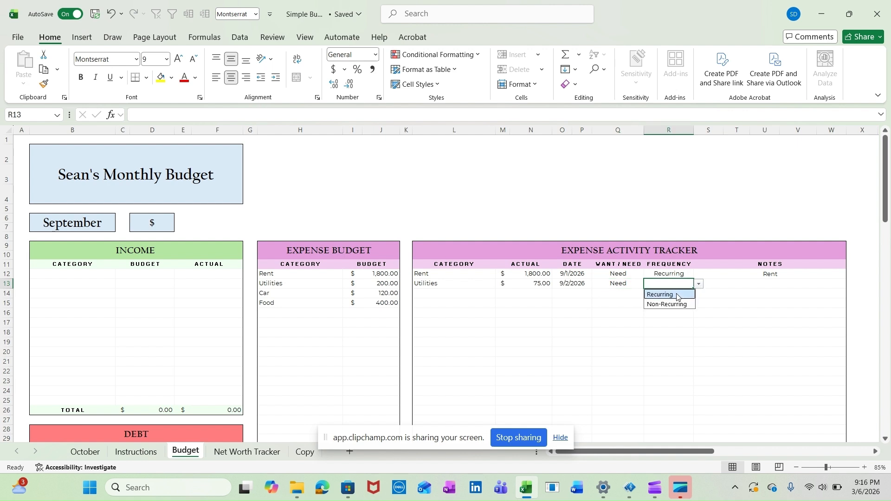
{"action": "left_click", "coordinate": [677, 295]}
{"action": "left_click", "coordinate": [730, 287]}
{"action": "type", "text": "Electric"}
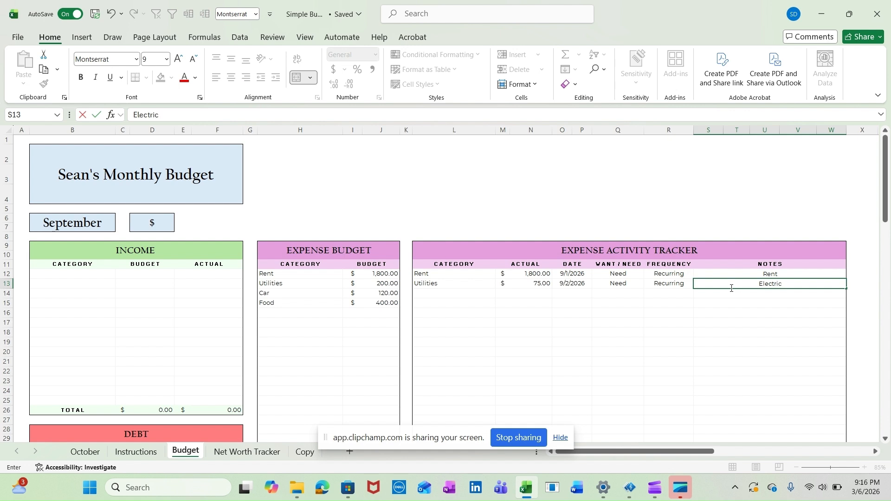
{"action": "key", "text": "Return"}
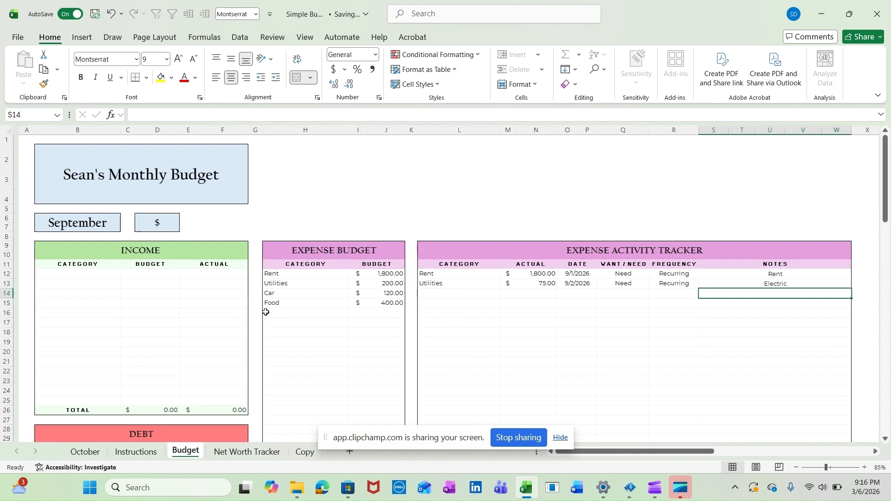
Add a Paycheck category to the Income table with a budget of 5000 and an actual of 5100
{"action": "left_click", "coordinate": [89, 274]}
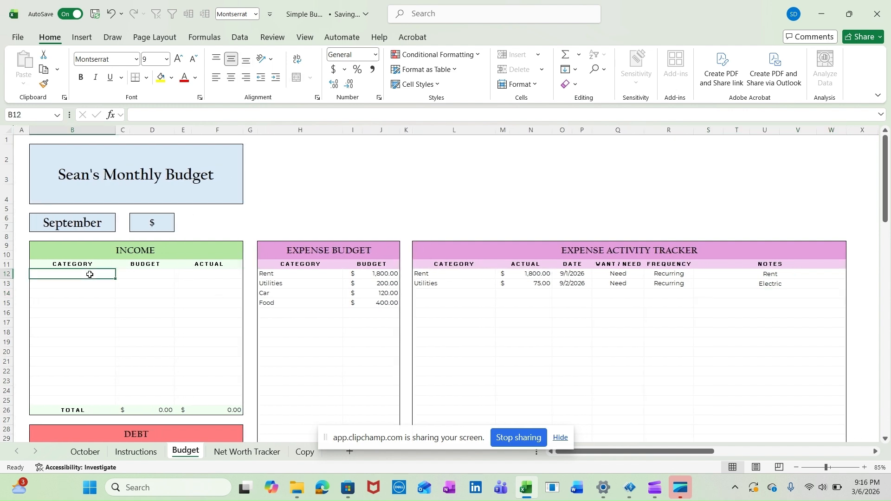
{"action": "type", "text": "Paycheck"}
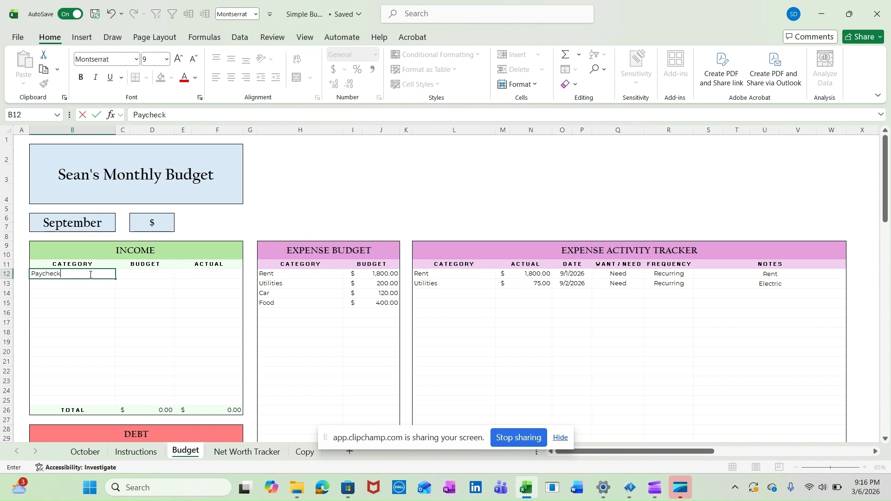
{"action": "key", "text": "Tab"}
{"action": "key", "text": "Tab"}
{"action": "type", "text": "5000"}
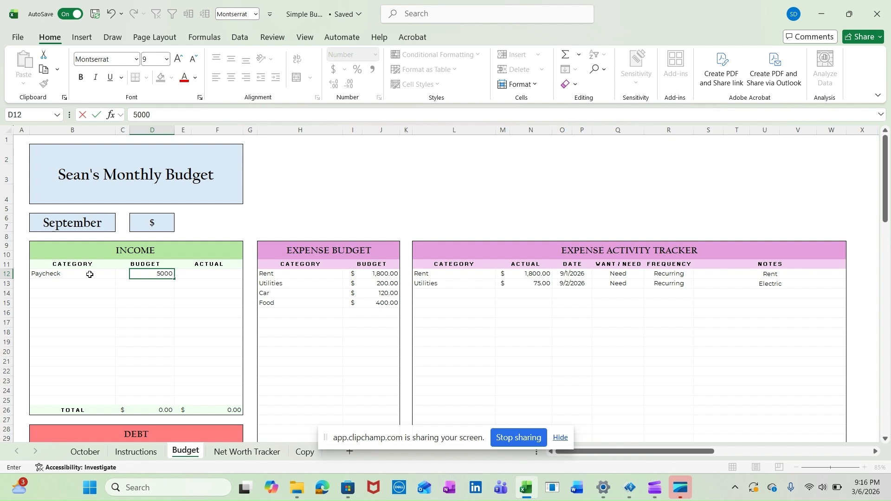
{"action": "key", "text": "Tab"}
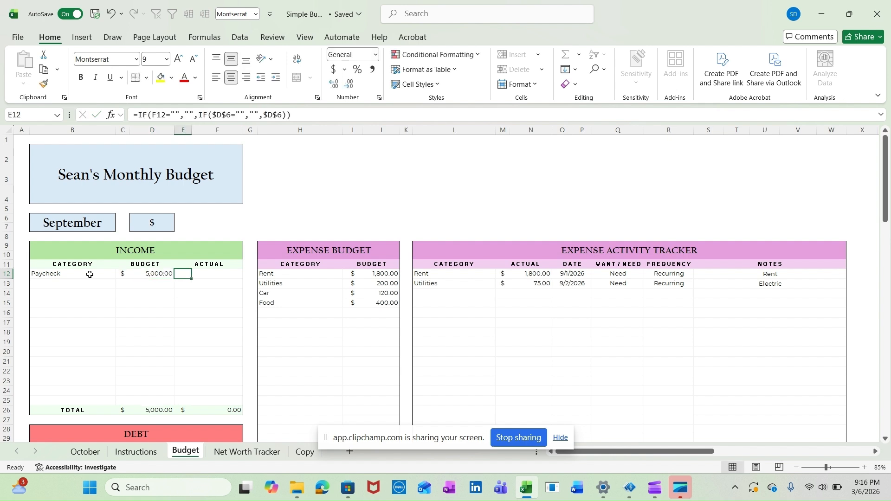
{"action": "key", "text": "Tab"}
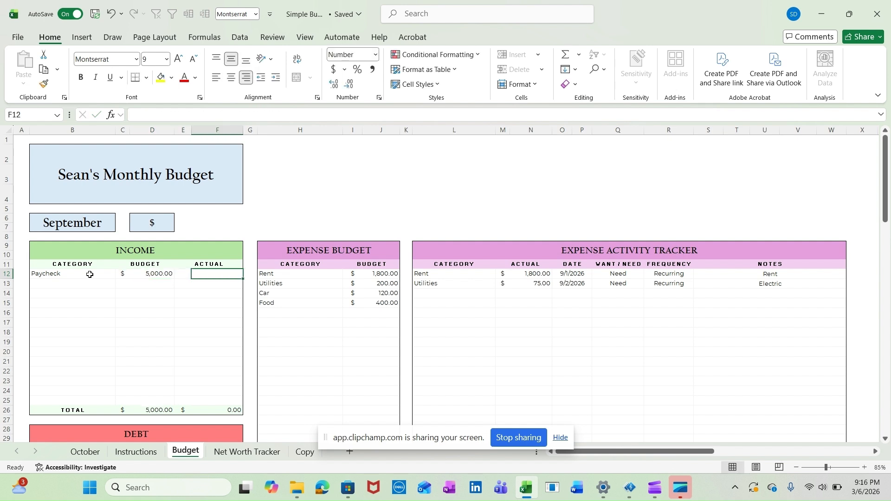
{"action": "type", "text": "5100"}
{"action": "key", "text": "Return"}
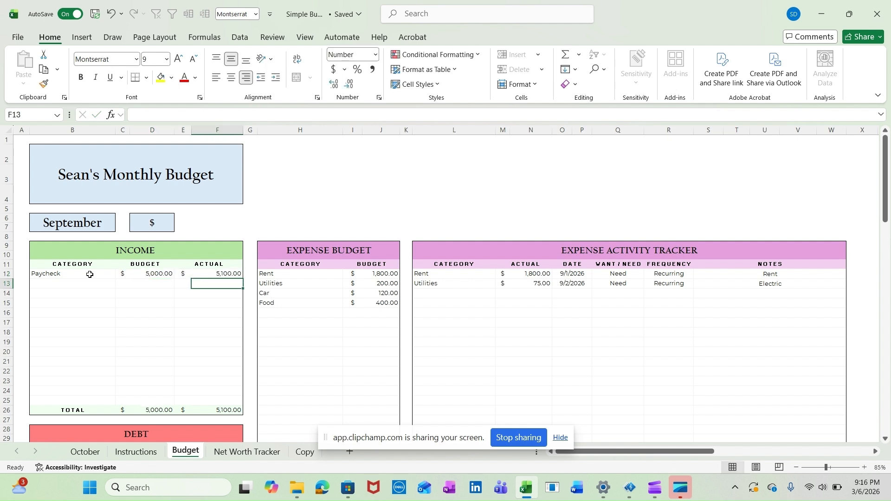
Add a second income category, Comission, with a budget of 500 and an actual of 750
{"action": "key", "text": "Left"}
{"action": "key", "text": "Left"}
{"action": "key", "text": "Left"}
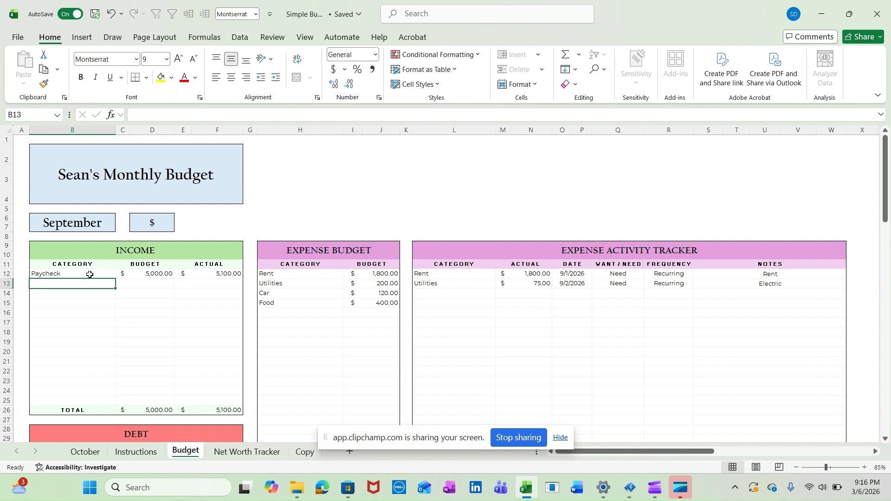
{"action": "type", "text": "C"}
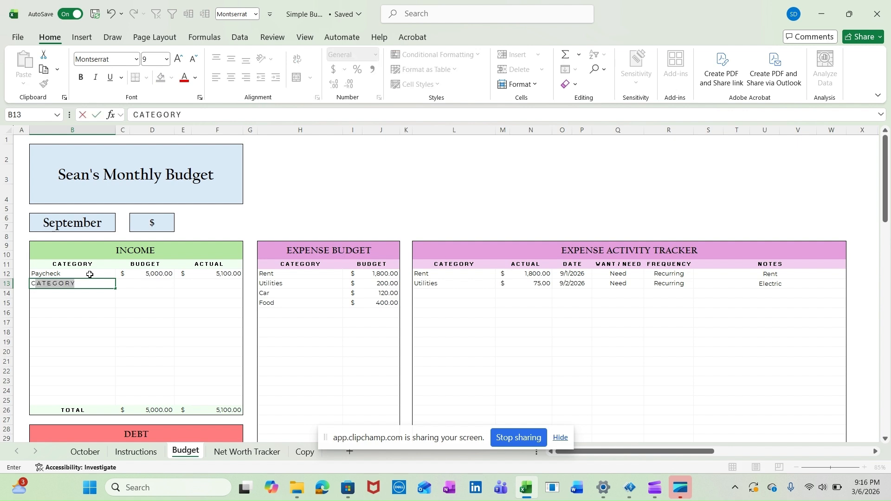
{"action": "type", "text": "omission"}
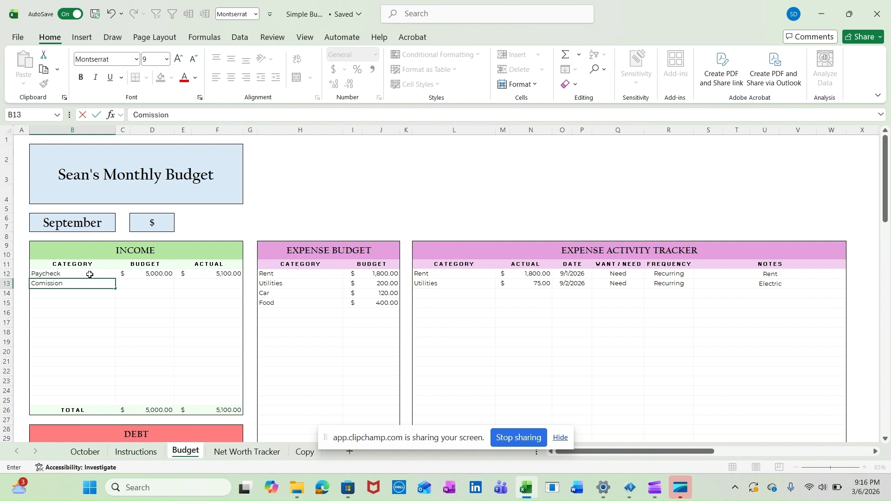
{"action": "key", "text": "Tab"}
{"action": "key", "text": "Tab"}
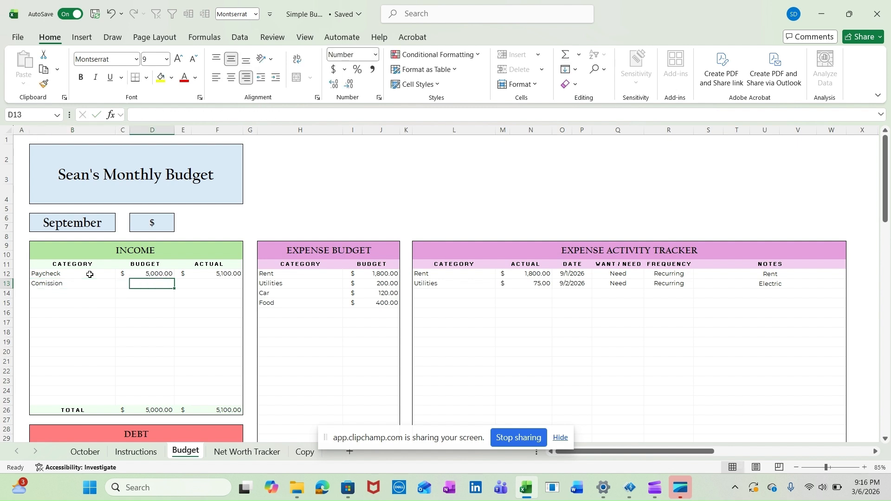
{"action": "type", "text": "500"}
{"action": "key", "text": "Tab"}
{"action": "key", "text": "Tab"}
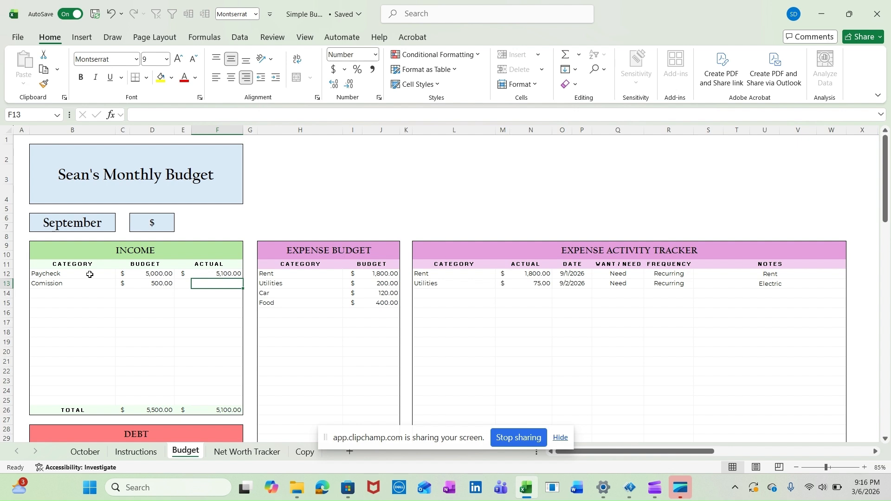
{"action": "type", "text": "750"}
{"action": "key", "text": "Return"}
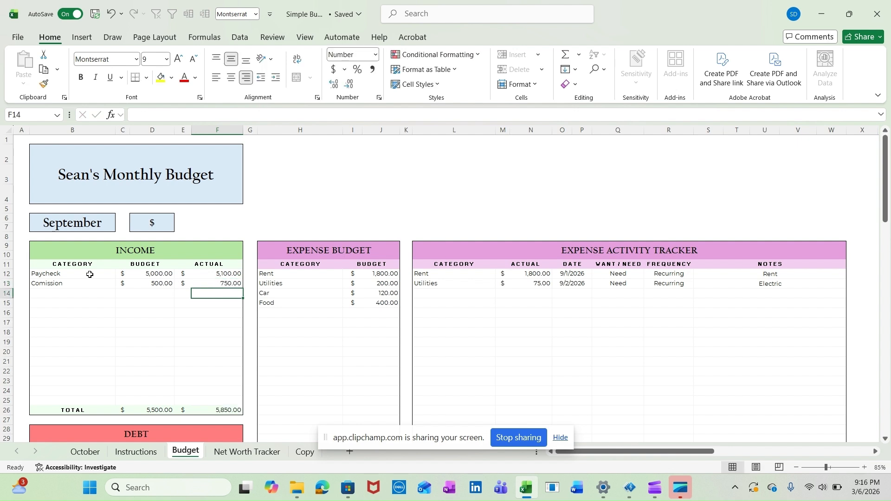
Add a third income category, Bonus, with a budget of 250 and an actual of 200
{"action": "key", "text": "Left"}
{"action": "key", "text": "Left"}
{"action": "key", "text": "Left"}
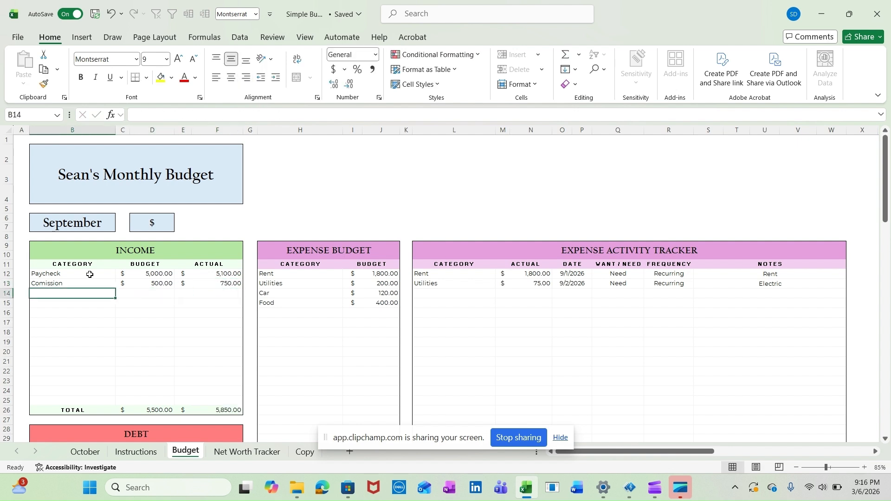
{"action": "type", "text": "Bonus"}
{"action": "key", "text": "Tab"}
{"action": "key", "text": "Tab"}
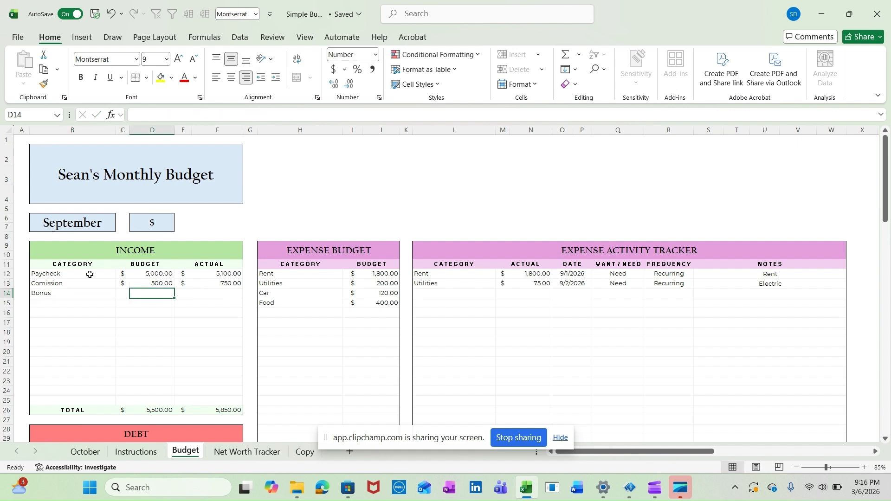
{"action": "type", "text": "250"}
{"action": "key", "text": "Tab"}
{"action": "key", "text": "Tab"}
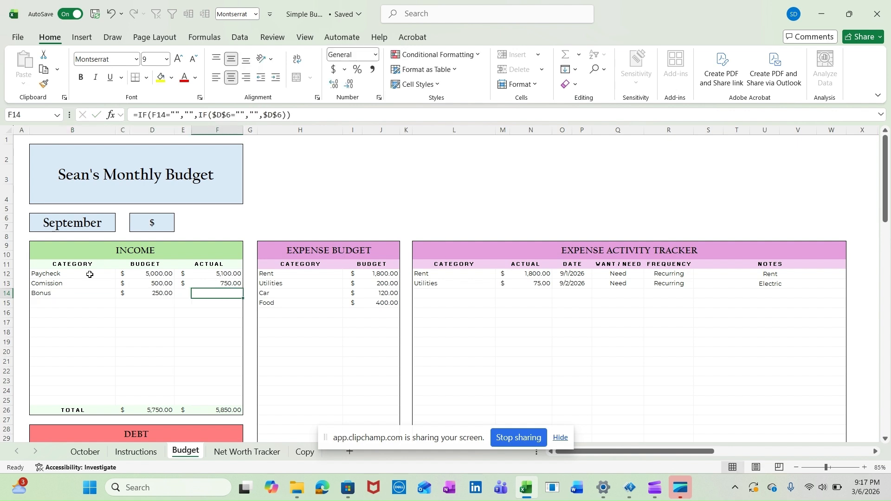
{"action": "type", "text": "200"}
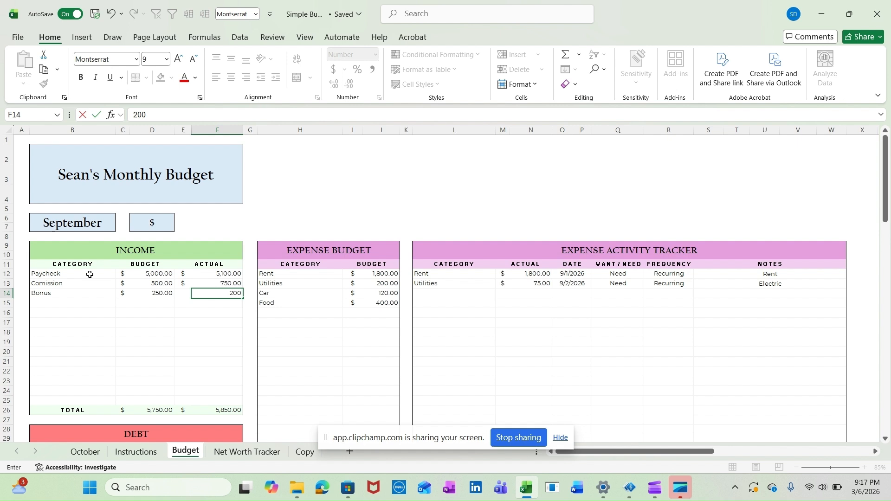
{"action": "type", "text": "'"}
{"action": "key", "text": "Return"}
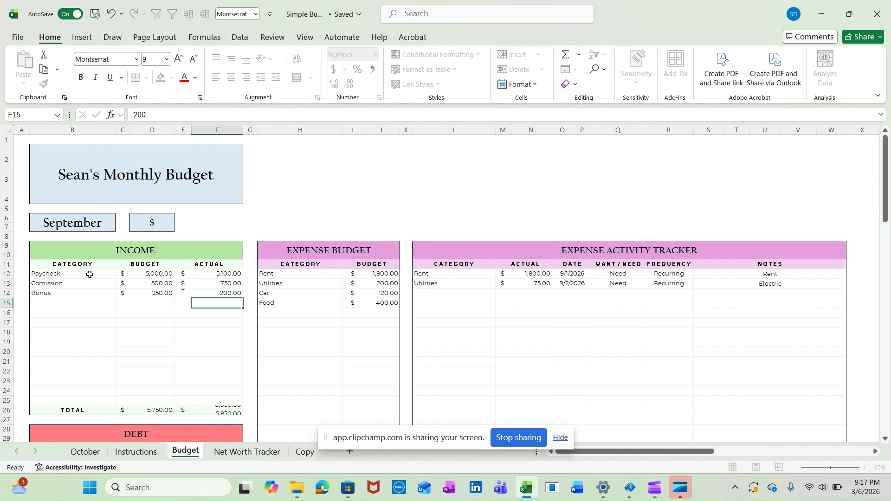
Examine the Income table's budget total and the currency symbol cells beside the budget and actual amounts
{"action": "left_click", "coordinate": [157, 411]}
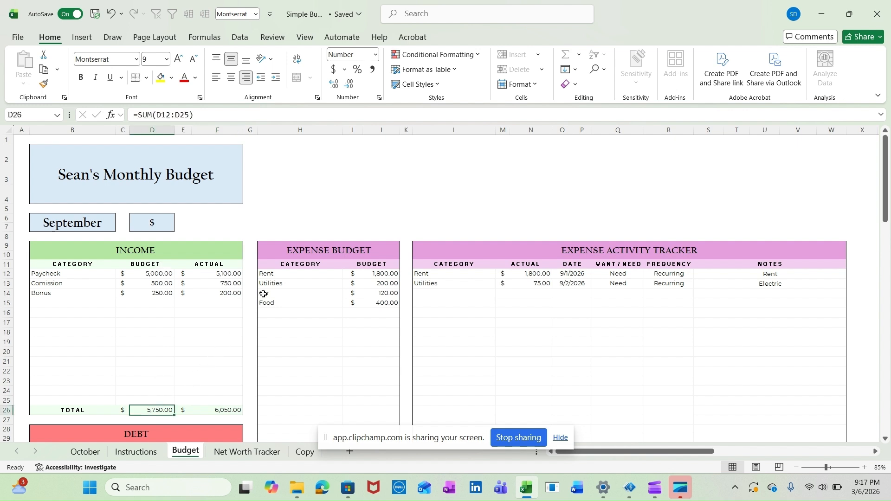
{"action": "left_click_drag", "start_coordinate": [124, 272], "coordinate": [123, 314]}
{"action": "left_click_drag", "start_coordinate": [182, 275], "coordinate": [186, 304]}
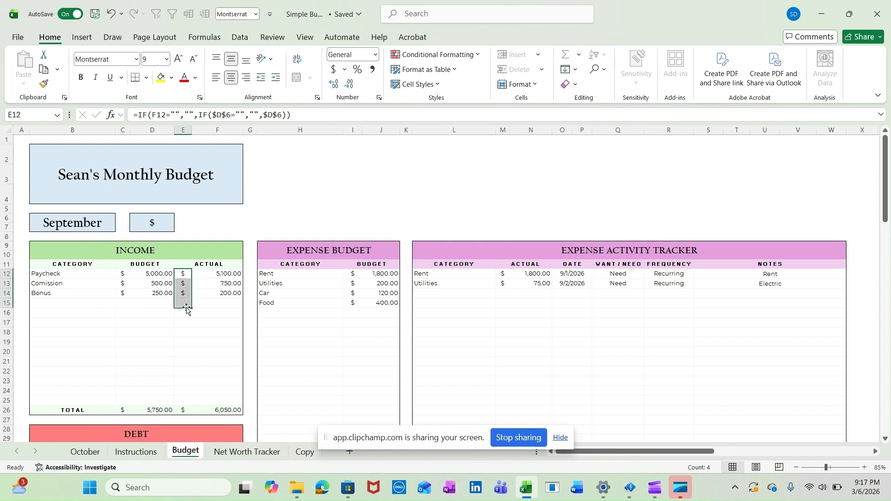
Switch the budget's currency symbol to € and back to $
{"action": "left_click", "coordinate": [161, 224]}
{"action": "left_click", "coordinate": [181, 218]}
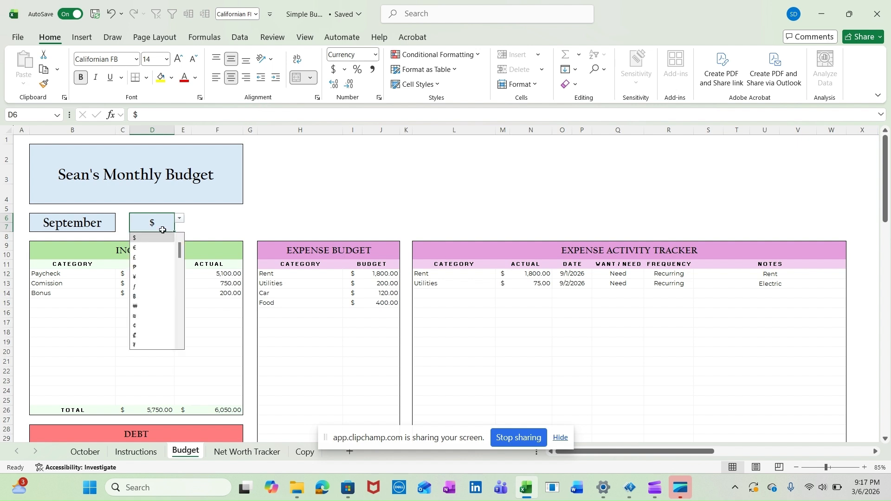
{"action": "left_click", "coordinate": [150, 246]}
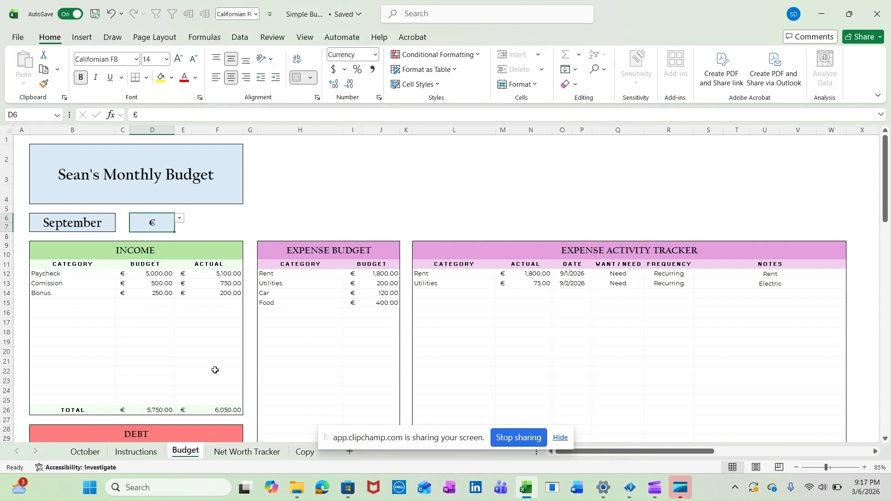
{"action": "left_click", "coordinate": [181, 218]}
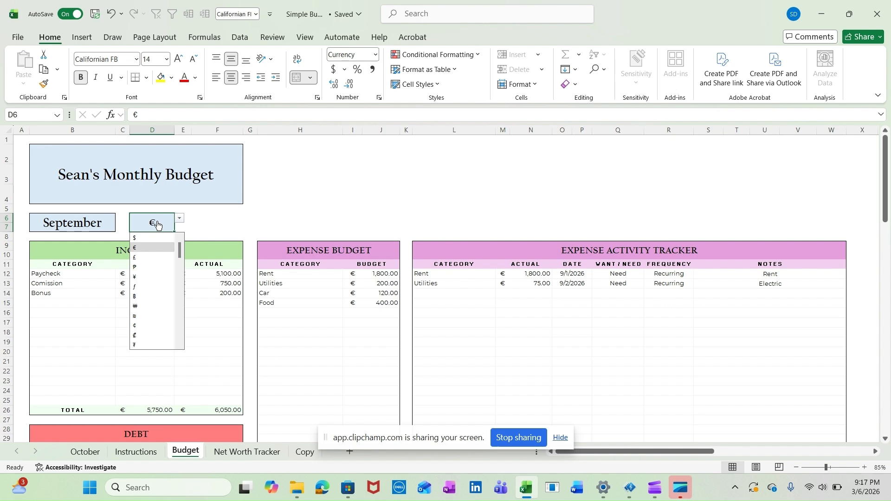
{"action": "left_click", "coordinate": [151, 238]}
Add a Student Loans category to the Debt table with a budget of 200 and an actual of 200
{"action": "scroll", "coordinate": [232, 376], "scroll_direction": "down", "scroll_amount": 5}
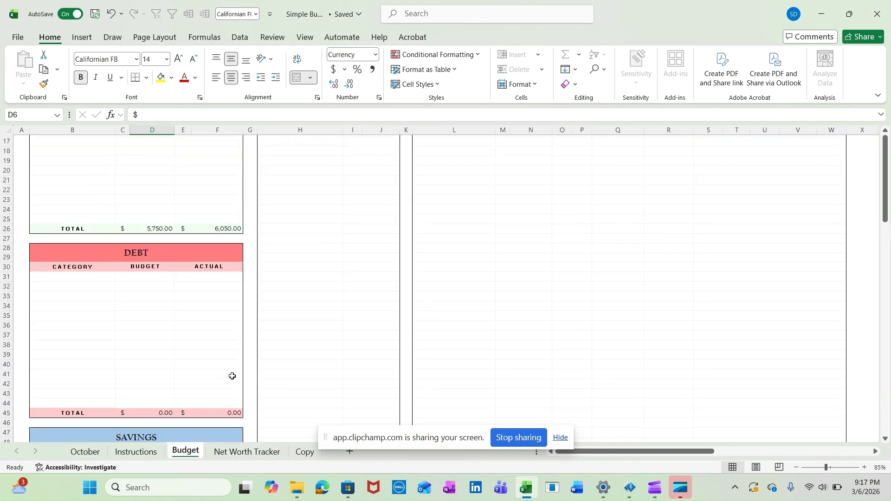
{"action": "left_click", "coordinate": [103, 277]}
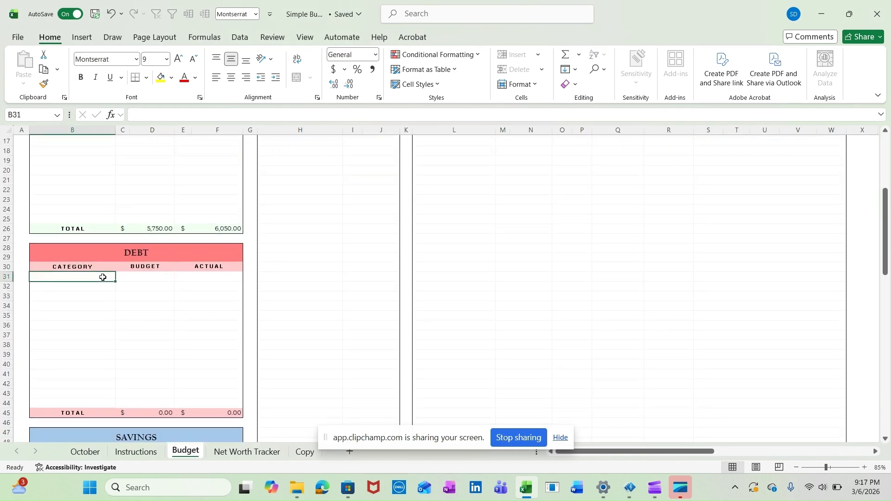
{"action": "type", "text": "Stud"}
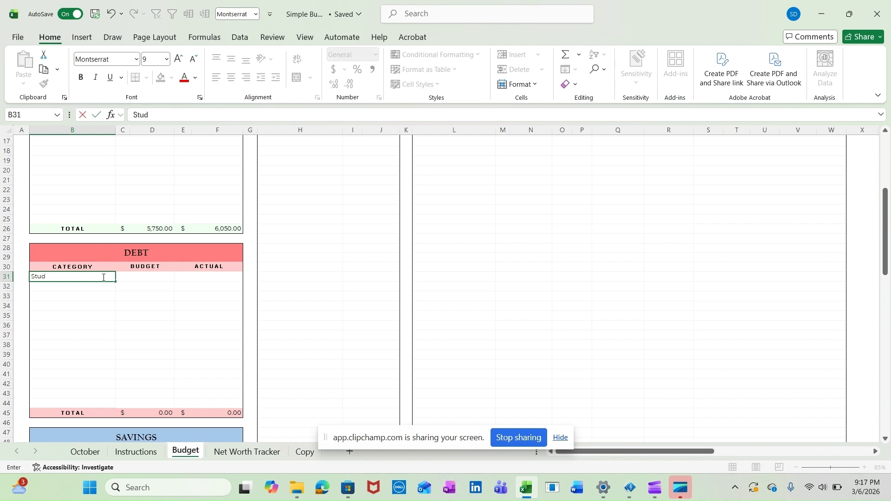
{"action": "type", "text": "ent Loans"}
{"action": "key", "text": "Tab"}
{"action": "type", "text": "20"}
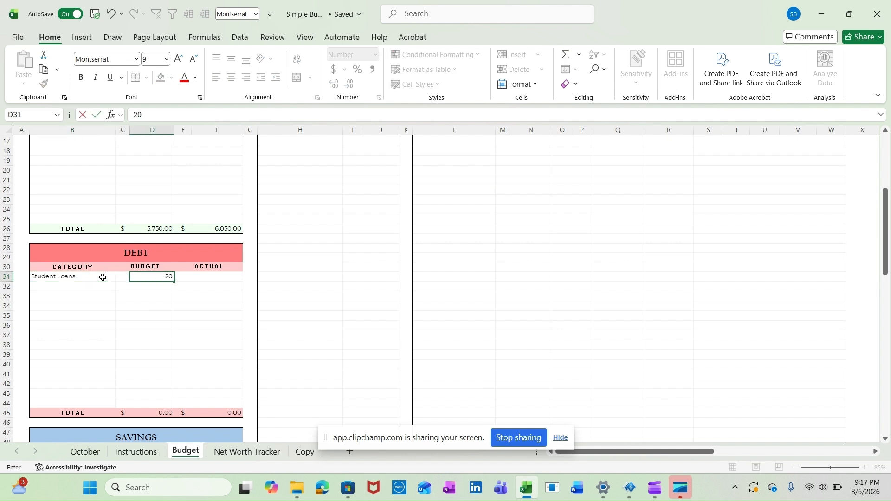
{"action": "type", "text": "0"}
{"action": "key", "text": "Tab"}
{"action": "key", "text": "Tab"}
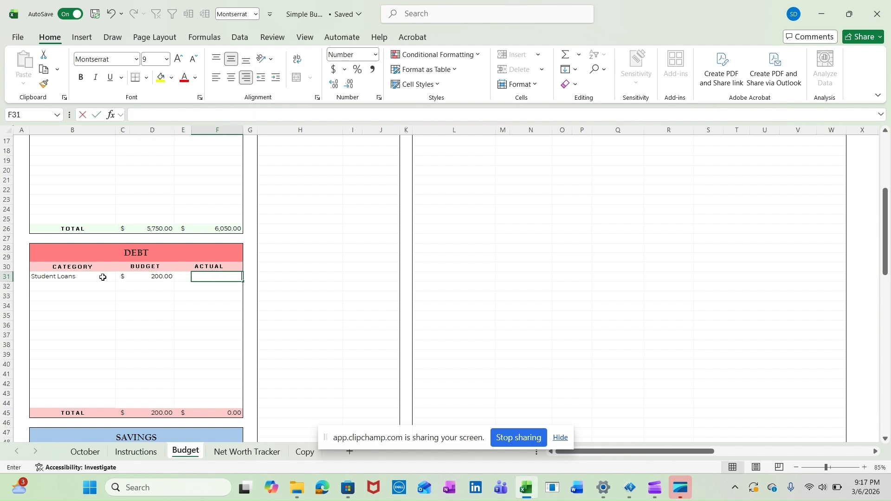
{"action": "type", "text": "200"}
{"action": "key", "text": "Return"}
Add a Car Loan category to the Debt table with a budget of 150 and an actual of 250
{"action": "key", "text": "Left"}
{"action": "key", "text": "Left"}
{"action": "key", "text": "Left"}
{"action": "key", "text": "Left"}
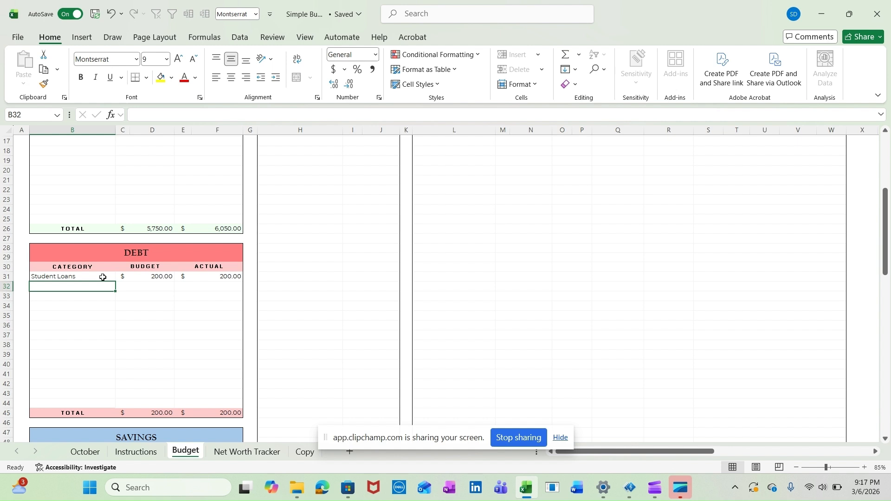
{"action": "type", "text": "Car Loan"}
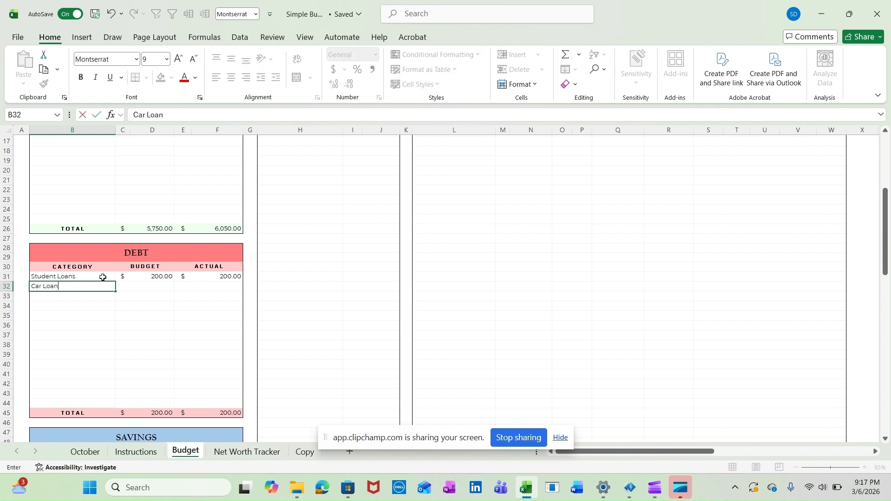
{"action": "key", "text": "Tab"}
{"action": "key", "text": "Tab"}
{"action": "type", "text": "150"}
{"action": "key", "text": "Tab"}
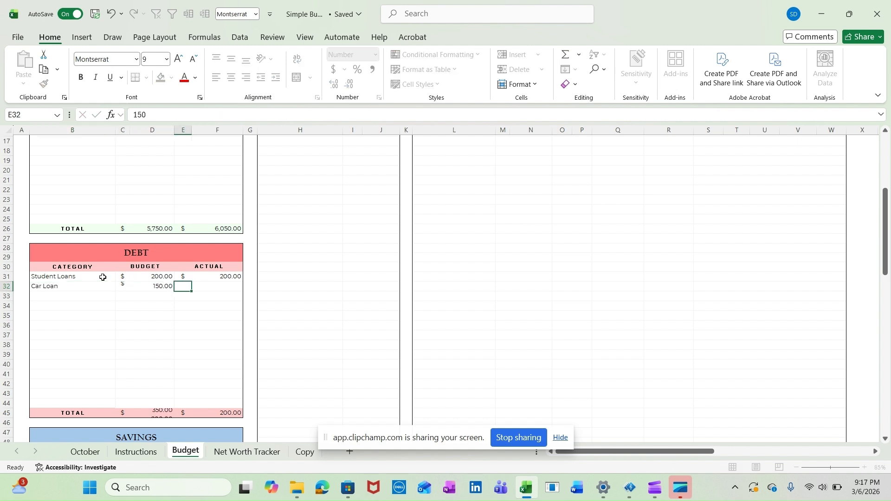
{"action": "key", "text": "Tab"}
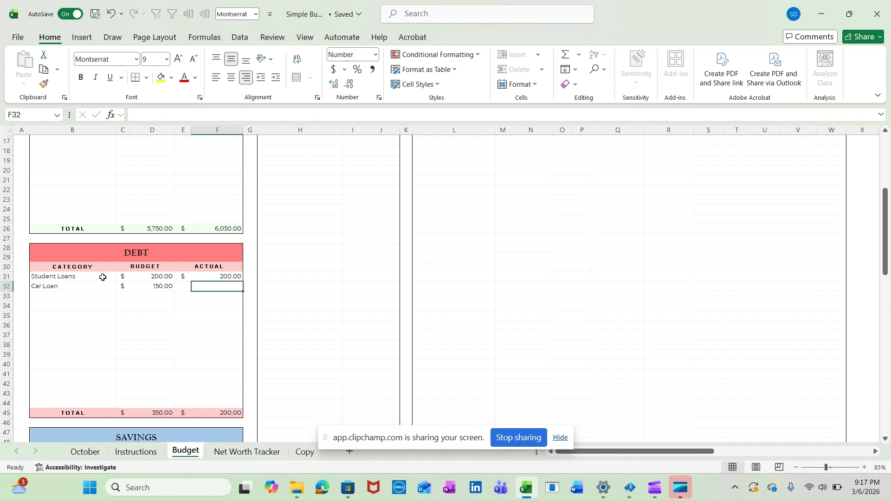
{"action": "type", "text": "250"}
{"action": "key", "text": "Return"}
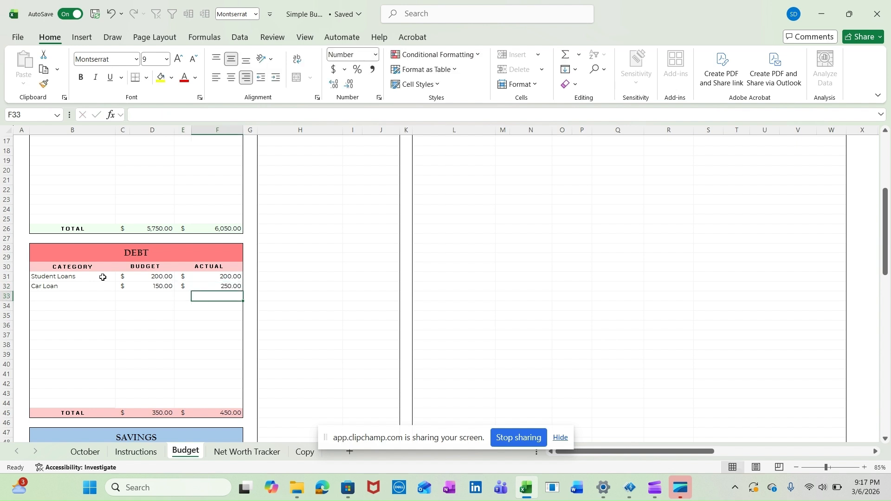
Add a Credit Card category below Car Loan in the Debt table
{"action": "key", "text": "Left"}
{"action": "key", "text": "Left"}
{"action": "key", "text": "Left"}
{"action": "key", "text": "Left"}
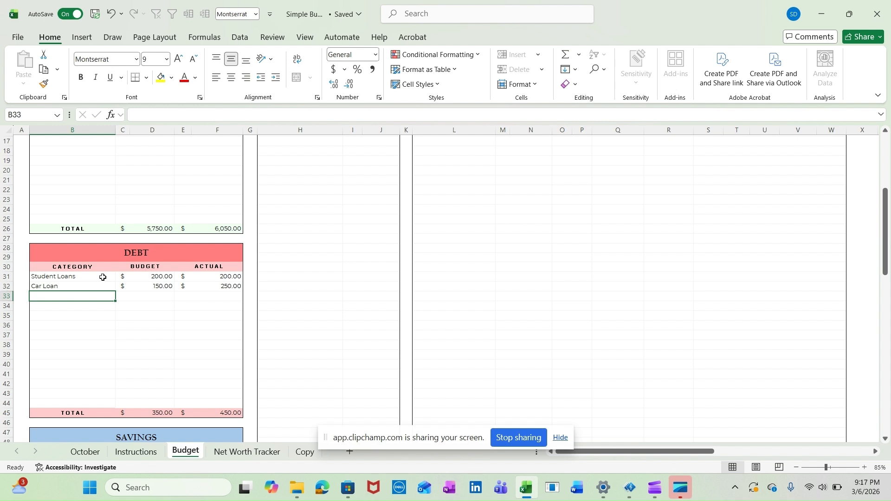
{"action": "type", "text": "P"}
{"action": "type", "text": "r"}
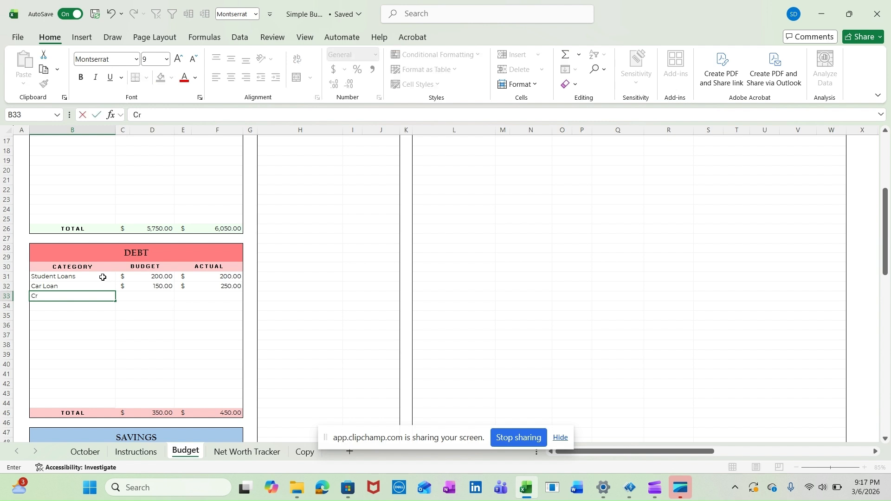
{"action": "type", "text": "edit Card"}
Set the Credit Card debt's budget to 175 and its actual amount to 200
{"action": "key", "text": "Right"}
{"action": "key", "text": "Right"}
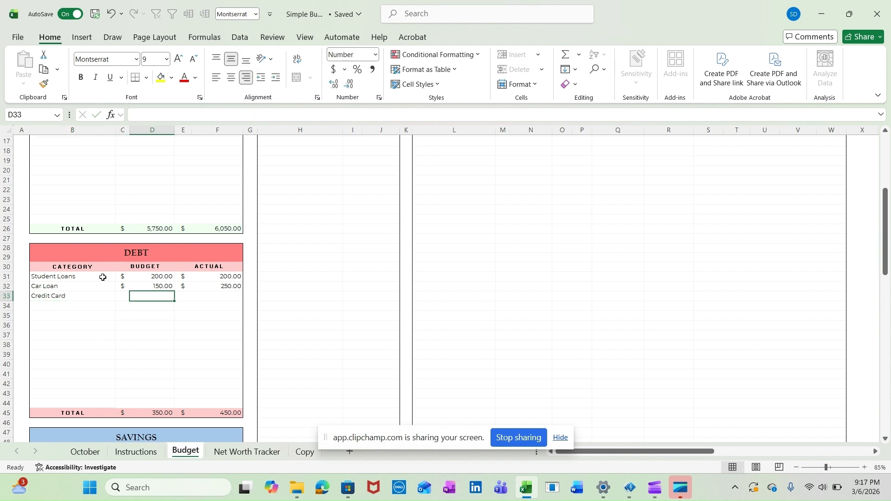
{"action": "type", "text": "15"}
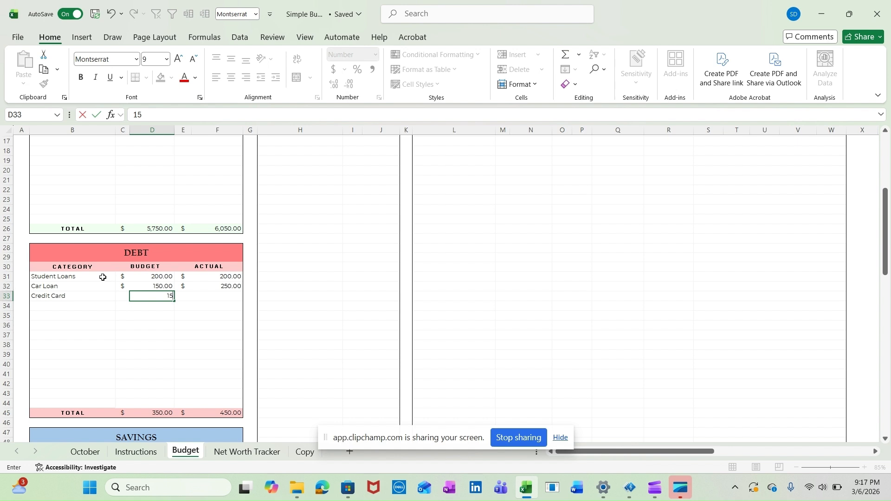
{"action": "key", "text": "BackSpace"}
{"action": "type", "text": "75"}
{"action": "key", "text": "Right"}
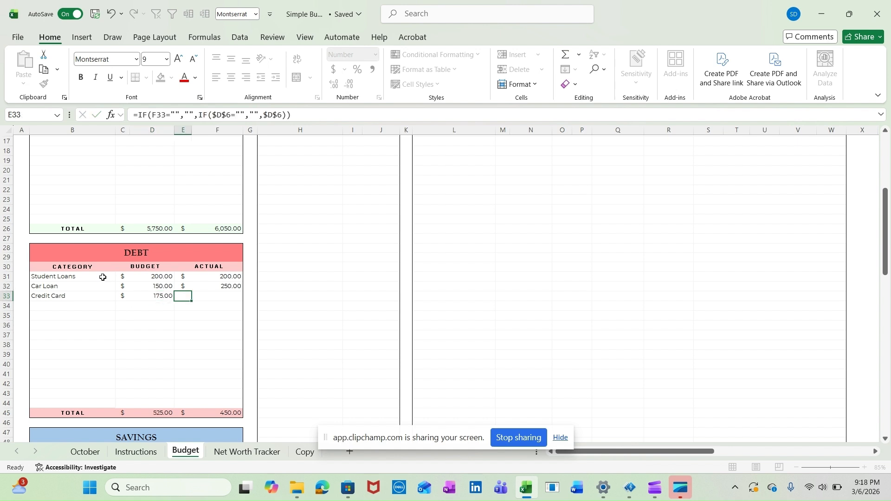
{"action": "key", "text": "Right"}
{"action": "type", "text": "200"}
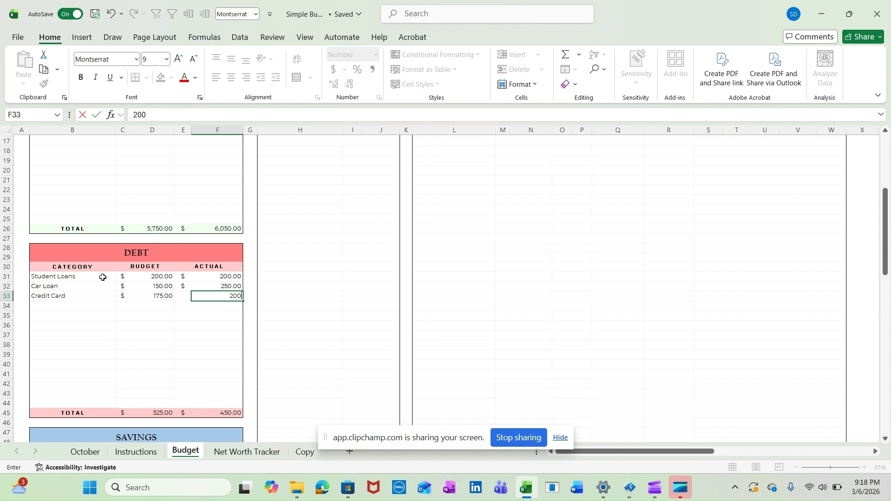
{"action": "key", "text": "Return"}
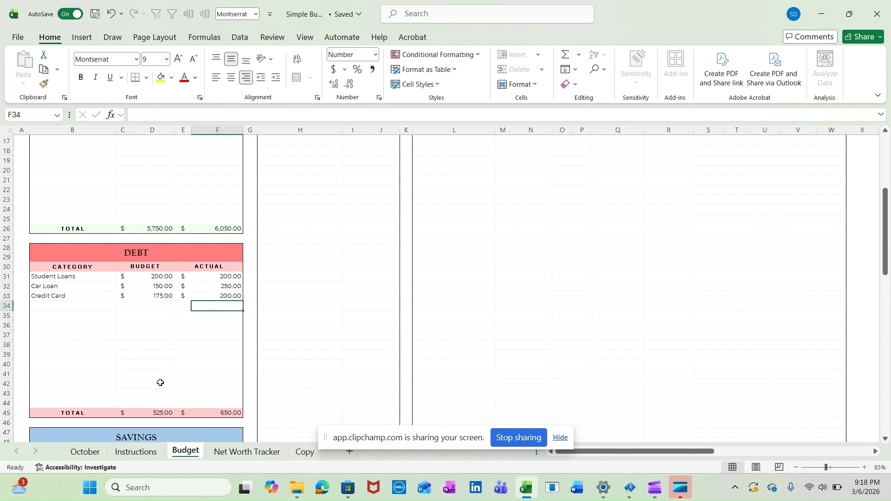
Add the categories Roth IRA, 401(k) and Family Vacation to the Savings table
{"action": "scroll", "coordinate": [163, 385], "scroll_direction": "down", "scroll_amount": 6}
{"action": "left_click", "coordinate": [103, 299]}
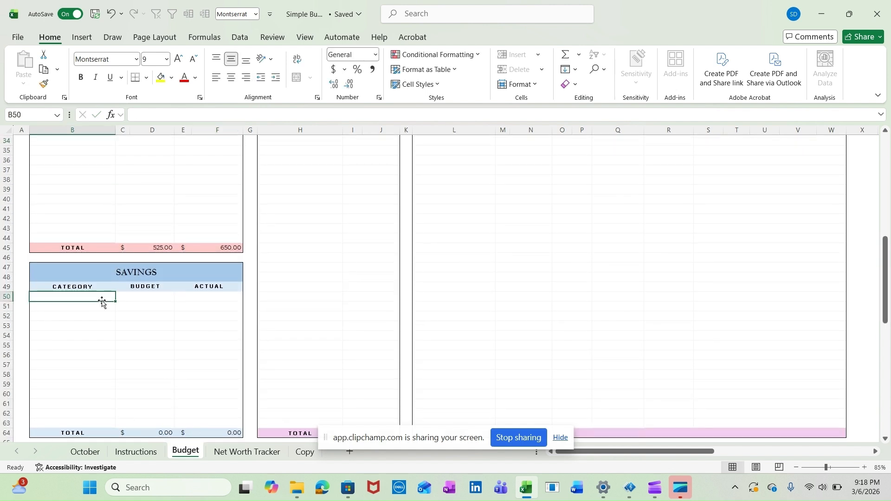
{"action": "type", "text": "Roth "}
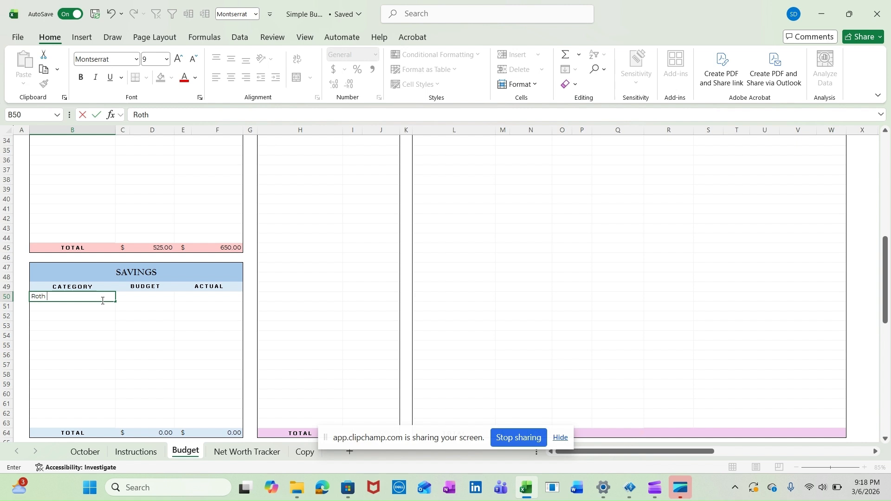
{"action": "type", "text": "IRA"}
{"action": "key", "text": "Return"}
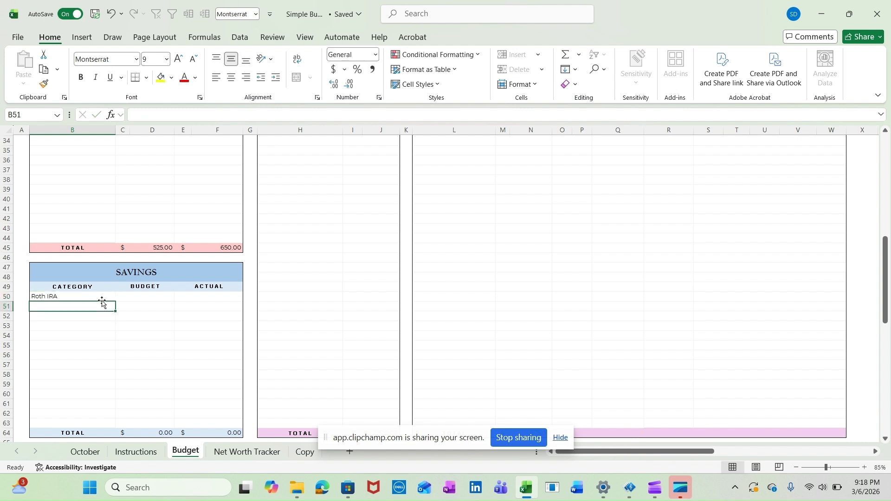
{"action": "type", "text": "401(k"}
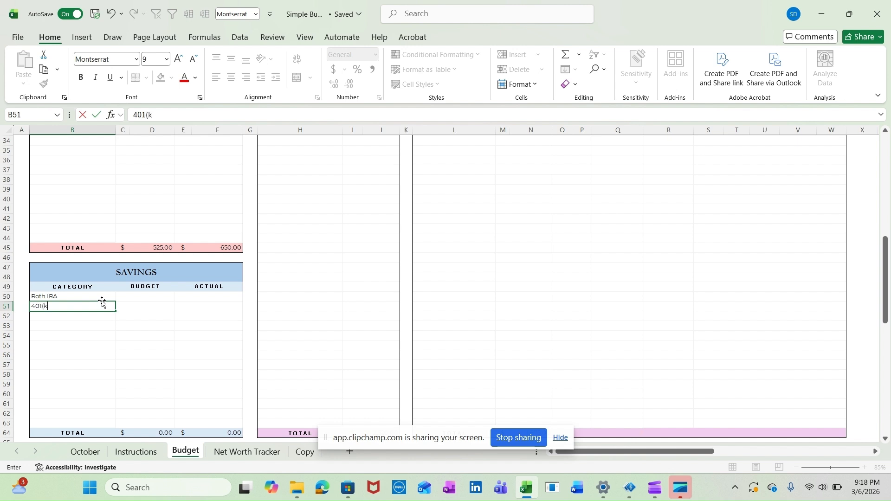
{"action": "key", "text": "Return"}
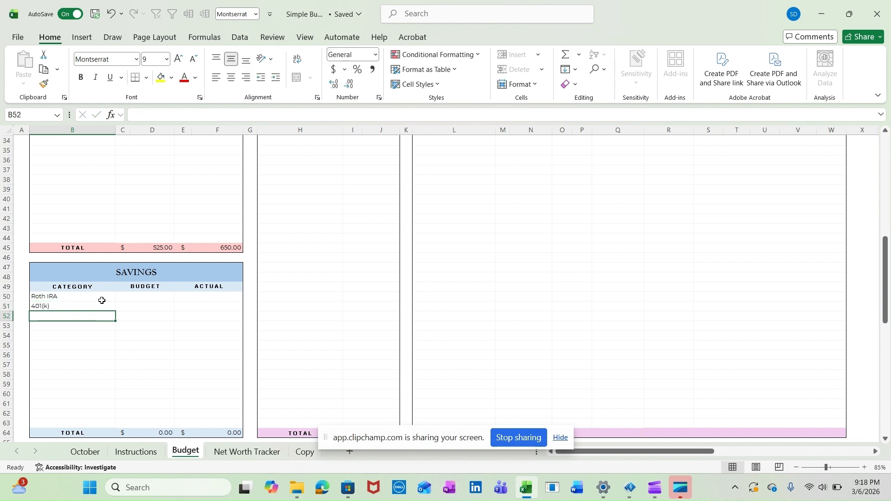
{"action": "type", "text": "Fa"}
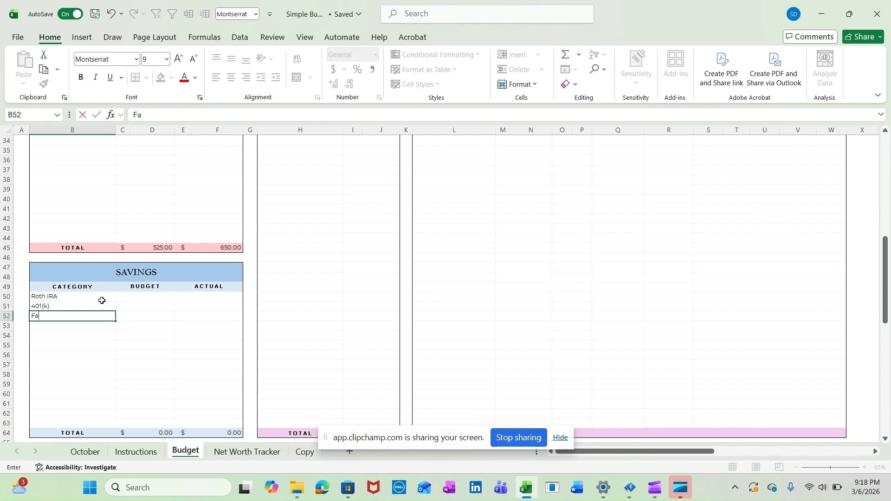
{"action": "type", "text": "mily Vacation"}
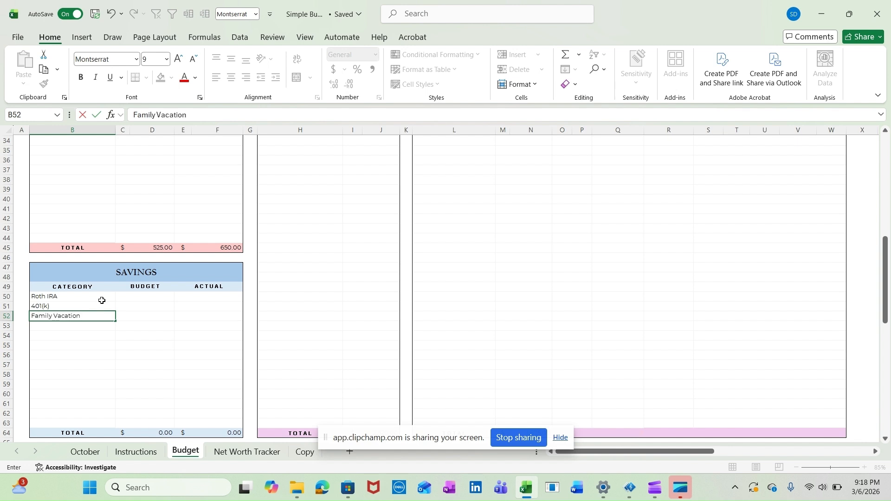
Enter Savings budgets of 300 for Roth IRA, 250 for 401(k) and 125 for Family Vacation
{"action": "left_click", "coordinate": [165, 296]}
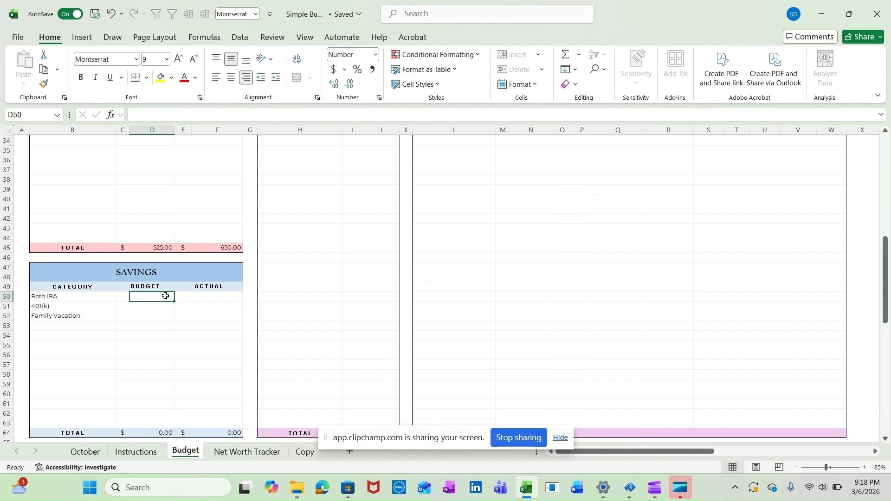
{"action": "type", "text": "300"}
{"action": "key", "text": "Return"}
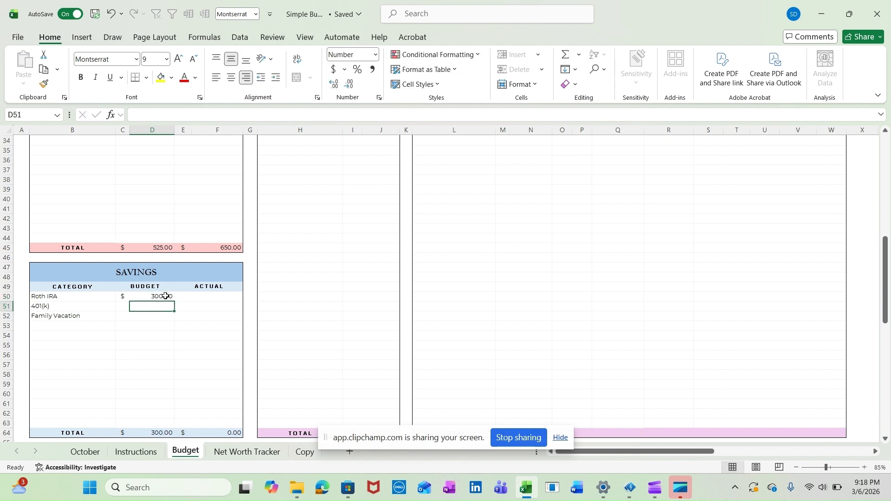
{"action": "type", "text": "250"}
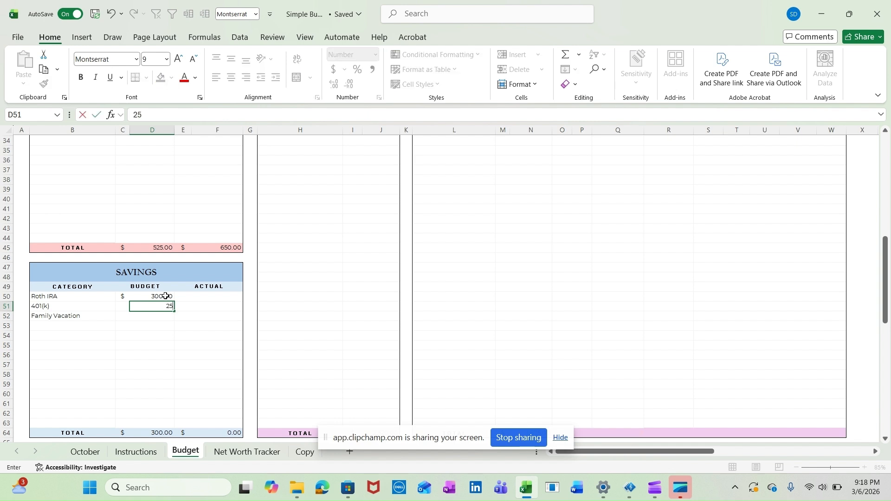
{"action": "key", "text": "Return"}
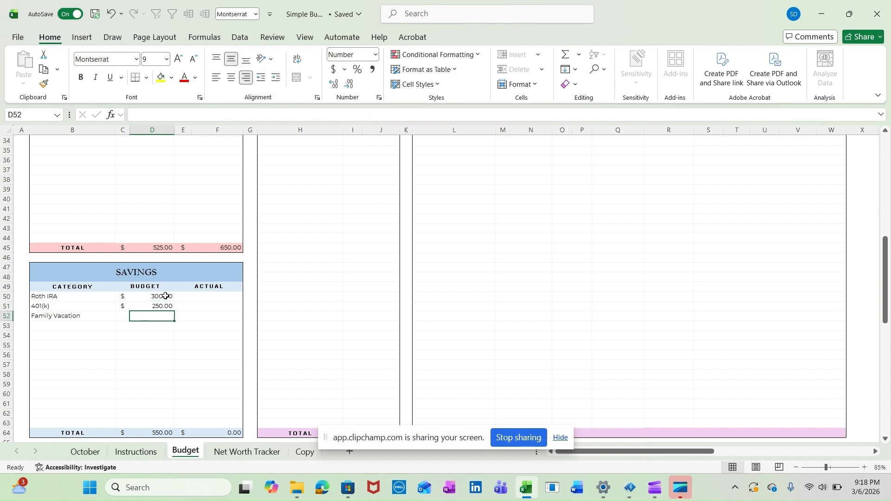
{"action": "type", "text": "125"}
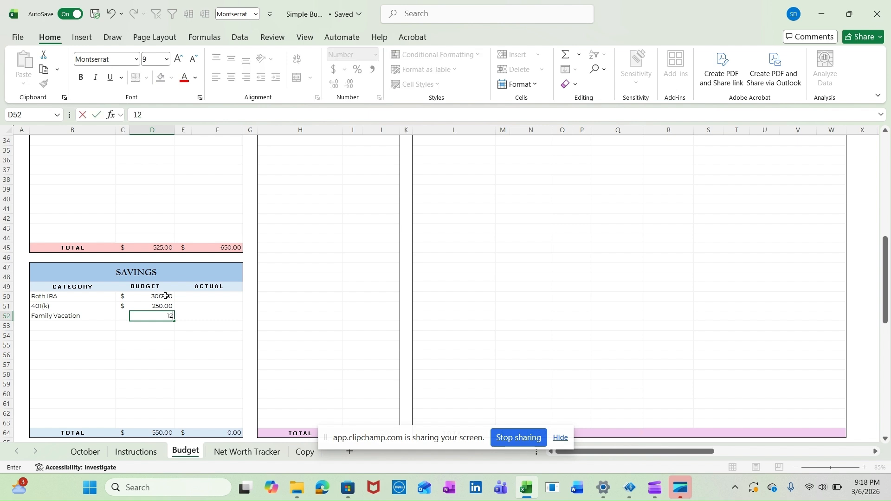
{"action": "key", "text": "Tab"}
Enter Savings actuals of 350 for Roth IRA, 200 for 401(k) and 125 for Family Vacation
{"action": "key", "text": "Up"}
{"action": "key", "text": "Up"}
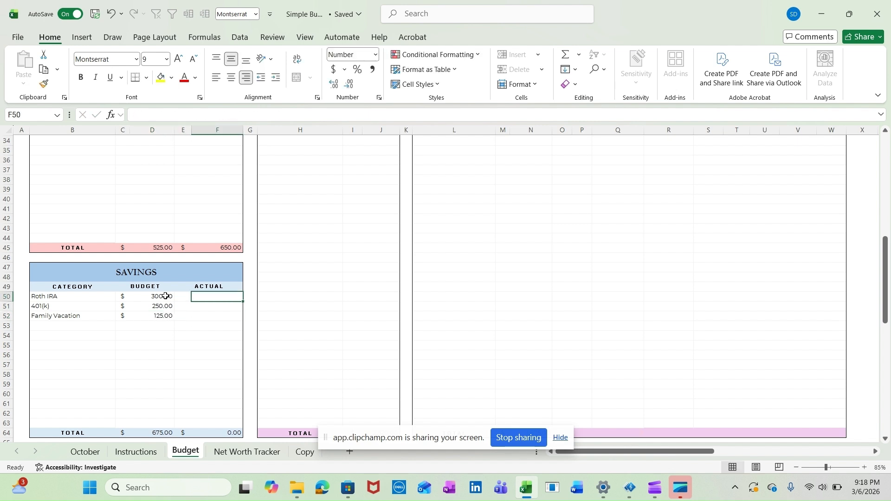
{"action": "type", "text": "350"}
{"action": "key", "text": "Return"}
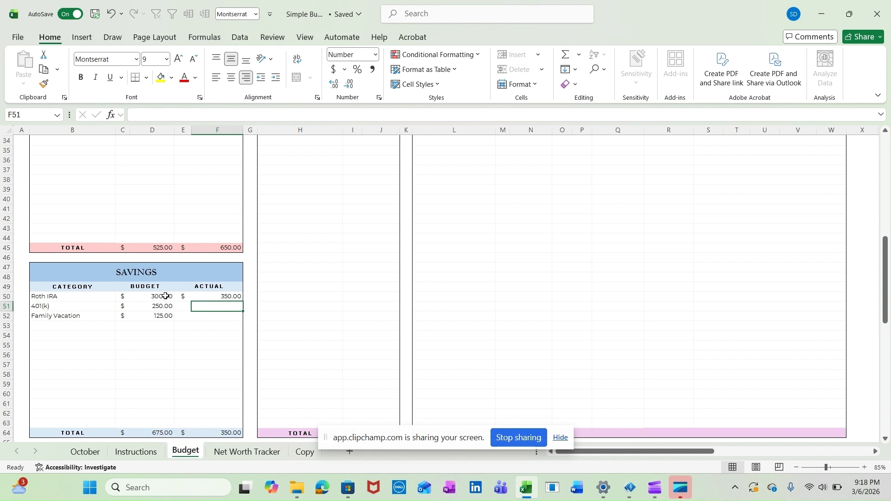
{"action": "type", "text": "200"}
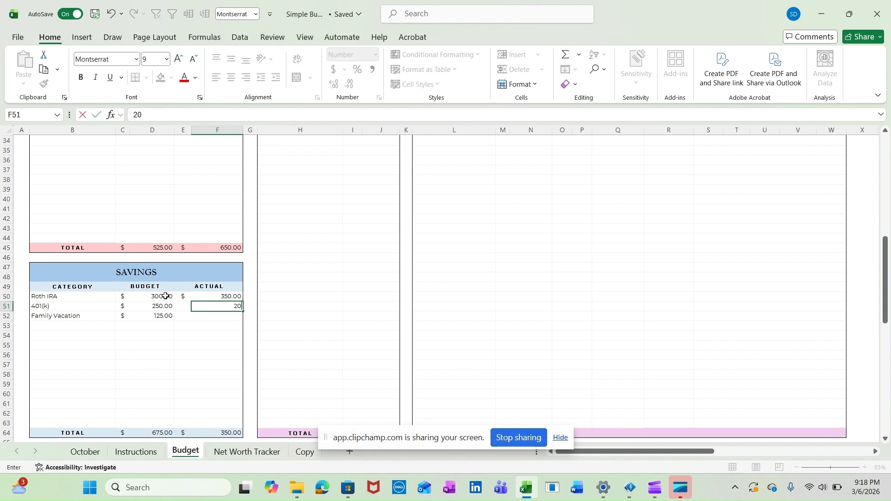
{"action": "key", "text": "Return"}
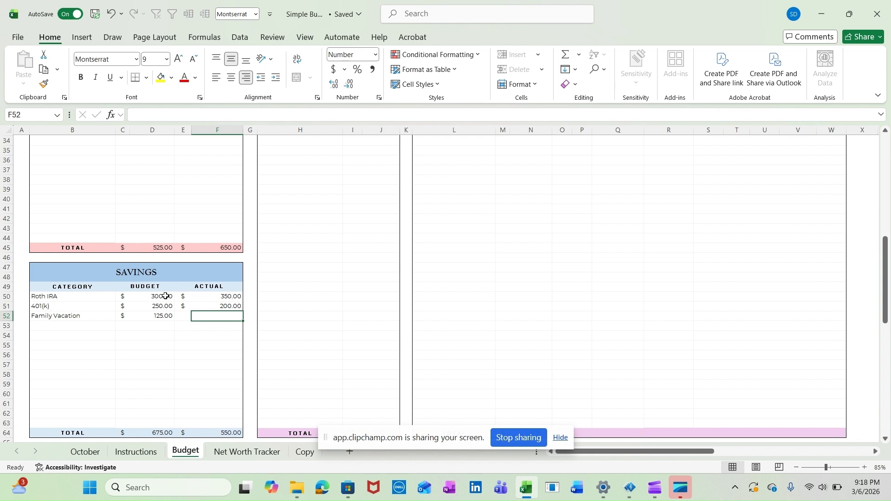
{"action": "type", "text": "125"}
{"action": "key", "text": "Return"}
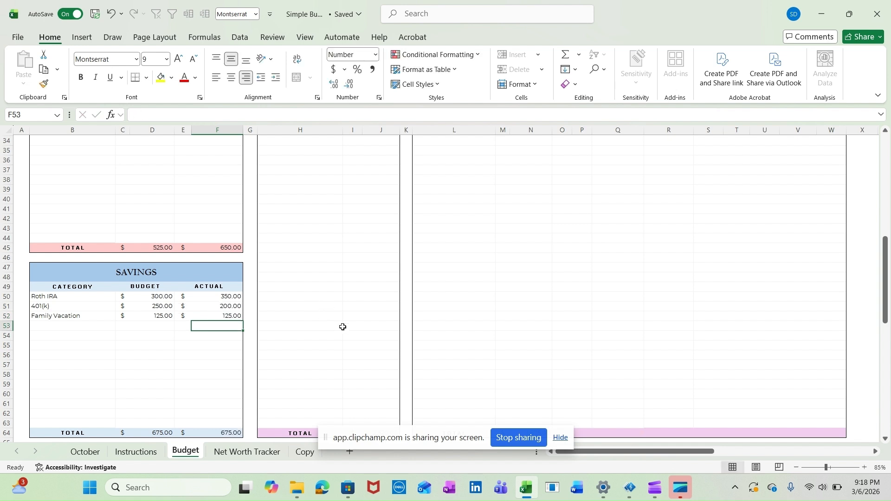
Examine the Dashboard Summary charts and the Cashflow table below the budget tables, and return to the top of the Budget sheet
{"action": "scroll", "coordinate": [342, 326], "scroll_direction": "down", "scroll_amount": 4}
{"action": "scroll", "coordinate": [342, 327], "scroll_direction": "up", "scroll_amount": 11}
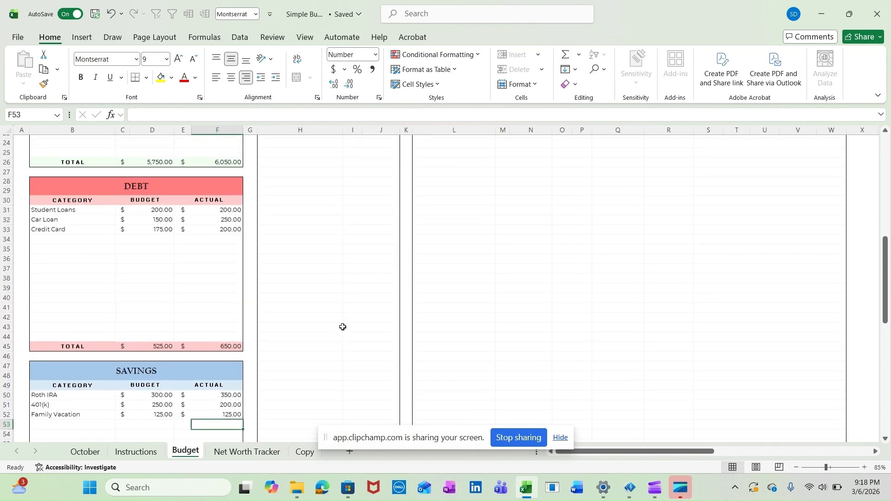
{"action": "scroll", "coordinate": [342, 326], "scroll_direction": "down", "scroll_amount": 16}
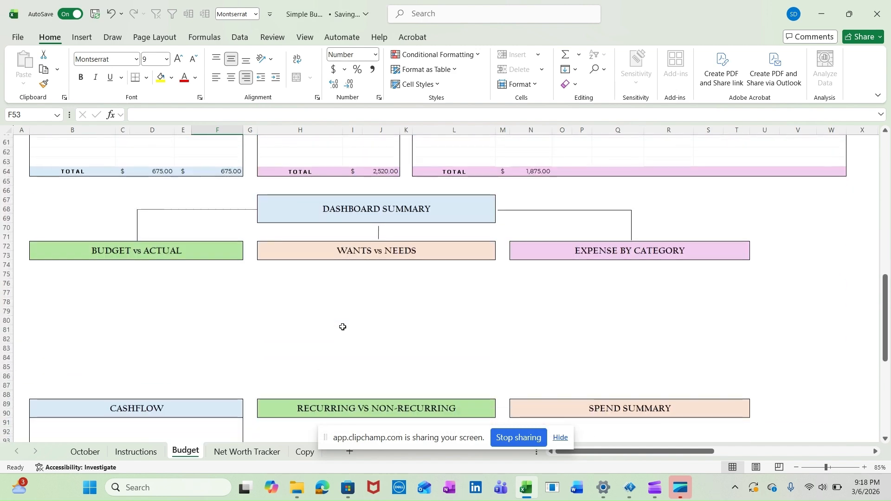
{"action": "left_click", "coordinate": [668, 210]}
{"action": "scroll", "coordinate": [668, 210], "scroll_direction": "down", "scroll_amount": 3}
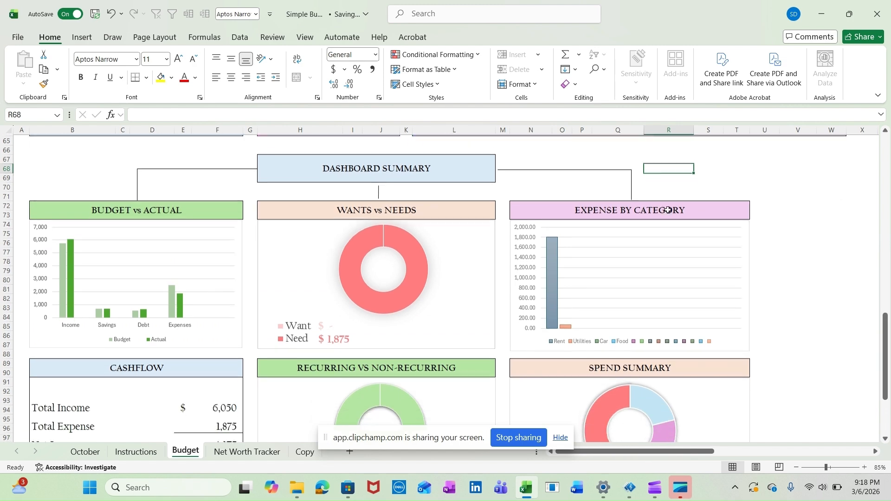
{"action": "left_click", "coordinate": [757, 235]}
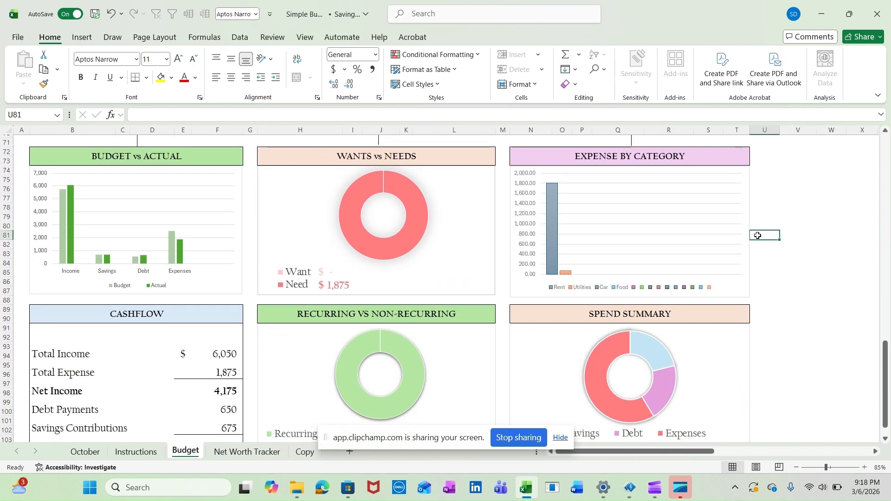
{"action": "scroll", "coordinate": [758, 235], "scroll_direction": "down", "scroll_amount": 3}
{"action": "scroll", "coordinate": [758, 235], "scroll_direction": "up", "scroll_amount": 3}
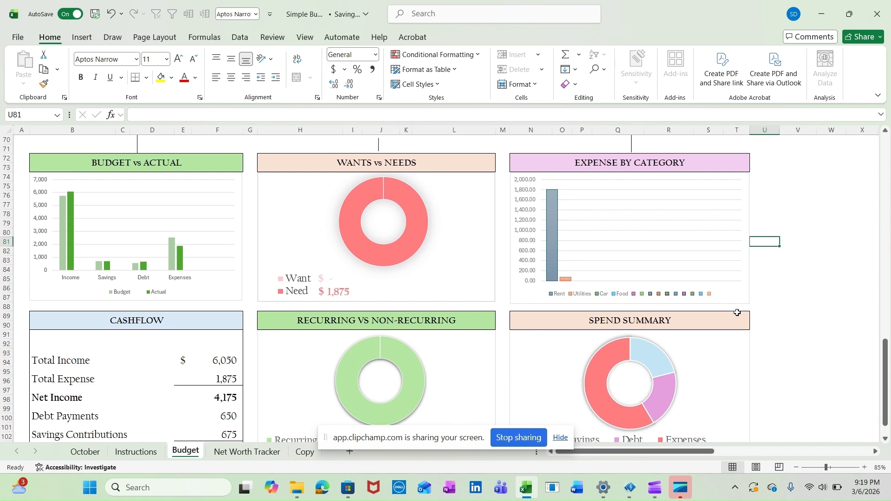
{"action": "left_click", "coordinate": [799, 302]}
{"action": "scroll", "coordinate": [798, 301], "scroll_direction": "up", "scroll_amount": 15}
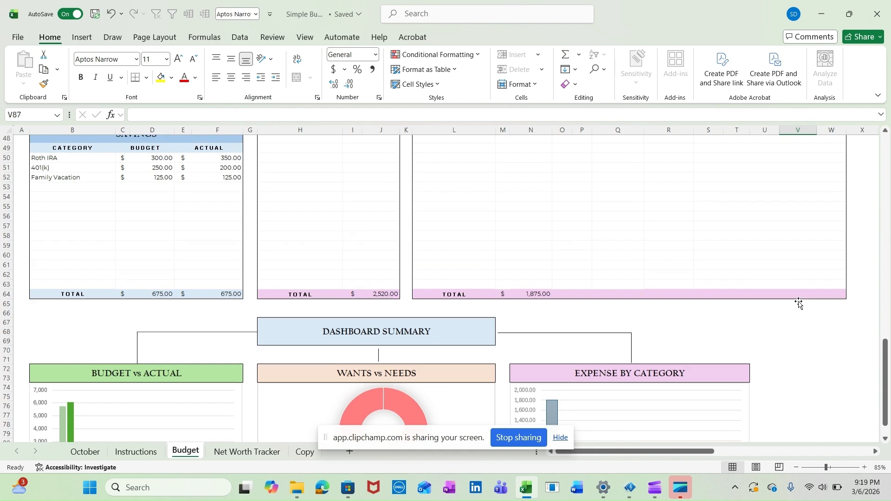
{"action": "scroll", "coordinate": [799, 303], "scroll_direction": "up", "scroll_amount": 5}
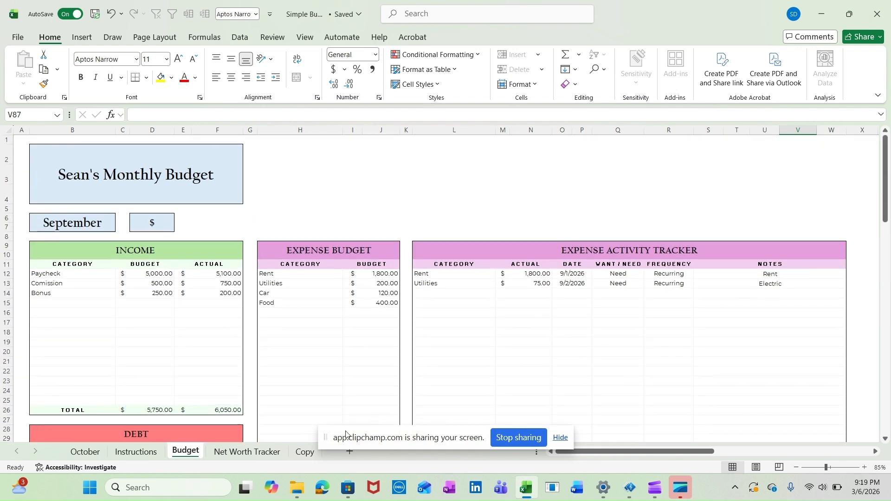
Copy the Expense Budget categories, Rent through Misc., from the Copy sheet into the Budget sheet's Expense Budget table starting at H12
{"action": "left_click", "coordinate": [302, 456]}
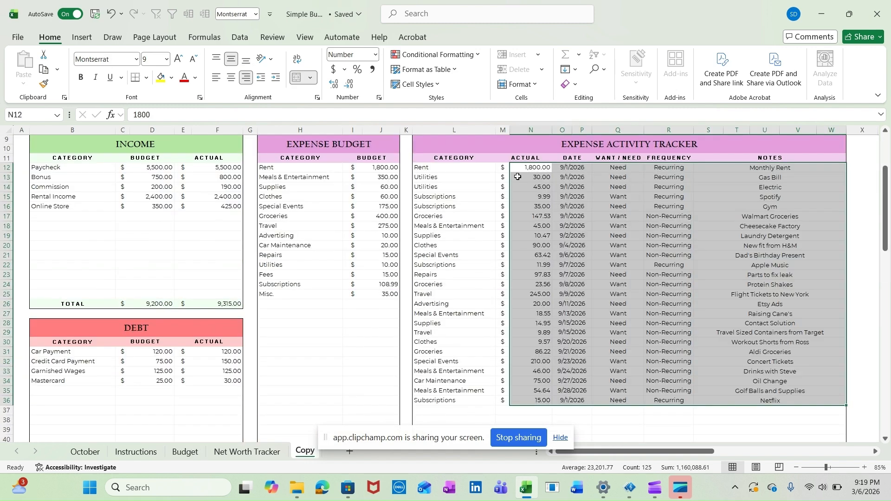
{"action": "left_click_drag", "start_coordinate": [433, 168], "coordinate": [448, 402]}
{"action": "key", "text": "ctrl+c"}
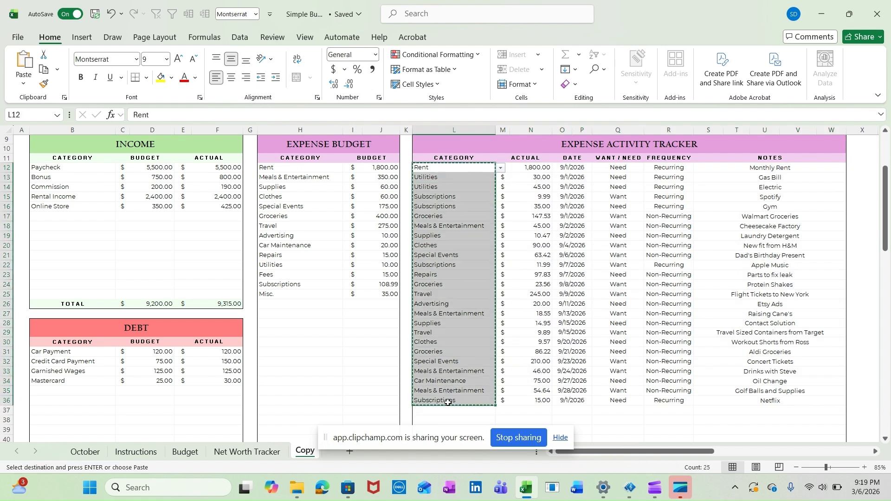
{"action": "left_click_drag", "start_coordinate": [280, 167], "coordinate": [292, 295]}
{"action": "key", "text": "ctrl+c"}
{"action": "left_click", "coordinate": [186, 452]}
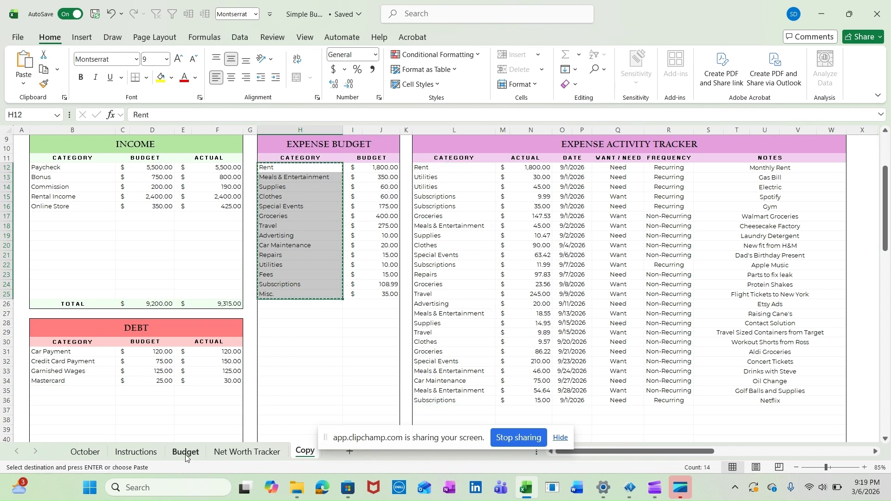
{"action": "left_click", "coordinate": [304, 272]}
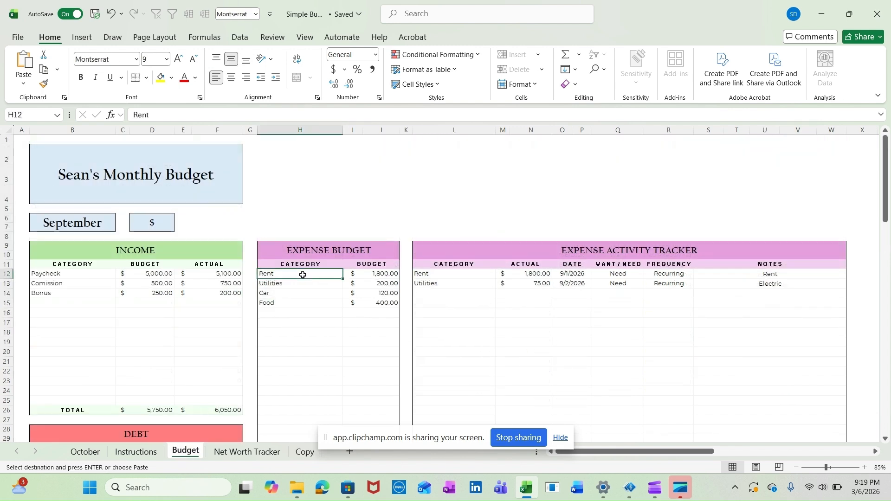
{"action": "key", "text": "ctrl+v"}
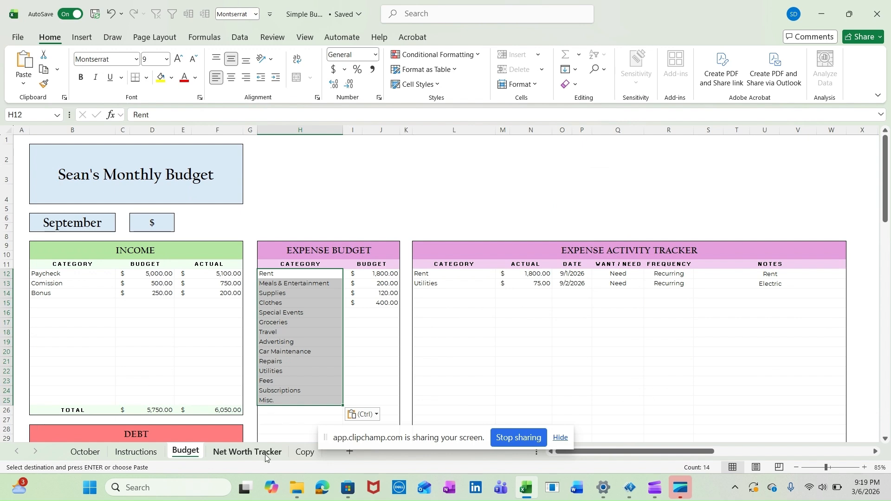
Copy the Expense Budget amounts for Rent through Misc. from the Copy sheet into the Budget sheet starting at J12
{"action": "left_click", "coordinate": [305, 452]}
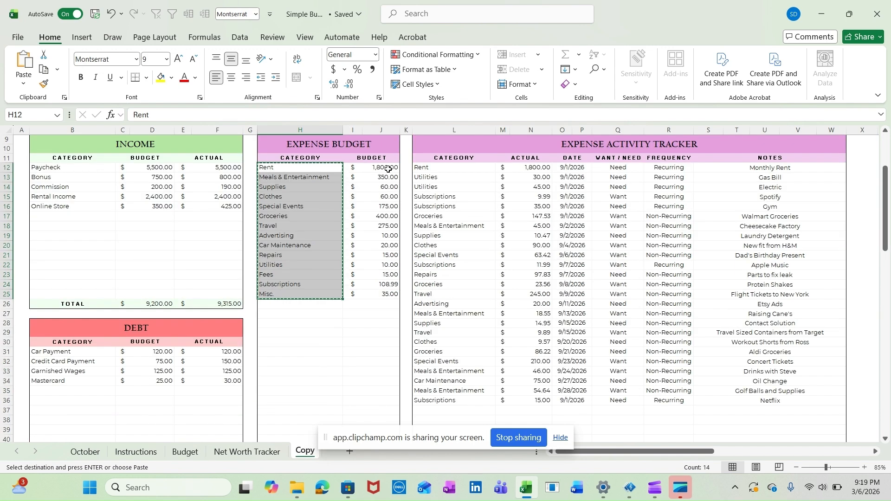
{"action": "left_click_drag", "start_coordinate": [383, 167], "coordinate": [378, 296]}
{"action": "key", "text": "Escape"}
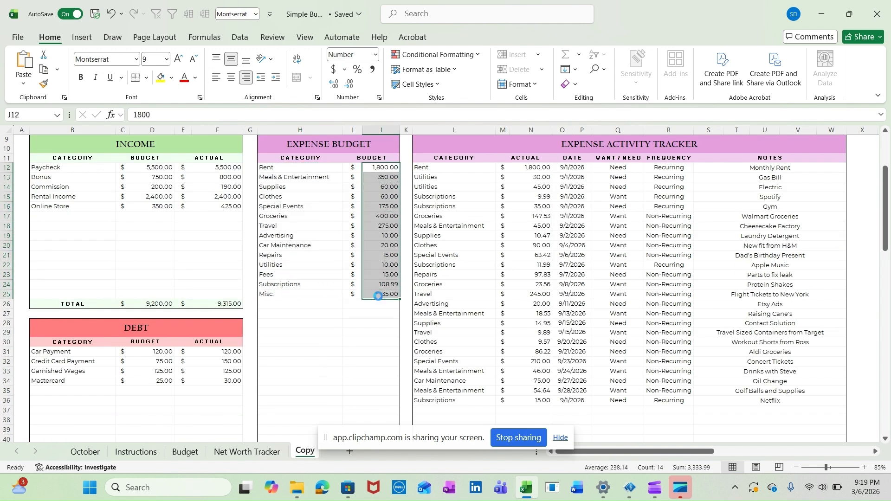
{"action": "key", "text": "ctrl+c"}
{"action": "left_click", "coordinate": [187, 451]}
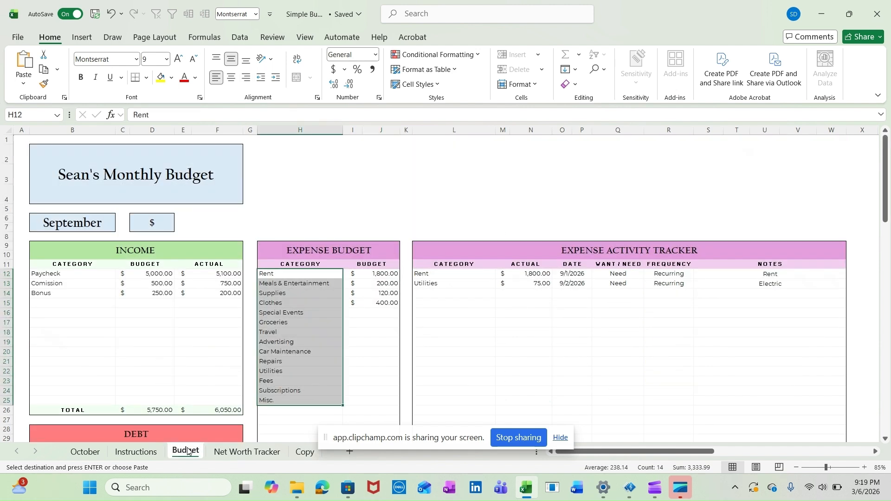
{"action": "left_click", "coordinate": [378, 275]}
{"action": "key", "text": "ctrl+v"}
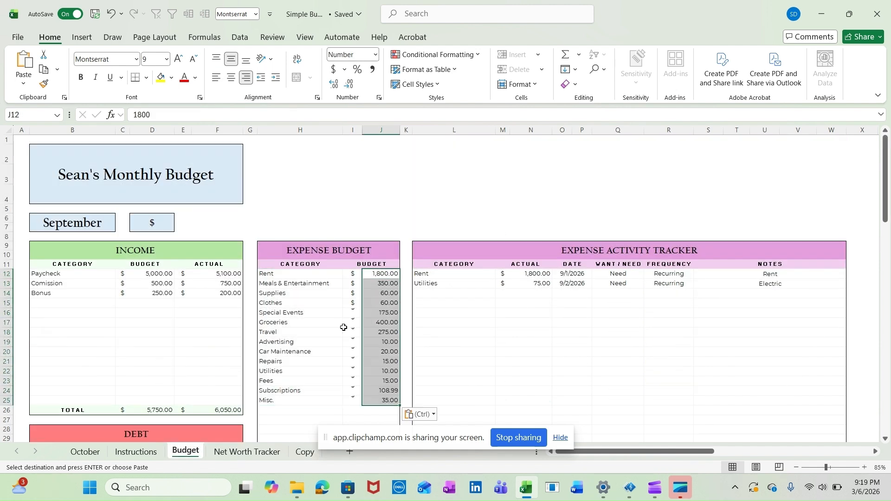
Copy the Expense Activity Tracker categories in L12:L36 of the Copy sheet into the Budget sheet's tracker starting at L12
{"action": "left_click", "coordinate": [471, 282]}
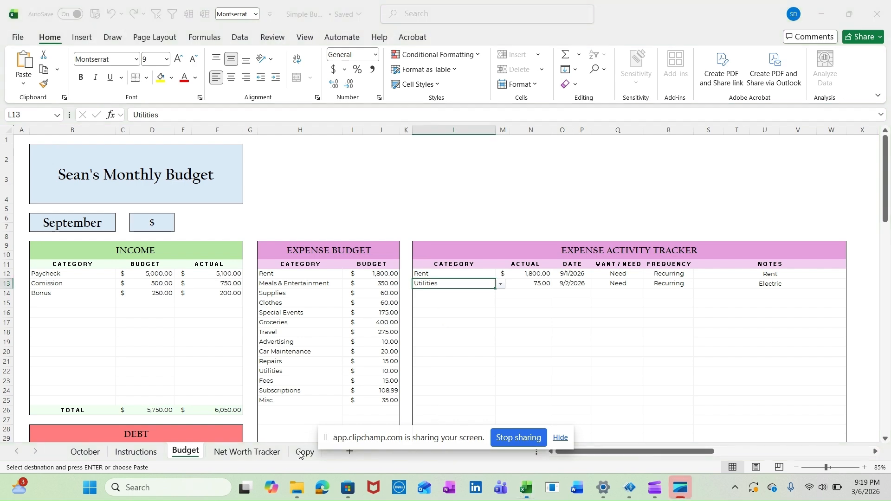
{"action": "left_click", "coordinate": [299, 455]}
{"action": "left_click_drag", "start_coordinate": [466, 168], "coordinate": [433, 401]}
{"action": "key", "text": "ctrl+c"}
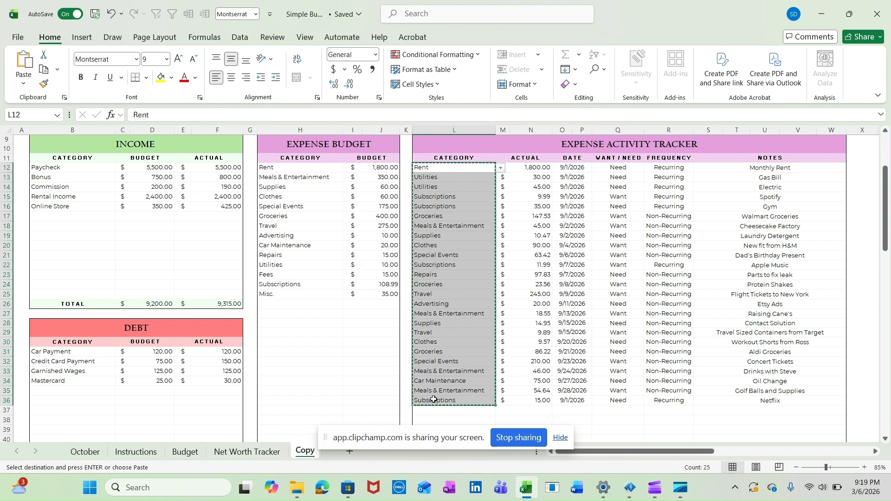
{"action": "left_click", "coordinate": [191, 451]}
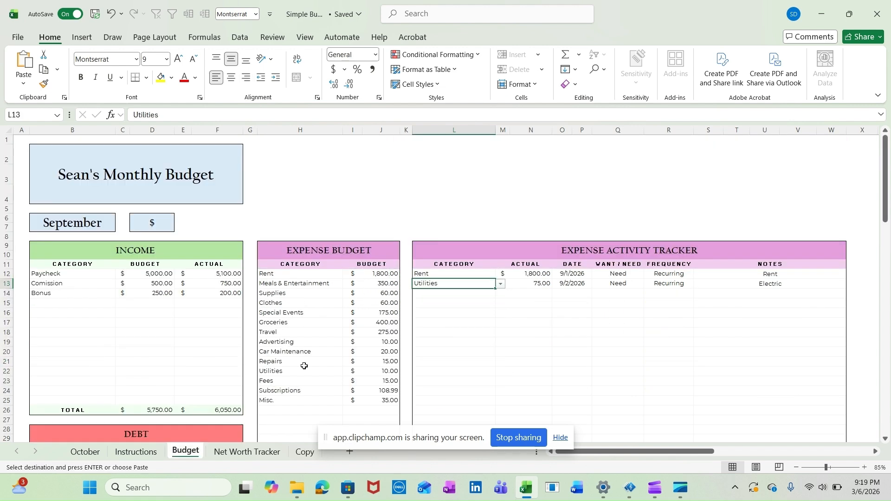
{"action": "left_click", "coordinate": [483, 274]}
{"action": "key", "text": "ctrl+v"}
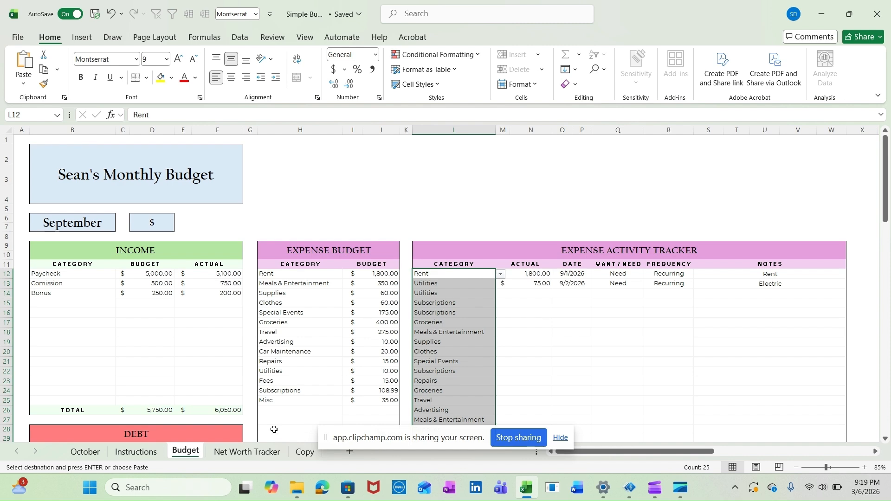
Copy the tracker's actuals, dates, want/need, frequency and notes from N12:W36 of the Copy sheet into the Budget sheet starting at N12
{"action": "left_click", "coordinate": [303, 451]}
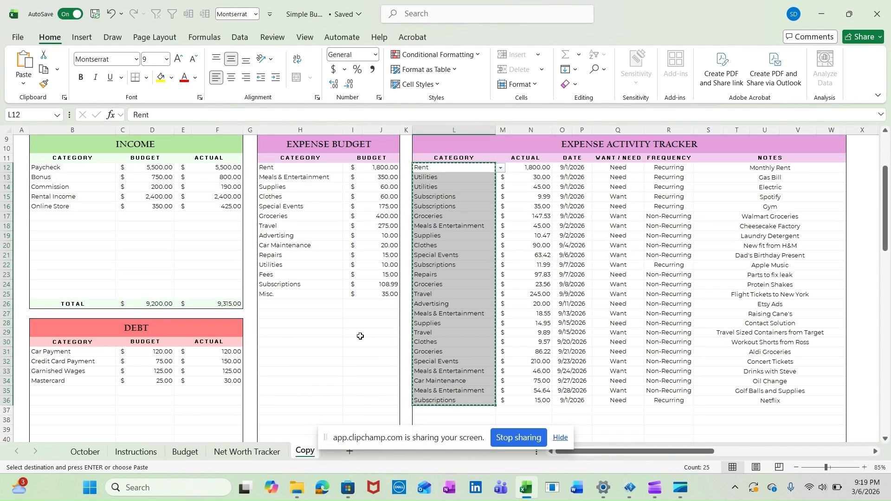
{"action": "left_click_drag", "start_coordinate": [527, 167], "coordinate": [742, 403]}
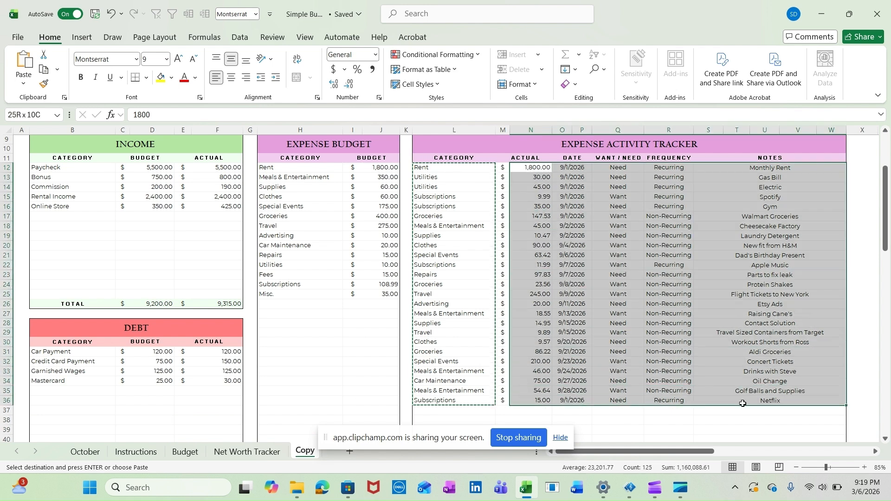
{"action": "key", "text": "ctrl+c"}
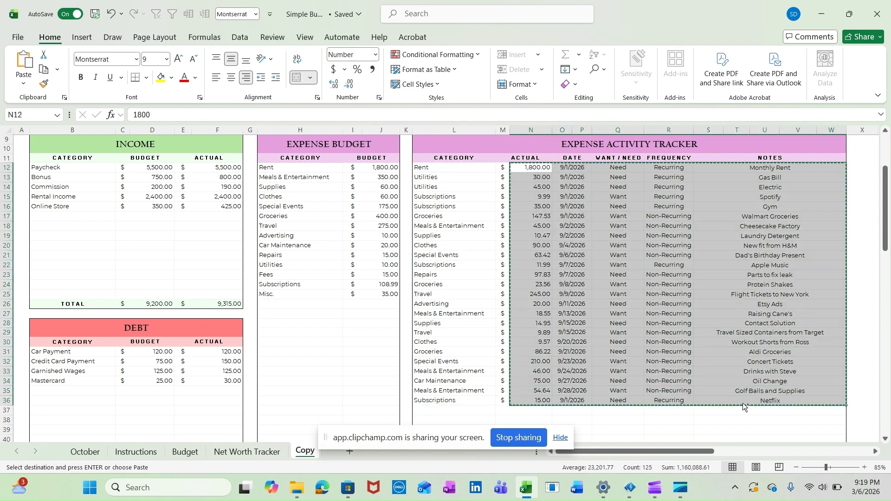
{"action": "left_click", "coordinate": [184, 451]}
{"action": "left_click", "coordinate": [527, 272]}
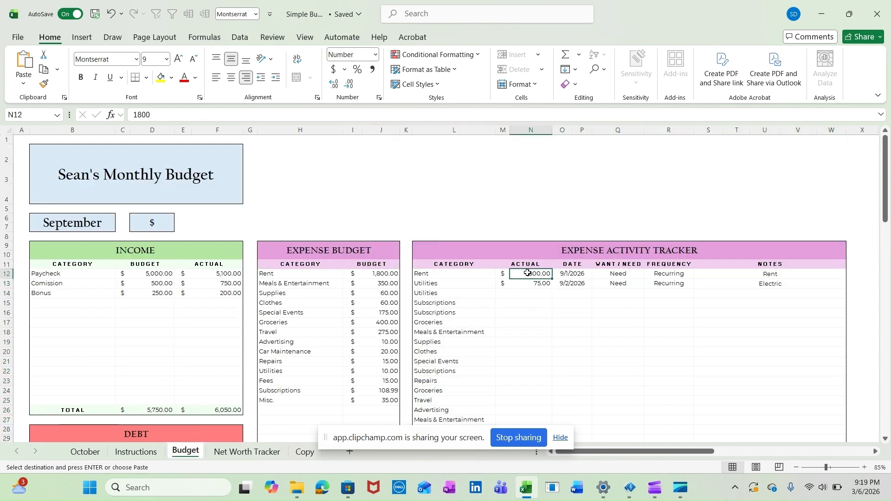
{"action": "key", "text": "Return"}
Review the filled Expense Activity Tracker and examine the Dashboard Summary charts, including the Income and Expenses bars in Budget vs Actual
{"action": "left_click", "coordinate": [578, 190]}
{"action": "scroll", "coordinate": [578, 188], "scroll_direction": "down", "scroll_amount": 5}
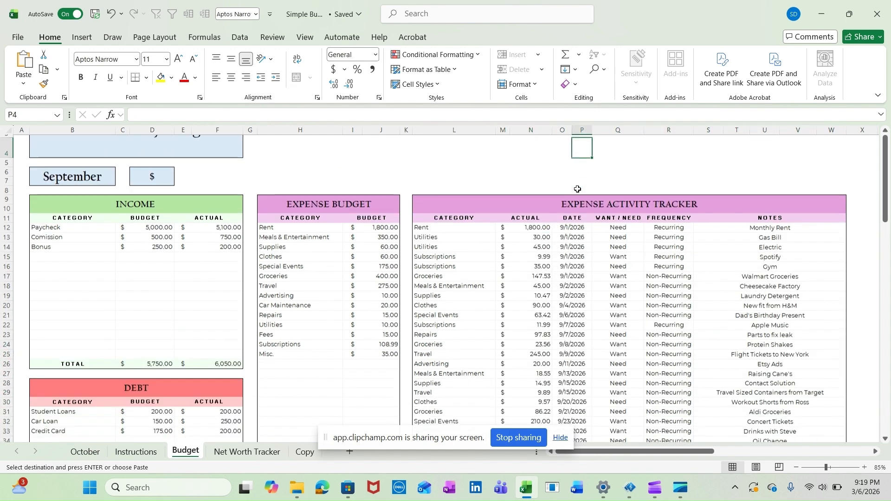
{"action": "scroll", "coordinate": [606, 295], "scroll_direction": "down", "scroll_amount": 7}
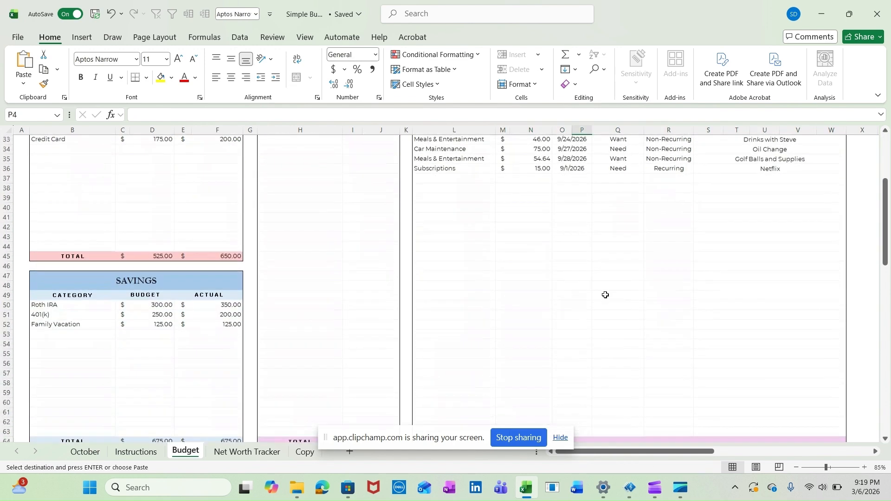
{"action": "scroll", "coordinate": [606, 295], "scroll_direction": "down", "scroll_amount": 7}
{"action": "left_click", "coordinate": [717, 240]}
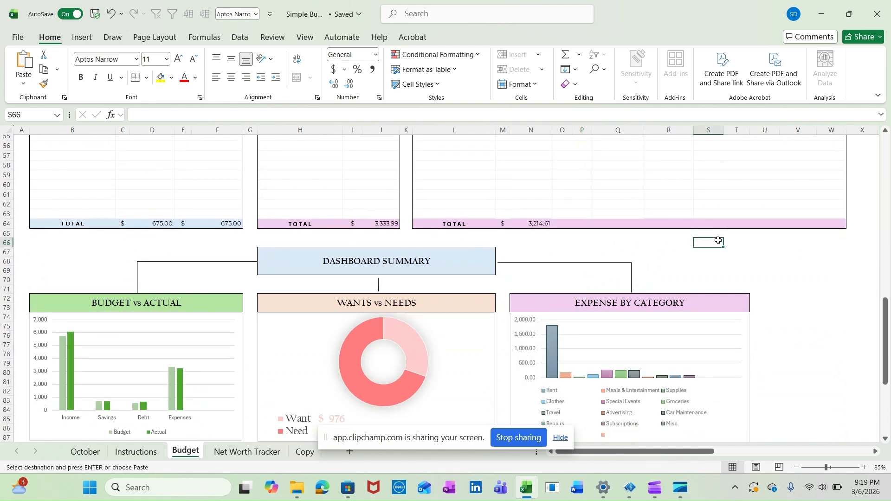
{"action": "scroll", "coordinate": [719, 239], "scroll_direction": "down", "scroll_amount": 3}
{"action": "left_click", "coordinate": [794, 265]}
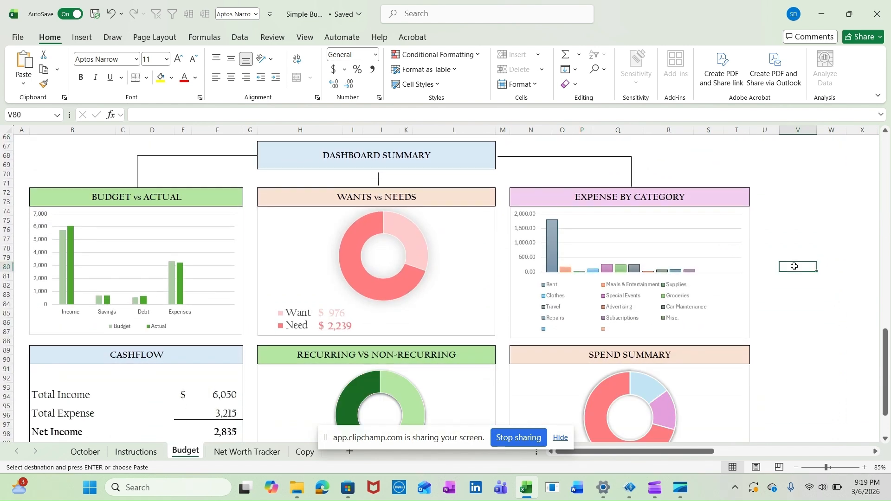
{"action": "scroll", "coordinate": [759, 263], "scroll_direction": "down", "scroll_amount": 1}
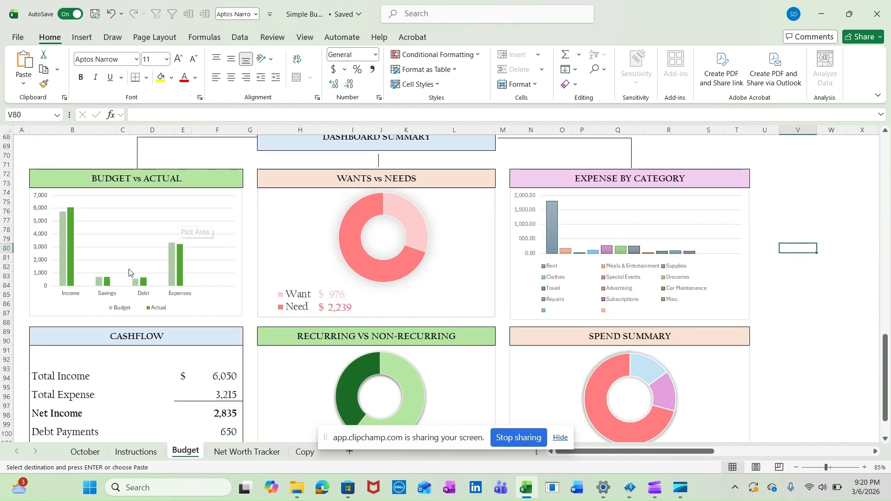
{"action": "mouse_move", "coordinate": [71, 240]}
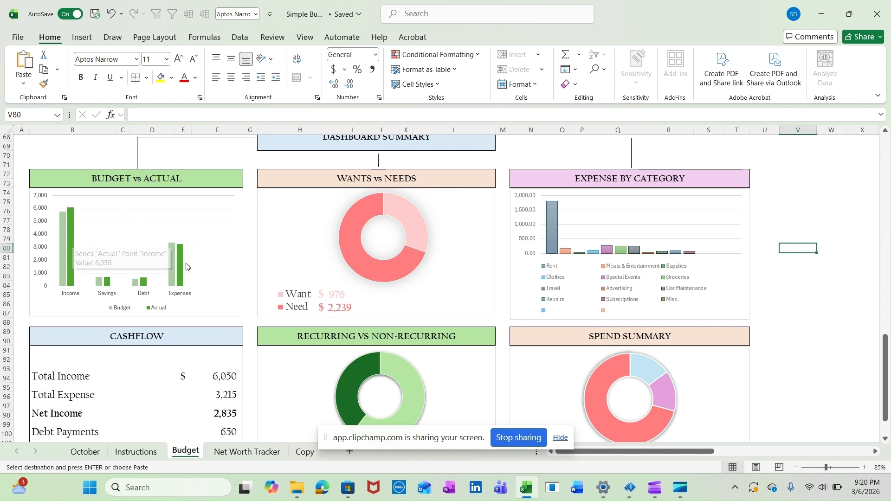
{"action": "mouse_move", "coordinate": [184, 267]}
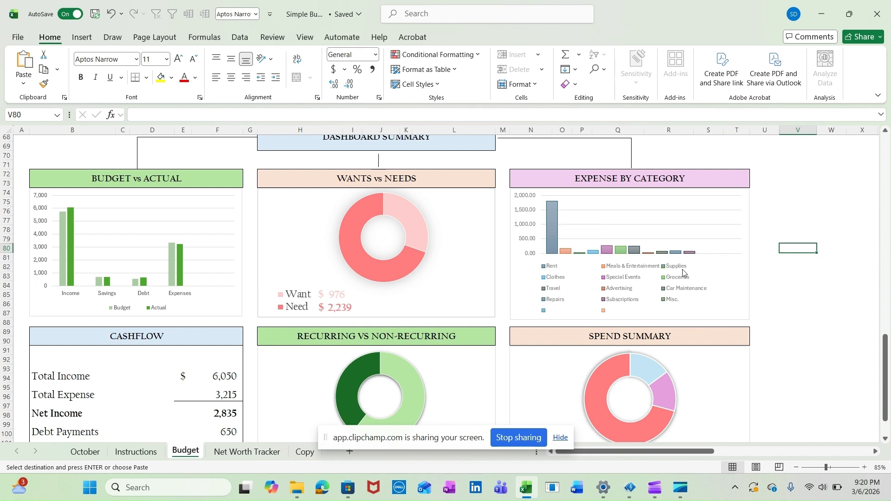
Compare the Expense Budget category list, Rent through Misc., with the Expense by Category chart in the Dashboard Summary
{"action": "scroll", "coordinate": [539, 258], "scroll_direction": "up", "scroll_amount": 20}
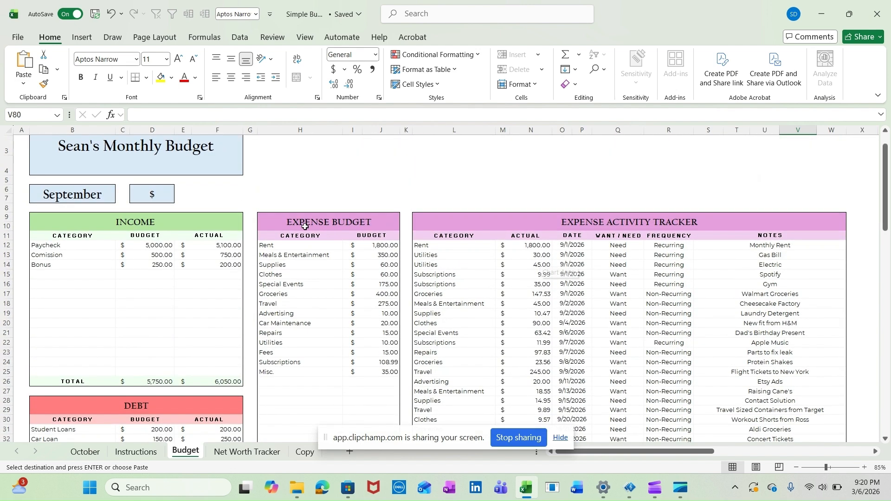
{"action": "left_click_drag", "start_coordinate": [295, 248], "coordinate": [298, 377]}
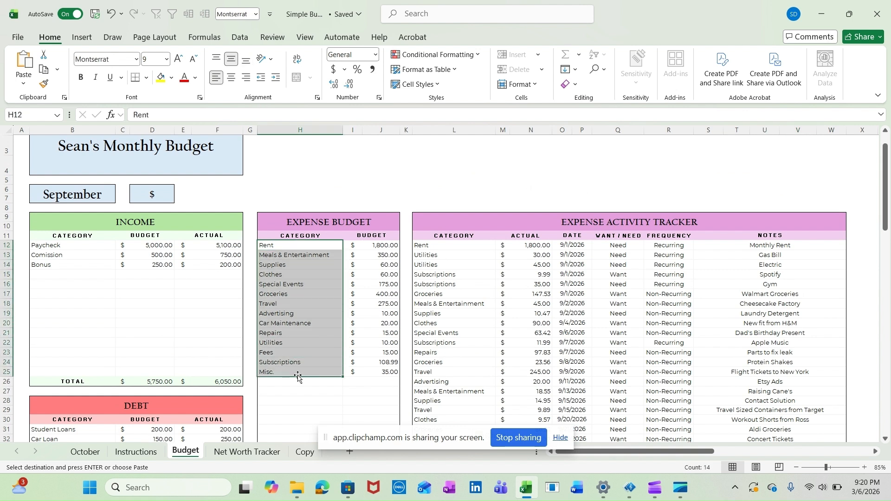
{"action": "scroll", "coordinate": [426, 351], "scroll_direction": "down", "scroll_amount": 12}
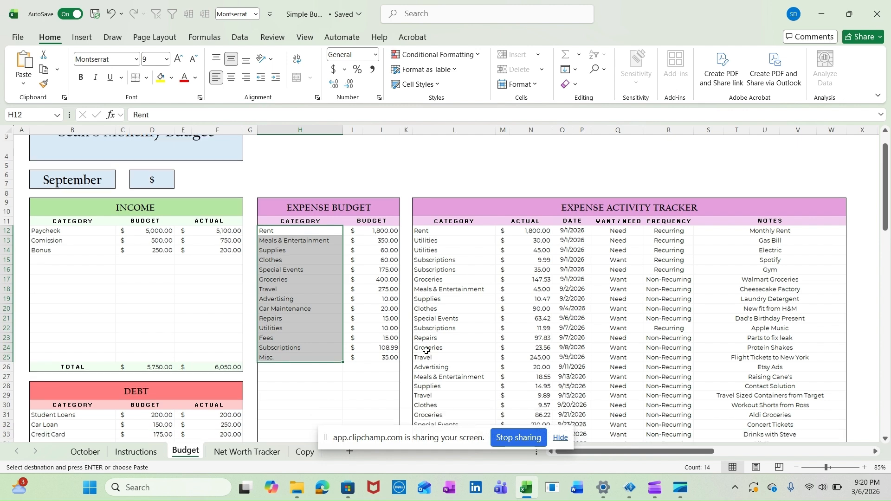
{"action": "scroll", "coordinate": [426, 351], "scroll_direction": "down", "scroll_amount": 7}
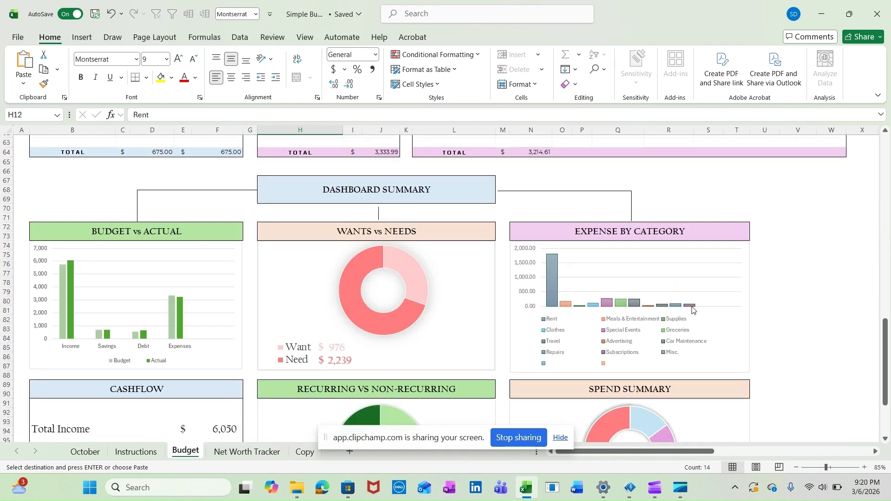
{"action": "left_click", "coordinate": [771, 272]}
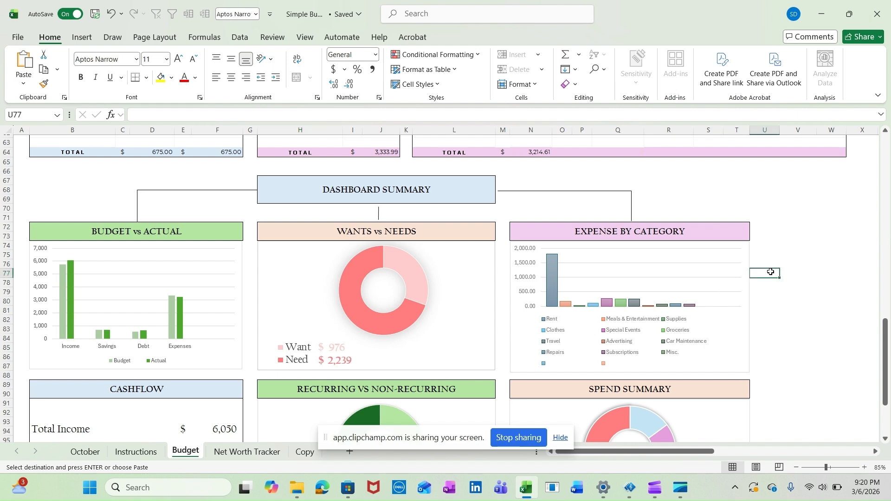
Inspect the Cashflow formulas for Total Income, Total Expense, Debt Payments, Savings Contributions and Net Surplus
{"action": "scroll", "coordinate": [770, 272], "scroll_direction": "down", "scroll_amount": 5}
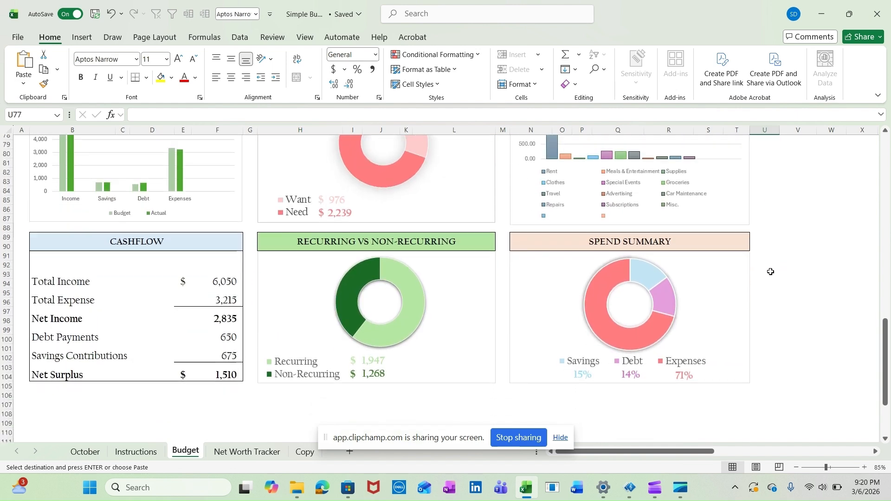
{"action": "left_click", "coordinate": [214, 283]}
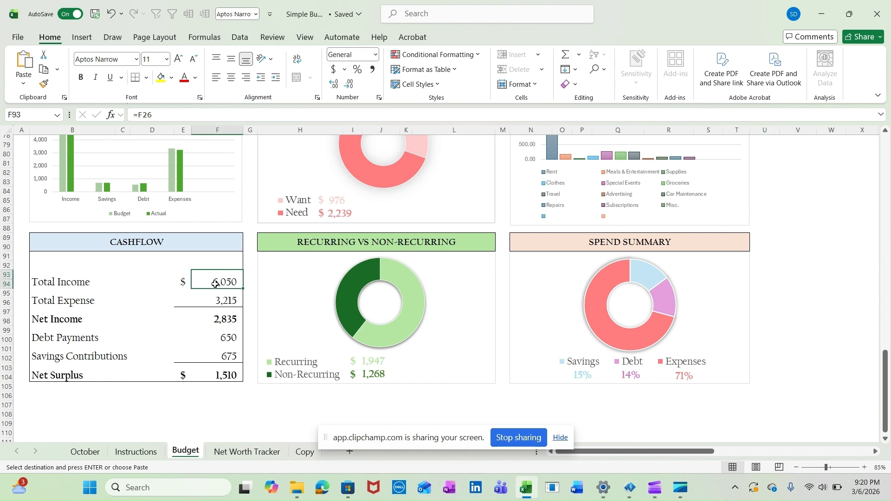
{"action": "left_click", "coordinate": [225, 298]}
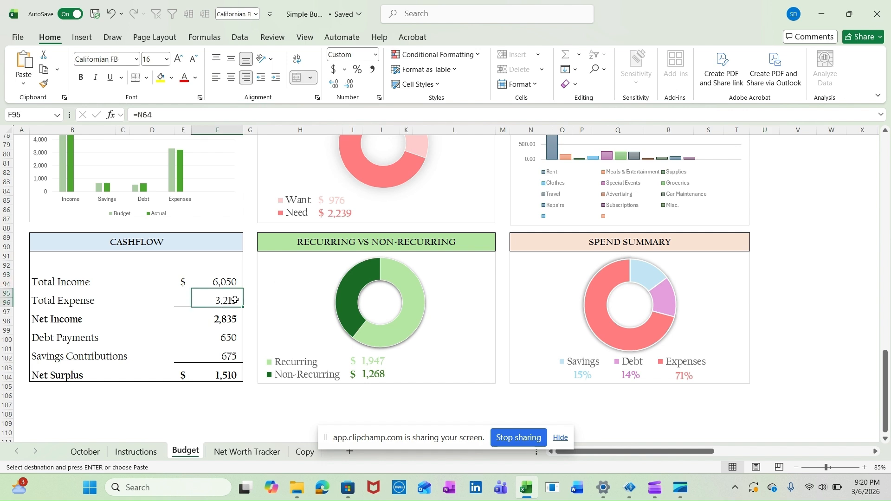
{"action": "left_click", "coordinate": [225, 338]}
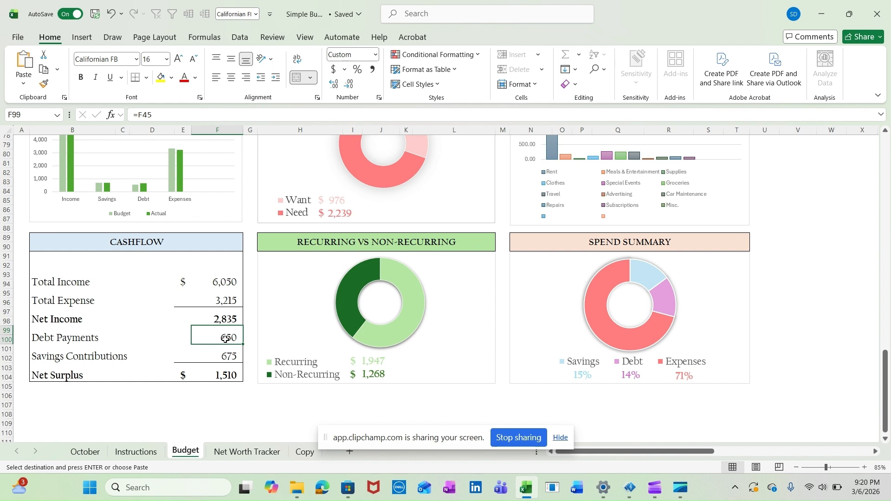
{"action": "left_click", "coordinate": [217, 356]}
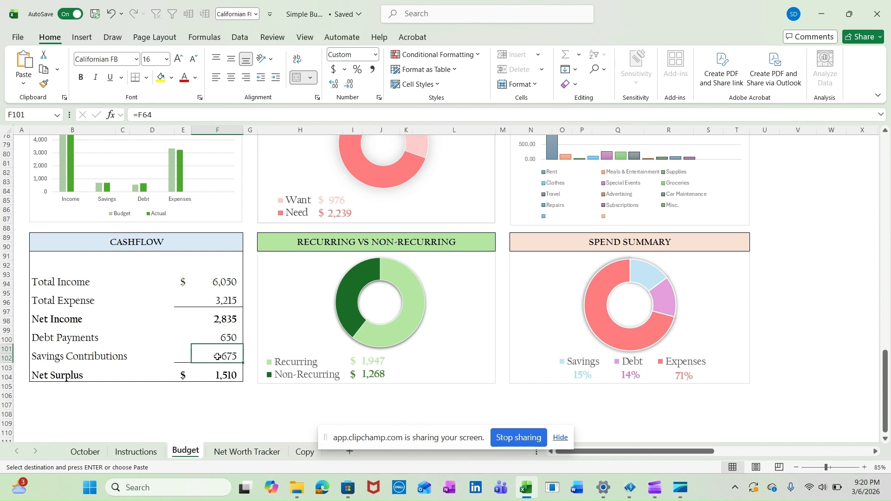
{"action": "left_click", "coordinate": [208, 370]}
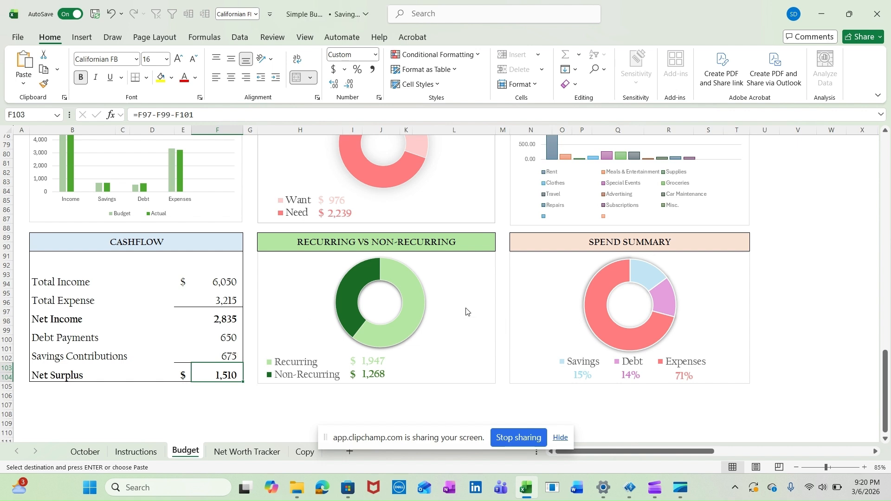
Examine the Spend Summary chart alongside the Net Surplus formula in the Cashflow table
{"action": "left_click", "coordinate": [759, 282]}
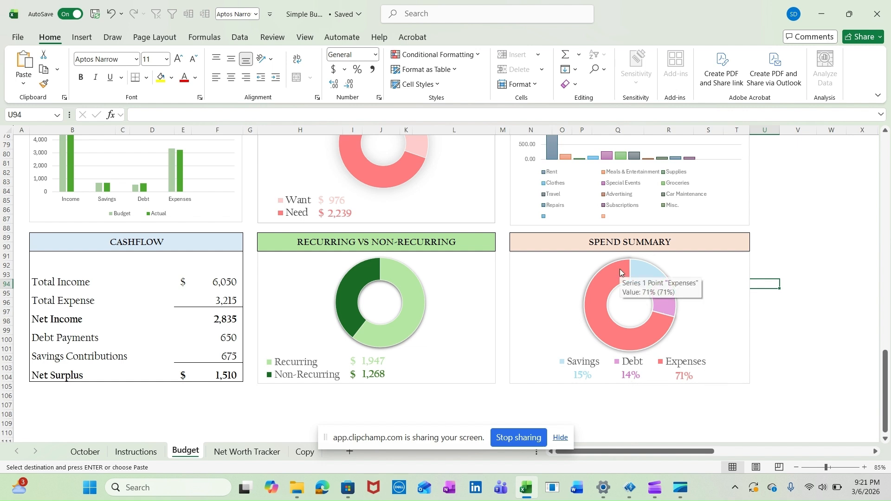
{"action": "left_click", "coordinate": [220, 375]}
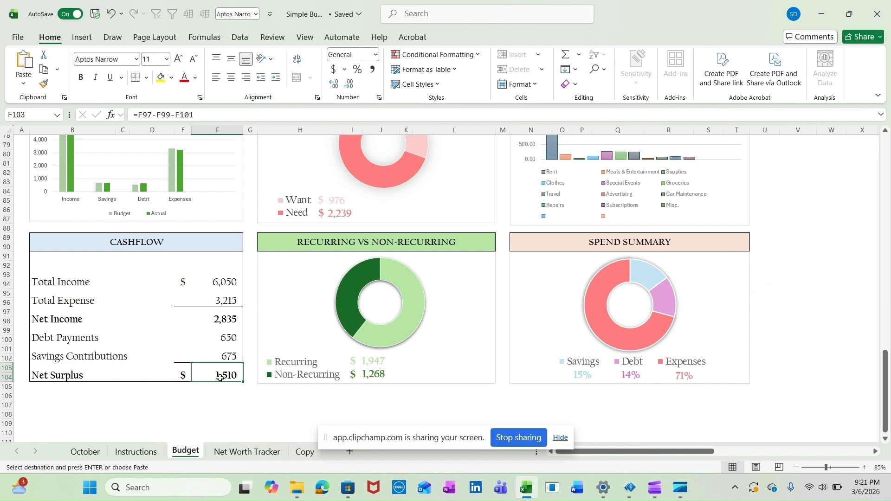
{"action": "left_click", "coordinate": [765, 284]}
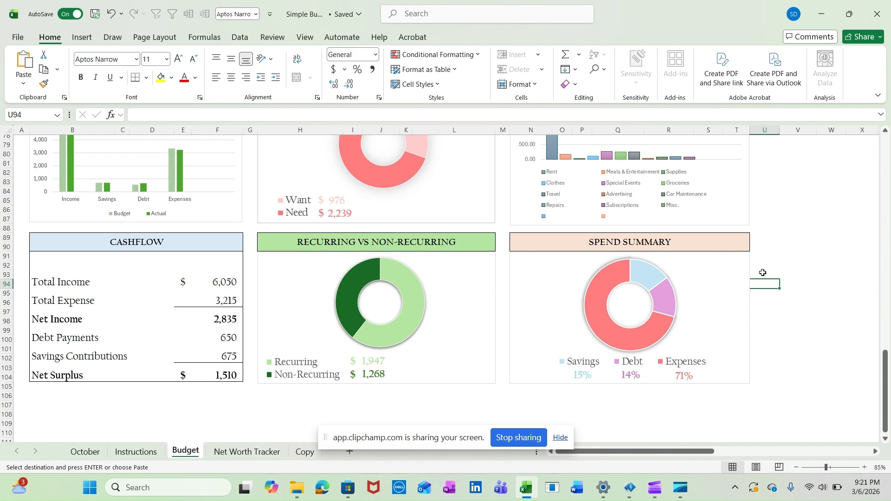
Rename the Budget sheet as September
{"action": "scroll", "coordinate": [762, 273], "scroll_direction": "up", "scroll_amount": 20}
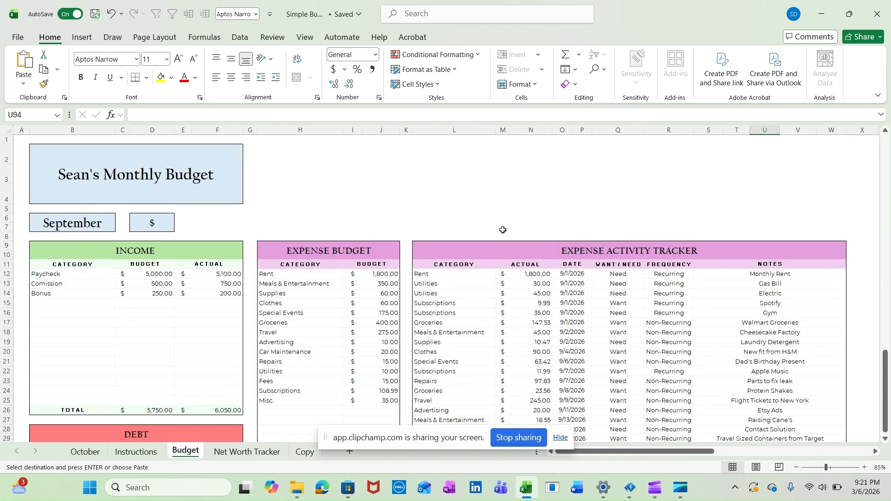
{"action": "left_click", "coordinate": [355, 218]}
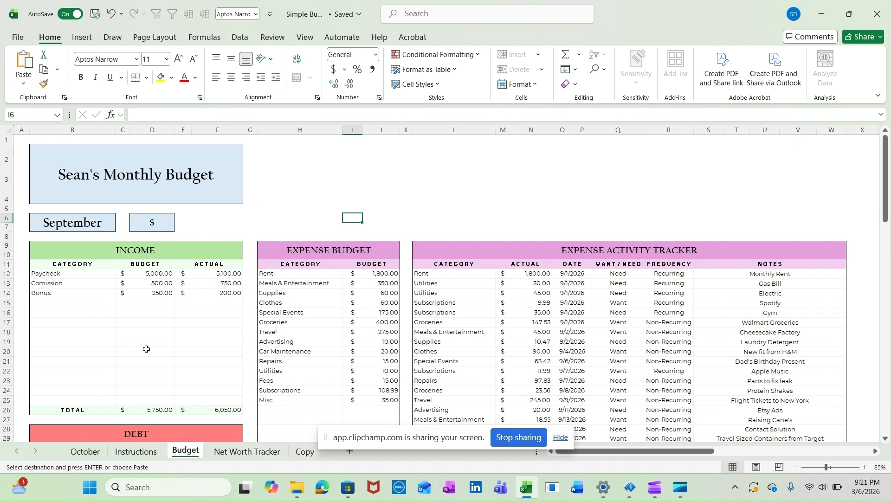
{"action": "left_click", "coordinate": [187, 459]}
{"action": "type", "text": "S"}
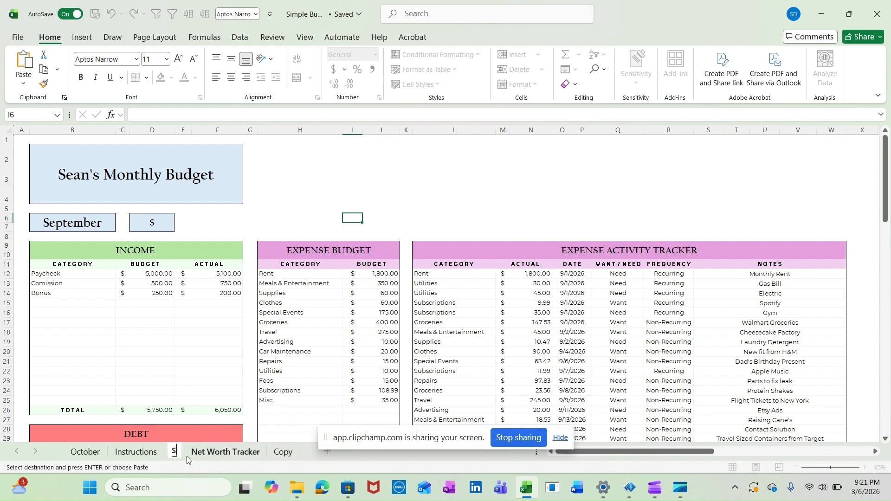
{"action": "type", "text": "eptember"}
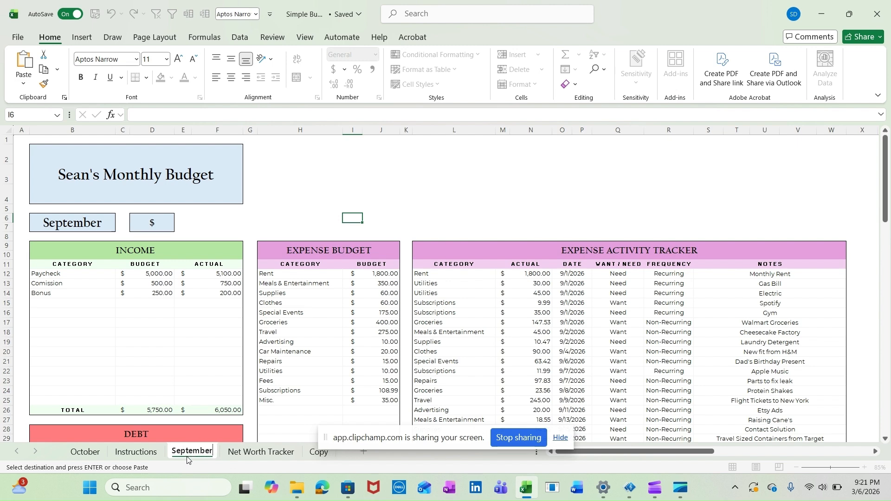
{"action": "left_click", "coordinate": [230, 457]}
{"action": "double_click", "coordinate": [200, 457]}
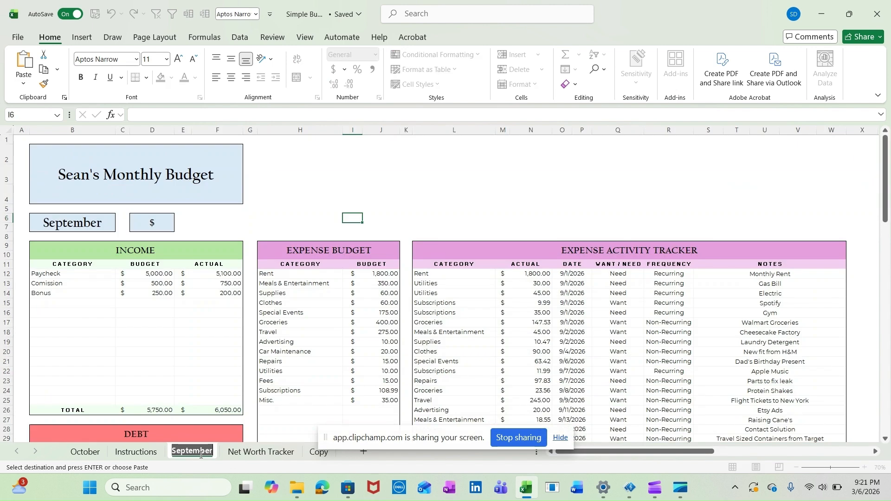
{"action": "left_click", "coordinate": [232, 452]}
{"action": "left_click", "coordinate": [198, 453]}
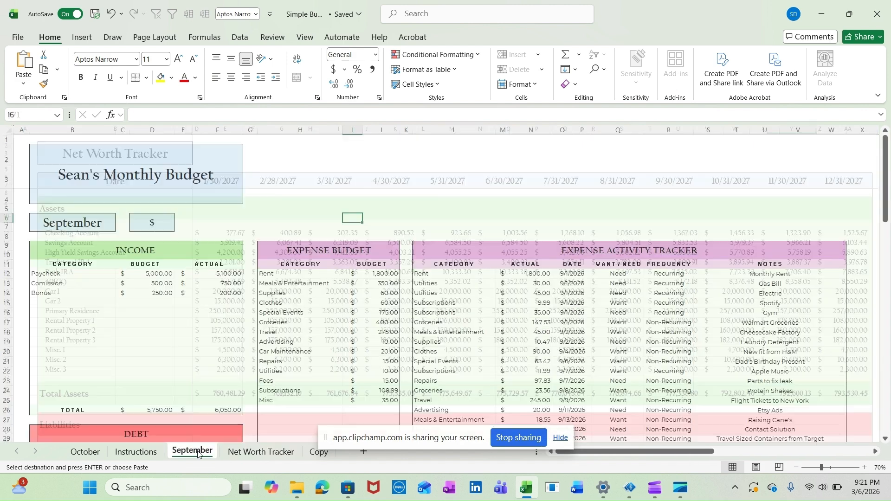
Create a copy of the September sheet in the same workbook and place it between September and Net Worth Tracker
{"action": "right_click", "coordinate": [198, 453]}
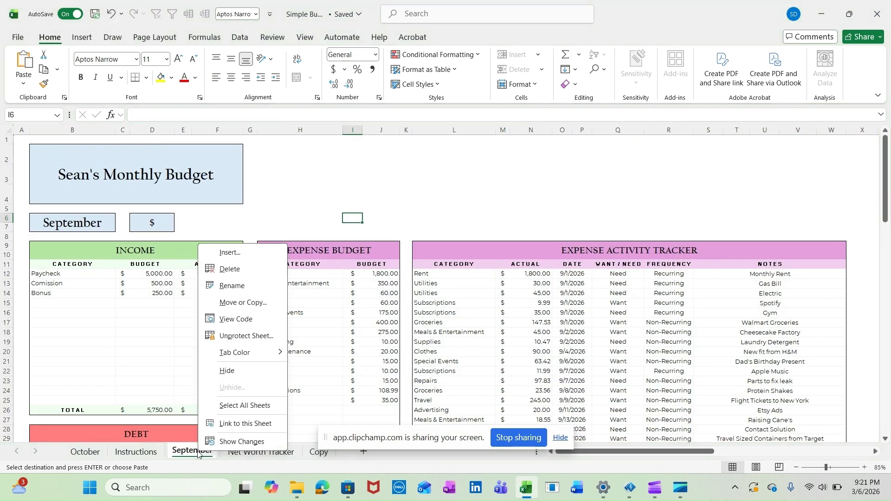
{"action": "left_click", "coordinate": [252, 304]}
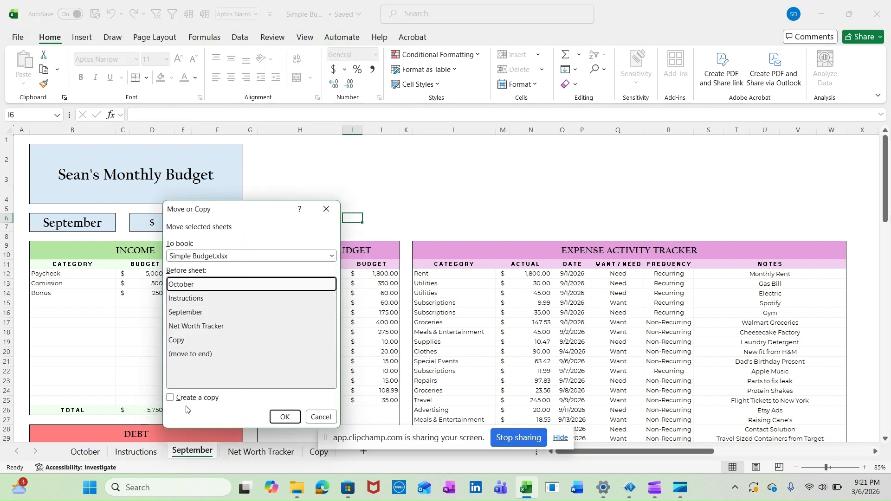
{"action": "left_click", "coordinate": [184, 399]}
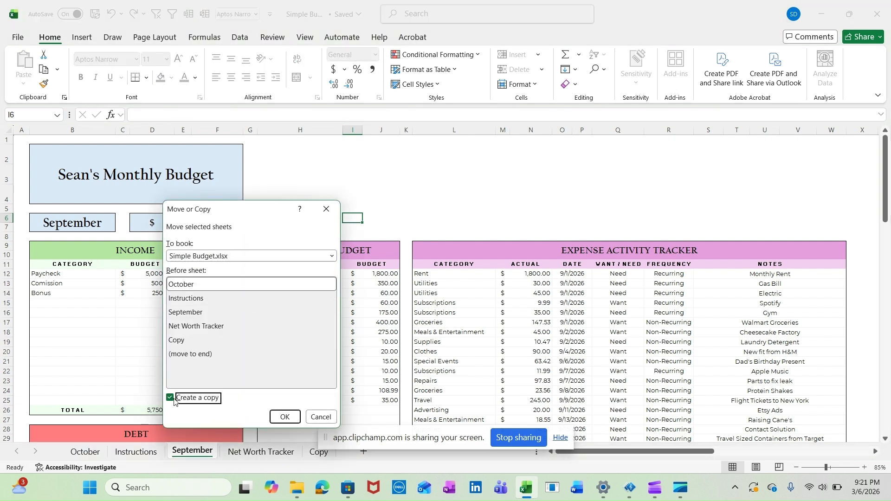
{"action": "left_click", "coordinate": [283, 417]}
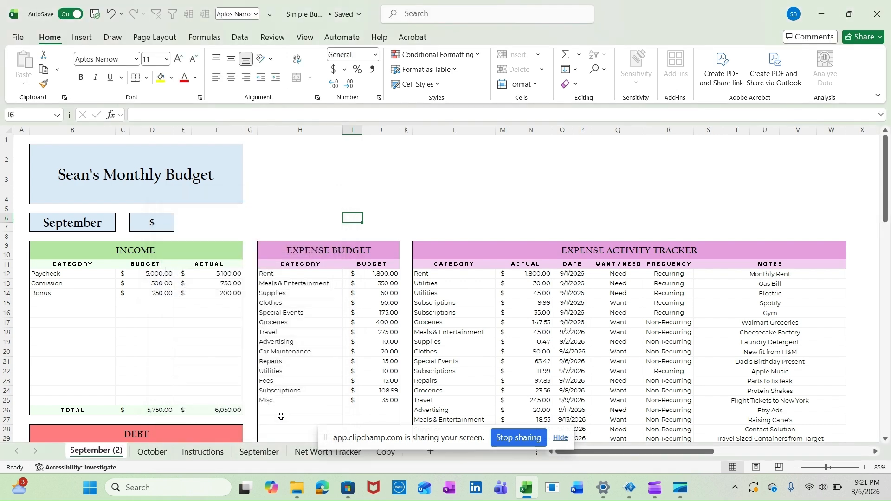
{"action": "left_click_drag", "start_coordinate": [246, 446], "coordinate": [292, 453]}
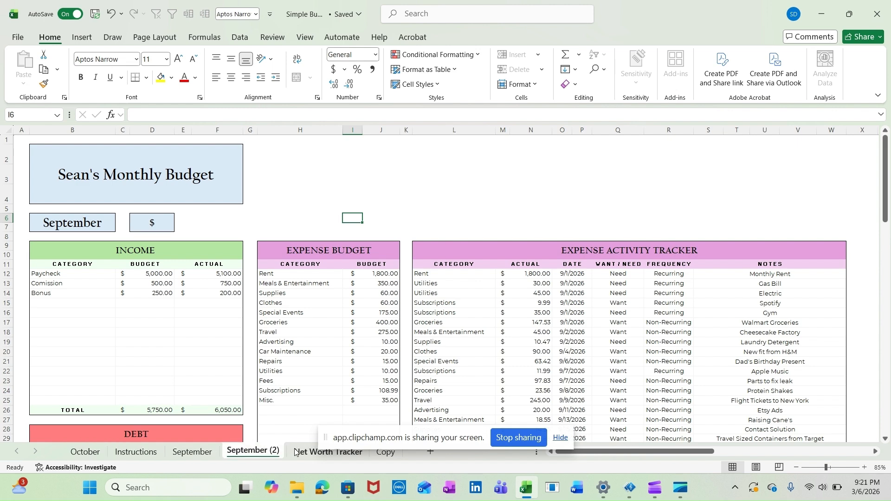
Delete the old October sheet from the workbook, accepting the permanent deletion
{"action": "left_click", "coordinate": [91, 454]}
{"action": "right_click", "coordinate": [92, 453]}
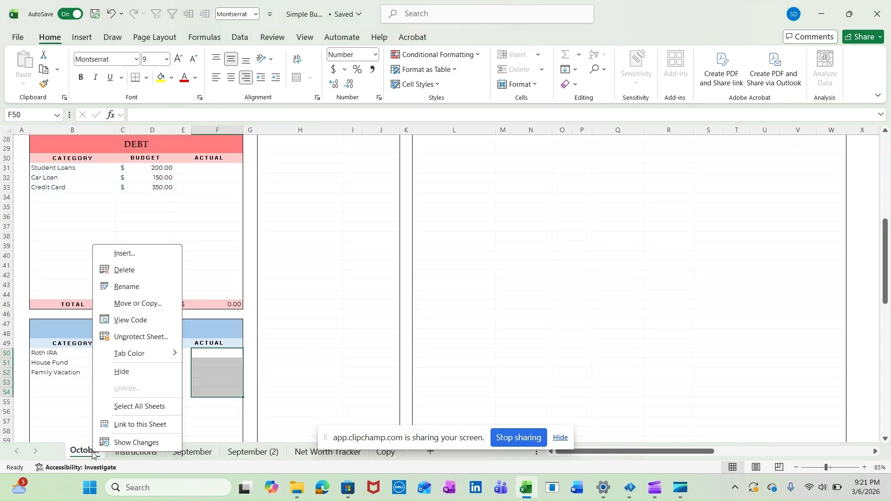
{"action": "left_click", "coordinate": [155, 271]}
{"action": "left_click", "coordinate": [465, 268]}
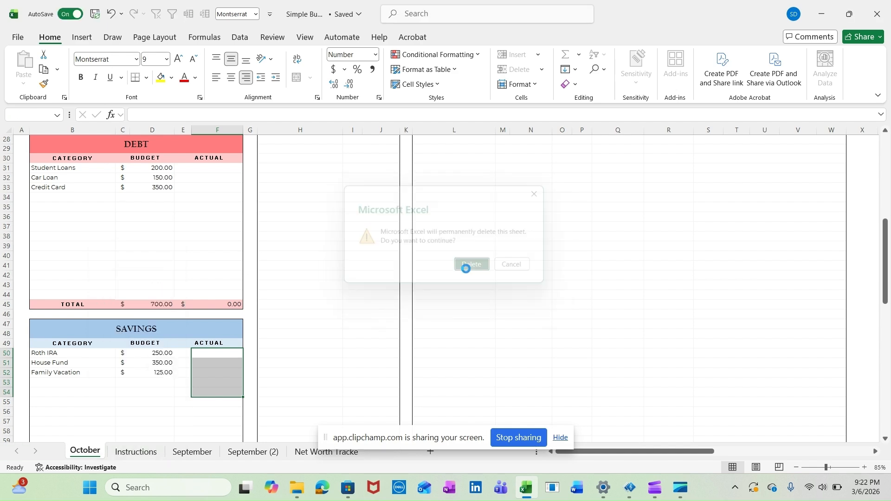
Rename the September (2) sheet as October and set its month cell B6 to October
{"action": "left_click", "coordinate": [221, 449]}
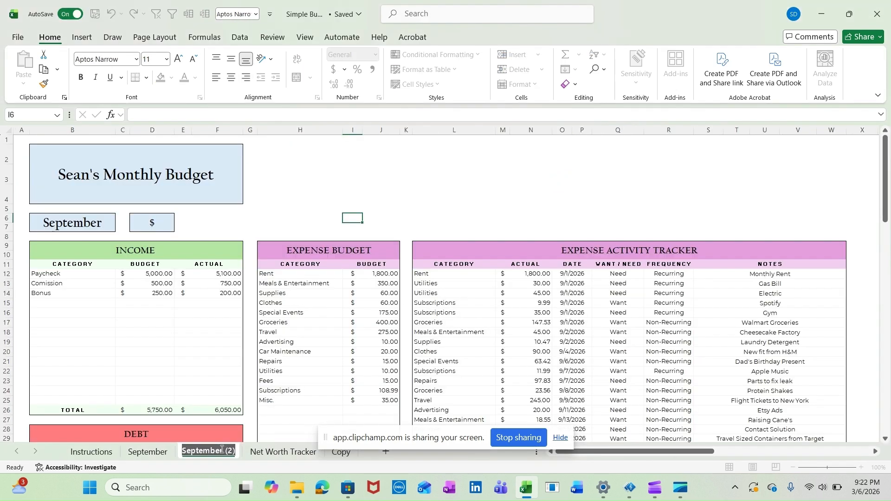
{"action": "type", "text": "October"}
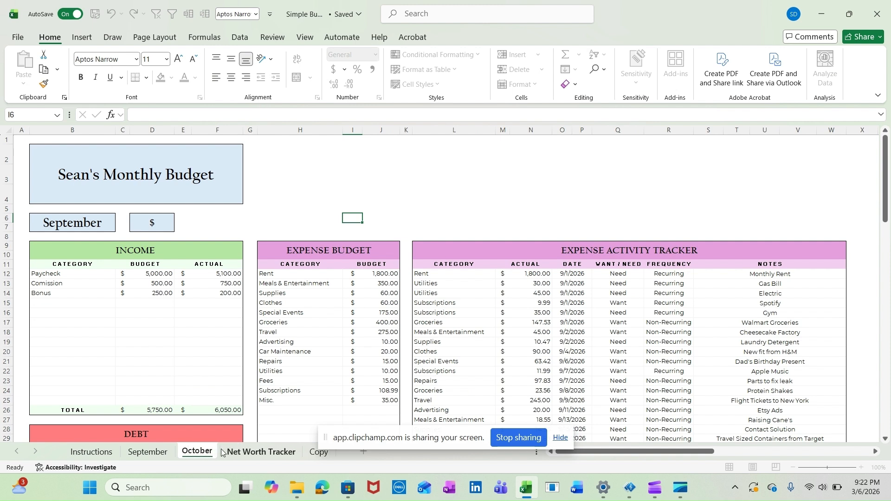
{"action": "left_click", "coordinate": [329, 175]}
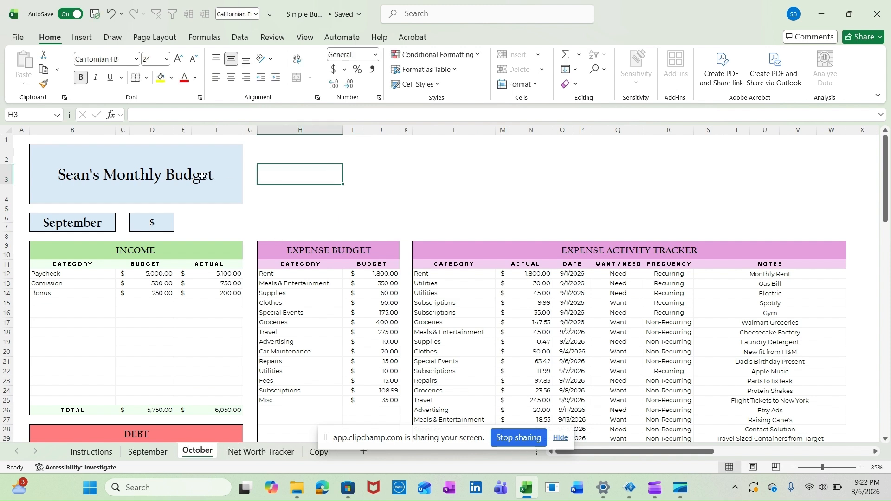
{"action": "left_click", "coordinate": [106, 221]}
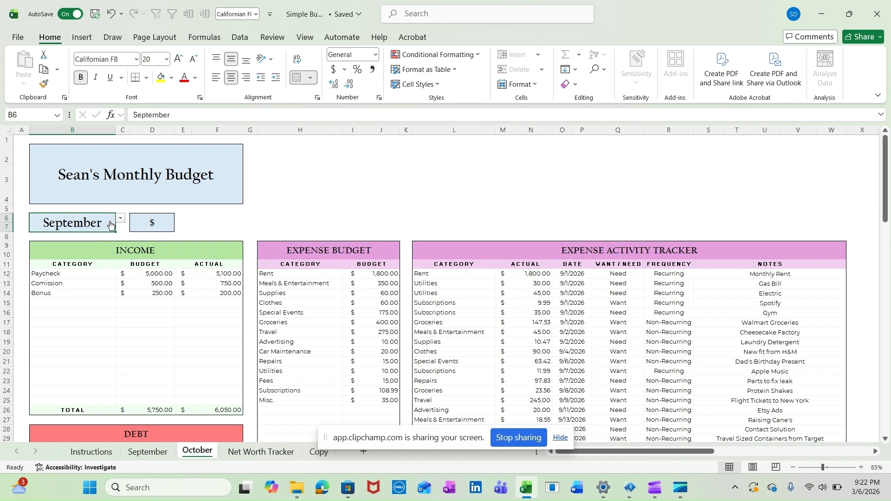
{"action": "left_click", "coordinate": [120, 217]}
{"action": "left_click", "coordinate": [60, 326]}
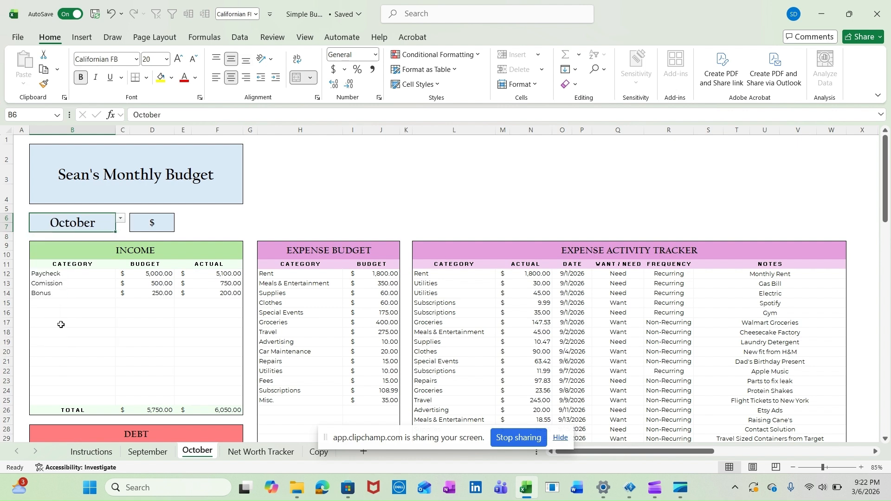
Clear the Income actuals in F12:F16 and the Expense Activity Tracker's categories, actuals, dates, want/need, frequency and notes on the October sheet
{"action": "left_click_drag", "start_coordinate": [208, 275], "coordinate": [214, 314]}
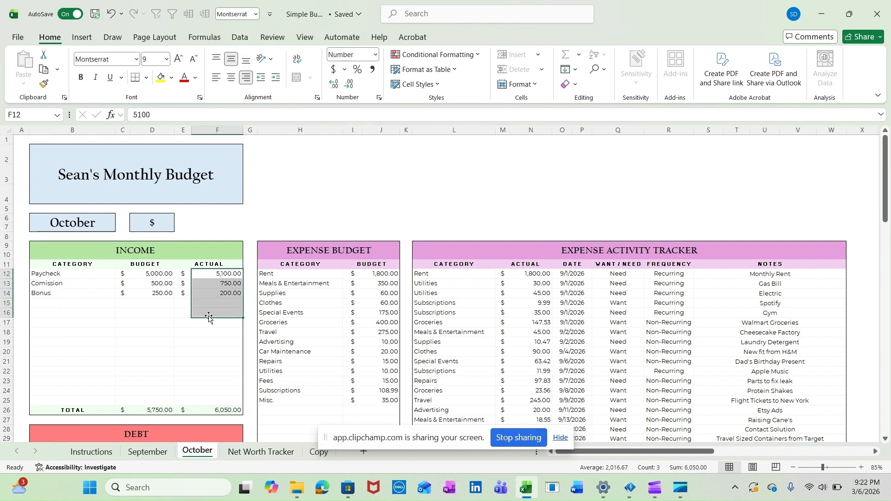
{"action": "key", "text": "Delete"}
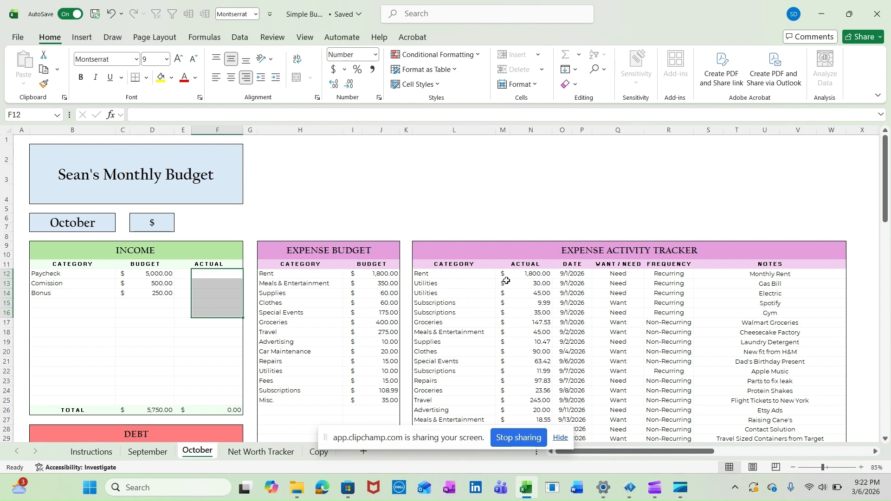
{"action": "left_click_drag", "start_coordinate": [454, 275], "coordinate": [443, 254]}
{"action": "key", "text": "Delete"}
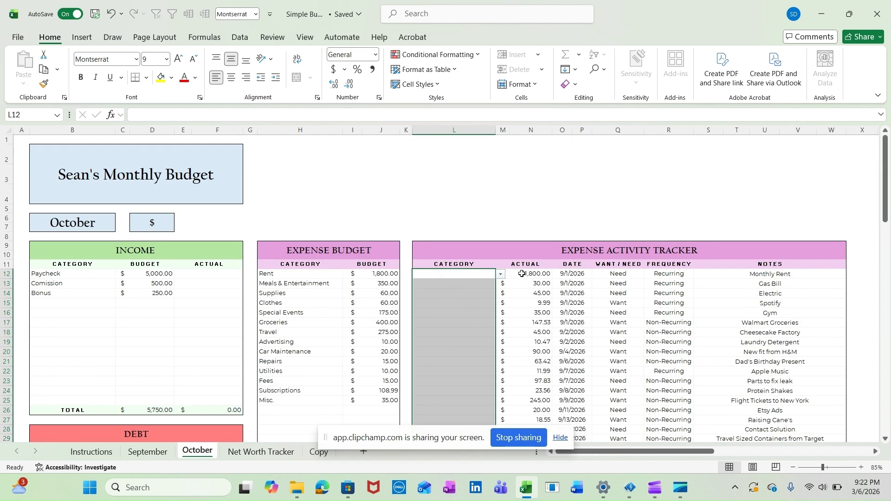
{"action": "left_click_drag", "start_coordinate": [537, 274], "coordinate": [782, 350]}
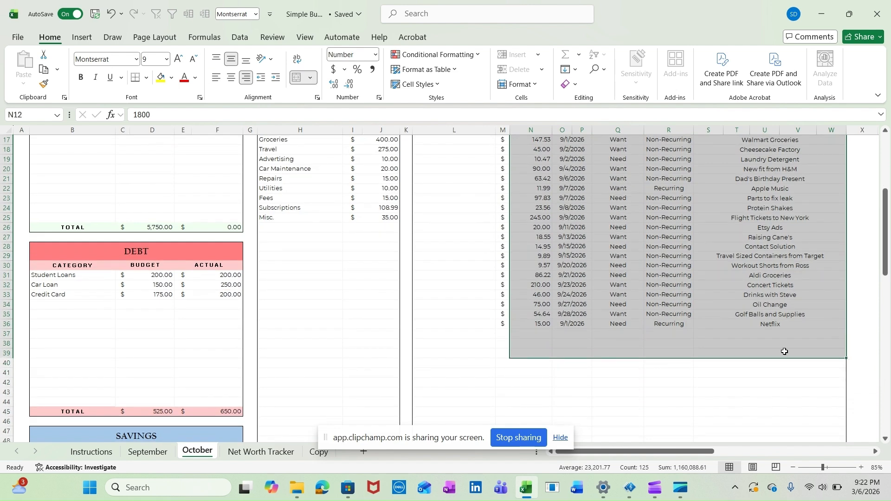
{"action": "key", "text": "Delete"}
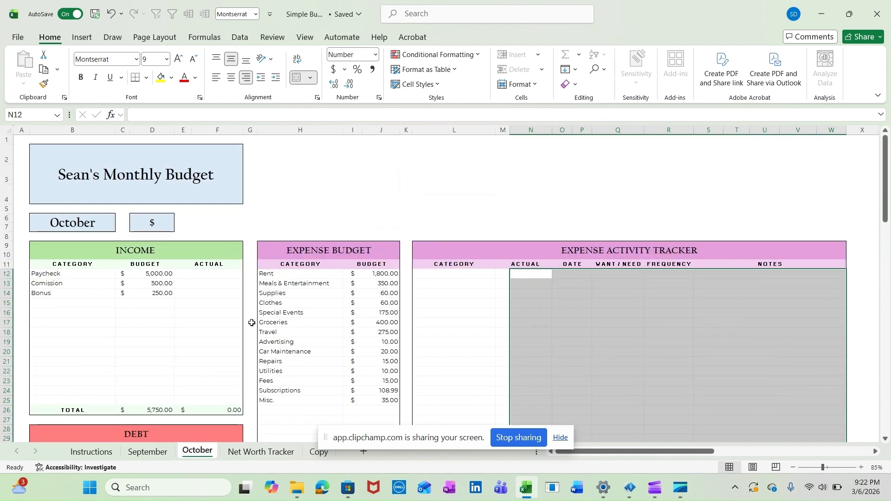
{"action": "scroll", "coordinate": [202, 324], "scroll_direction": "down", "scroll_amount": 3}
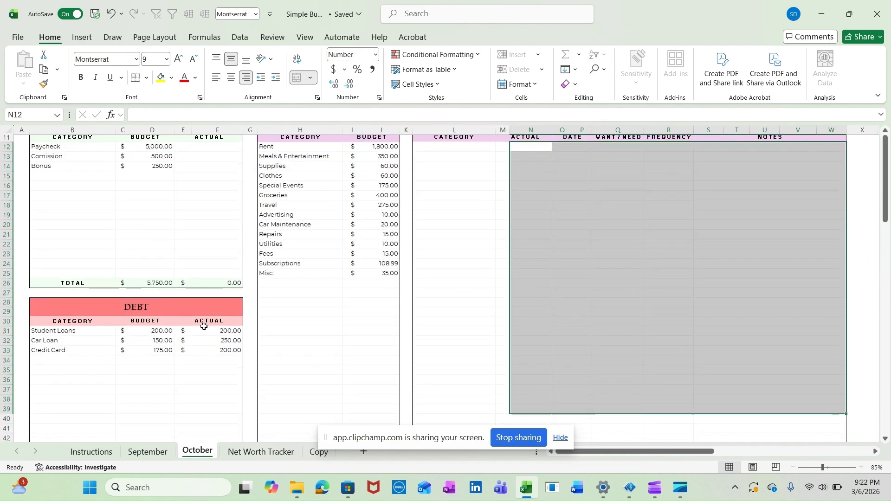
{"action": "left_click", "coordinate": [352, 274]}
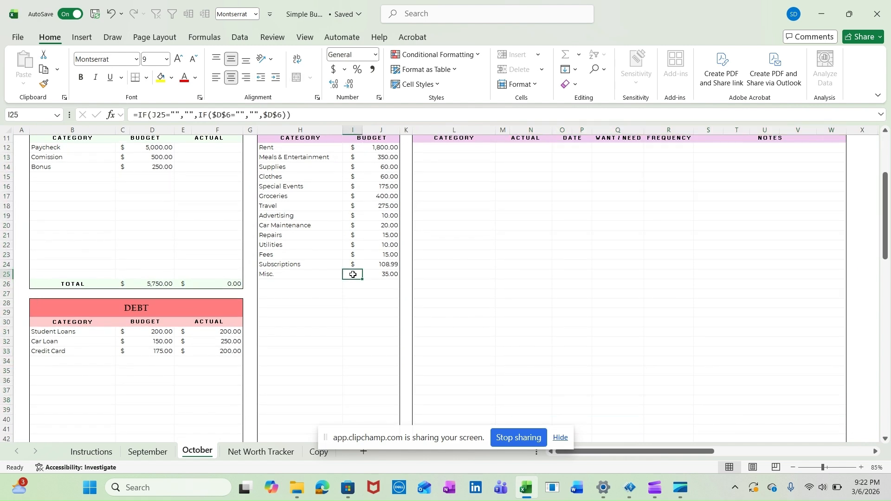
{"action": "double_click", "coordinate": [352, 274]}
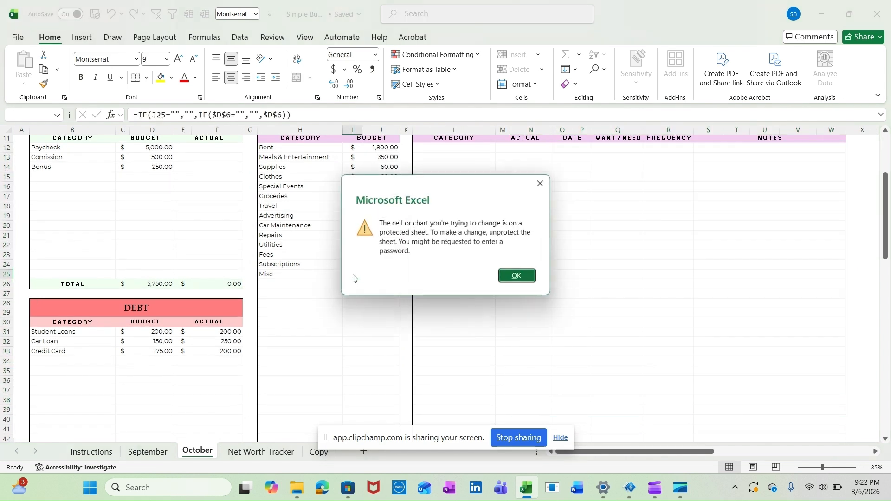
{"action": "left_click", "coordinate": [514, 277]}
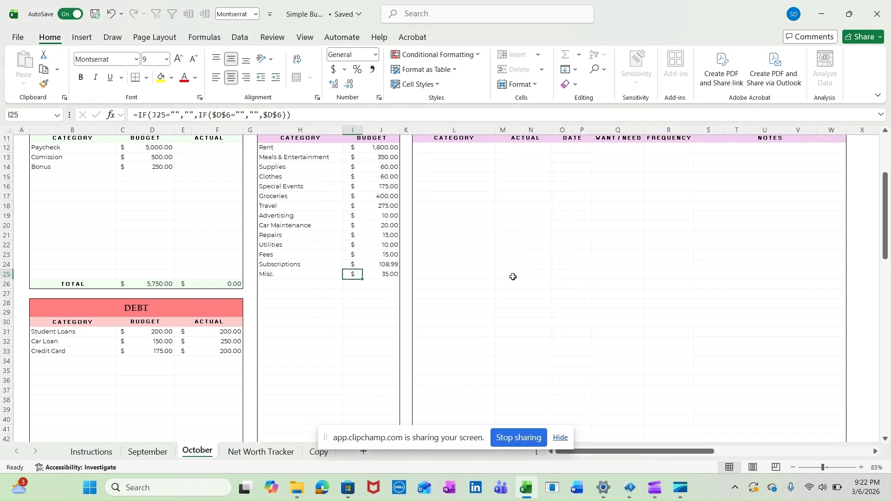
Clear the Debt actuals from F31 down and the Savings actuals in F50:F55 on the October sheet
{"action": "scroll", "coordinate": [311, 300], "scroll_direction": "down", "scroll_amount": 3}
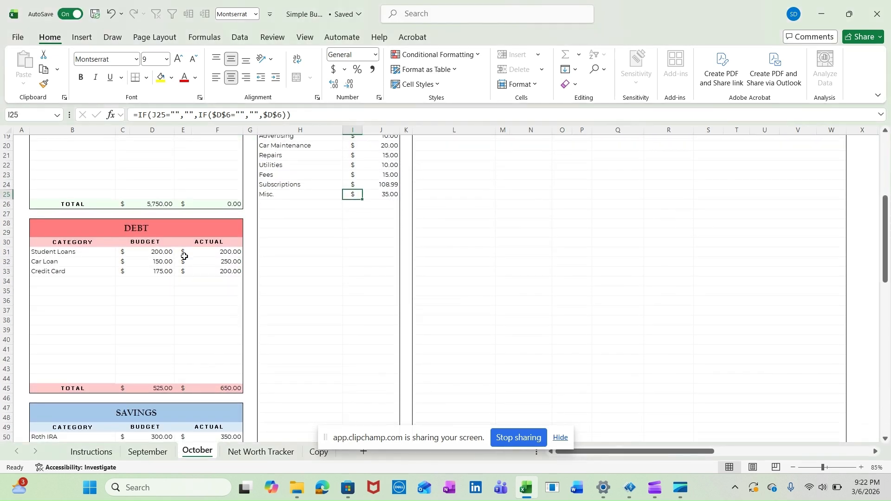
{"action": "left_click_drag", "start_coordinate": [216, 251], "coordinate": [218, 335]}
{"action": "key", "text": "Delete"}
{"action": "scroll", "coordinate": [216, 288], "scroll_direction": "down", "scroll_amount": 5}
{"action": "key", "text": "Delete"}
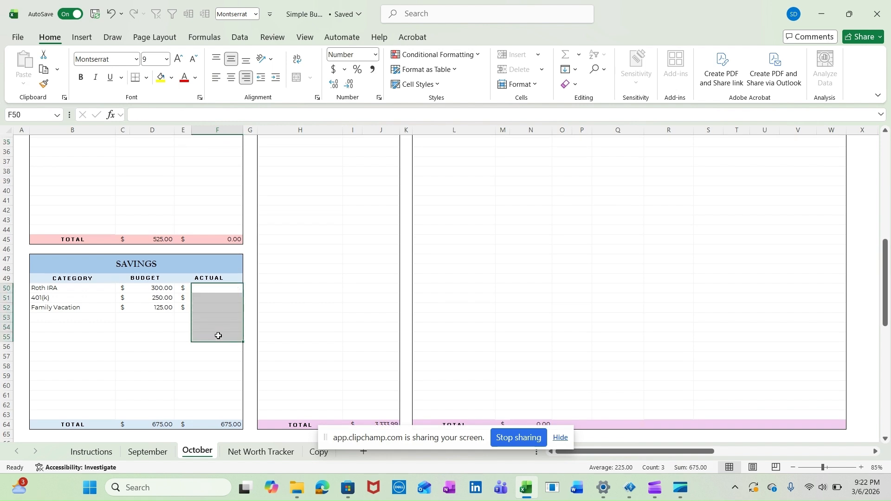
Check the October sheet's Dashboard Summary and select the Expense Activity Tracker range L12:W24
{"action": "left_click", "coordinate": [379, 298]}
{"action": "scroll", "coordinate": [382, 302], "scroll_direction": "down", "scroll_amount": 6}
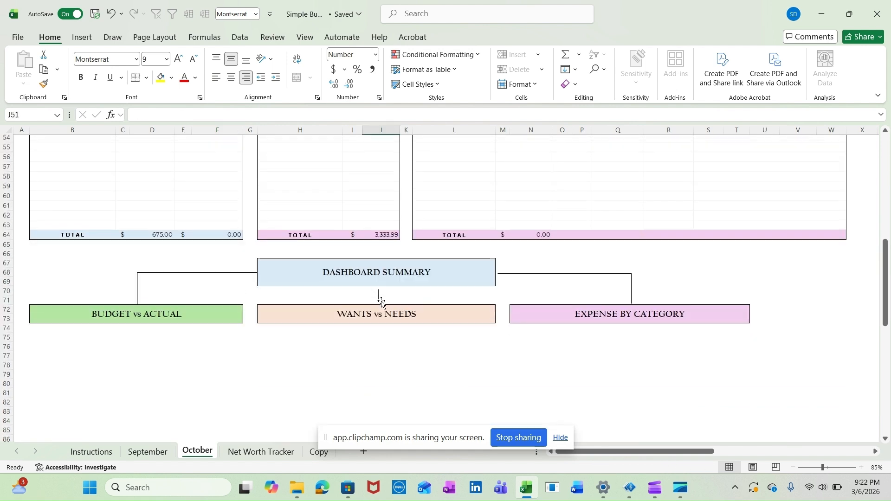
{"action": "scroll", "coordinate": [570, 240], "scroll_direction": "up", "scroll_amount": 16}
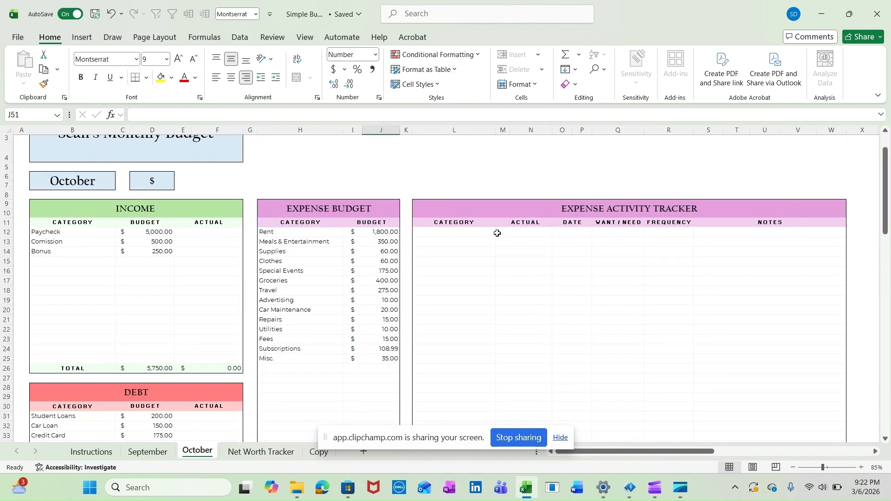
{"action": "left_click", "coordinate": [477, 234]}
{"action": "left_click", "coordinate": [815, 348], "text": "shift"}
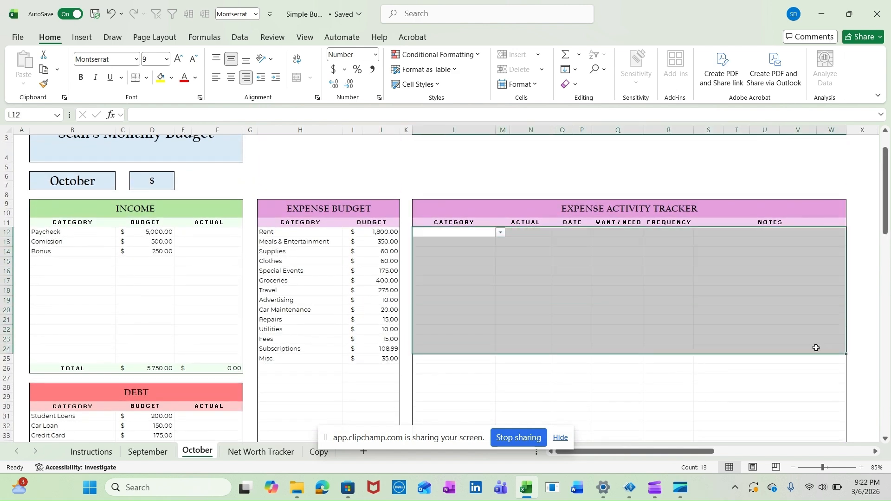
Review the October sheet's Income, Debt, Savings and Expense Activity Tracker sections for leftover entries
{"action": "left_click_drag", "start_coordinate": [215, 234], "coordinate": [216, 411]}
{"action": "scroll", "coordinate": [218, 292], "scroll_direction": "down", "scroll_amount": 4}
{"action": "left_click", "coordinate": [217, 293]}
{"action": "scroll", "coordinate": [211, 367], "scroll_direction": "down", "scroll_amount": 4}
{"action": "left_click", "coordinate": [493, 222]}
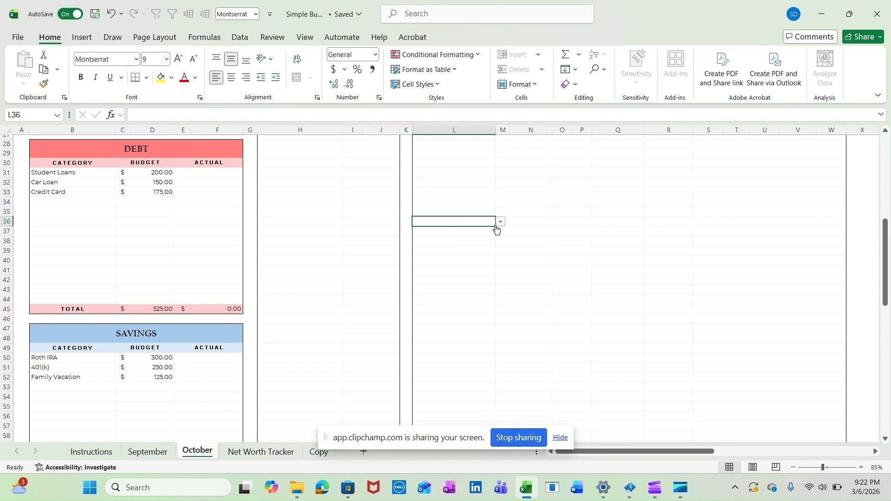
{"action": "scroll", "coordinate": [616, 224], "scroll_direction": "up", "scroll_amount": 9}
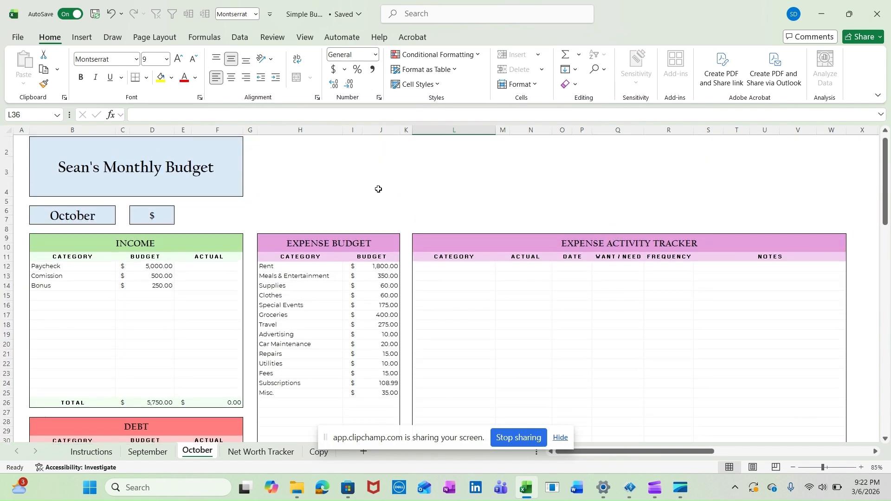
{"action": "left_click", "coordinate": [379, 189]}
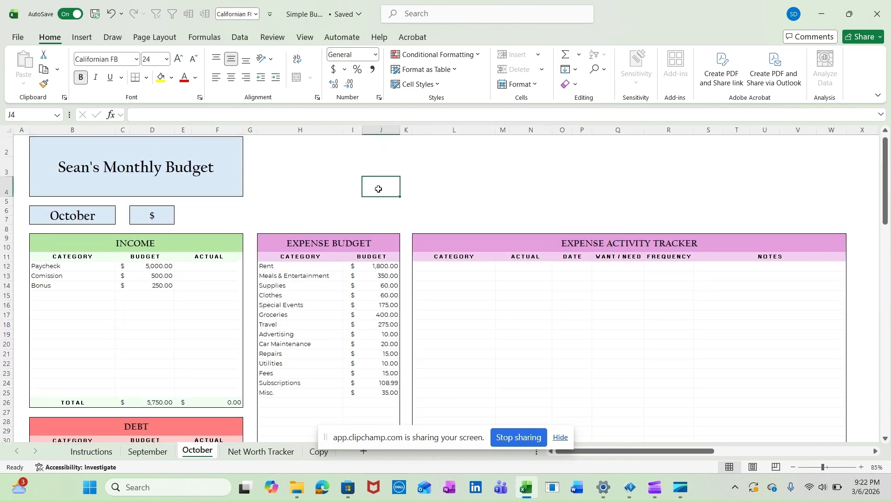
Set the first date on the Net Worth Tracker sheet to 1/1/2027
{"action": "left_click", "coordinate": [253, 452]}
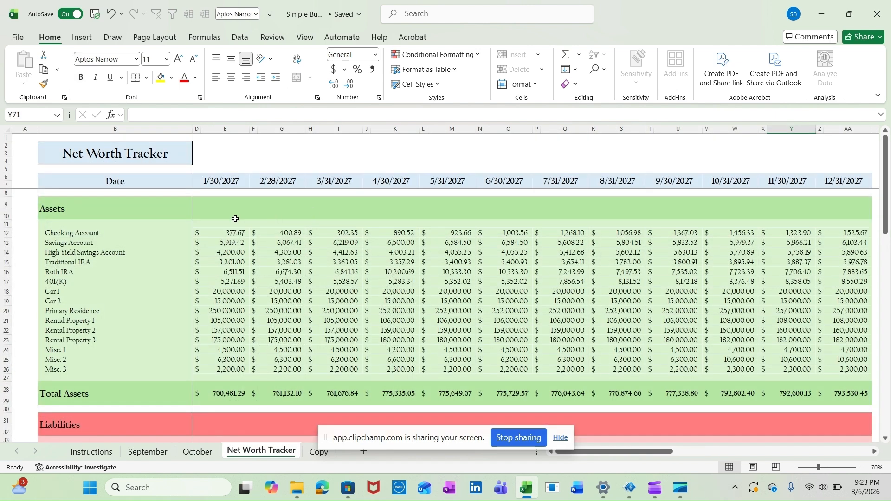
{"action": "left_click", "coordinate": [221, 184]}
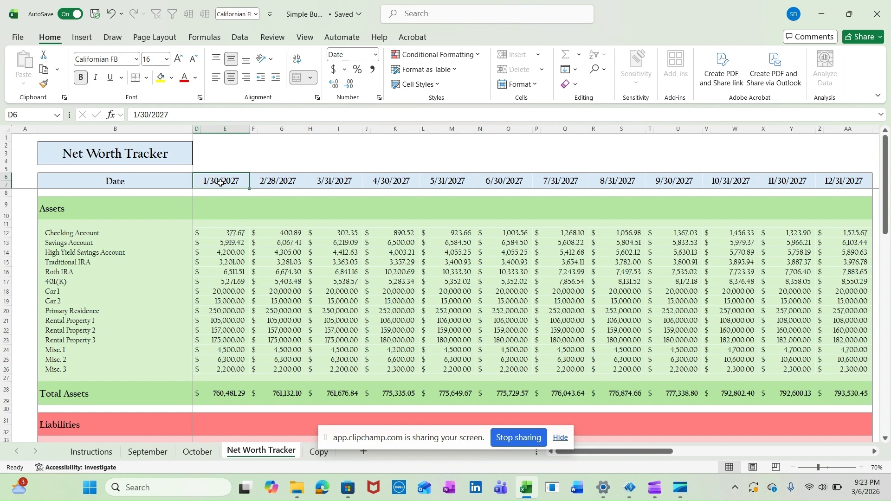
{"action": "type", "text": "1/1/"}
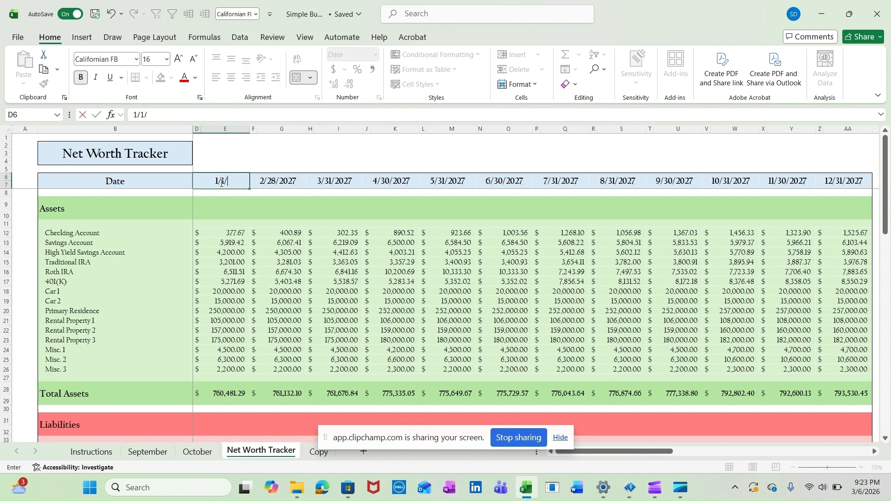
{"action": "type", "text": "2027"}
{"action": "key", "text": "Return"}
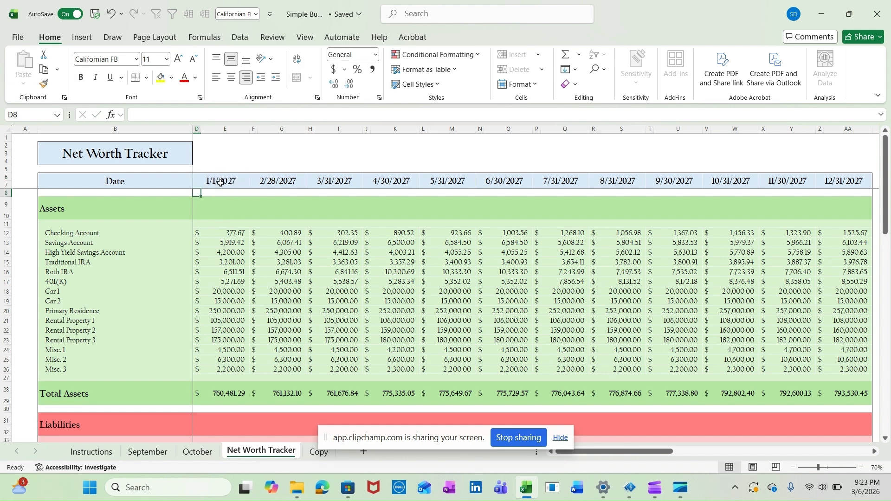
Clear the asset values in E12:E26 of the tracker's 1/1/2027 column
{"action": "left_click", "coordinate": [227, 234]}
{"action": "left_click_drag", "start_coordinate": [229, 316], "coordinate": [227, 368]}
{"action": "key", "text": "Delete"}
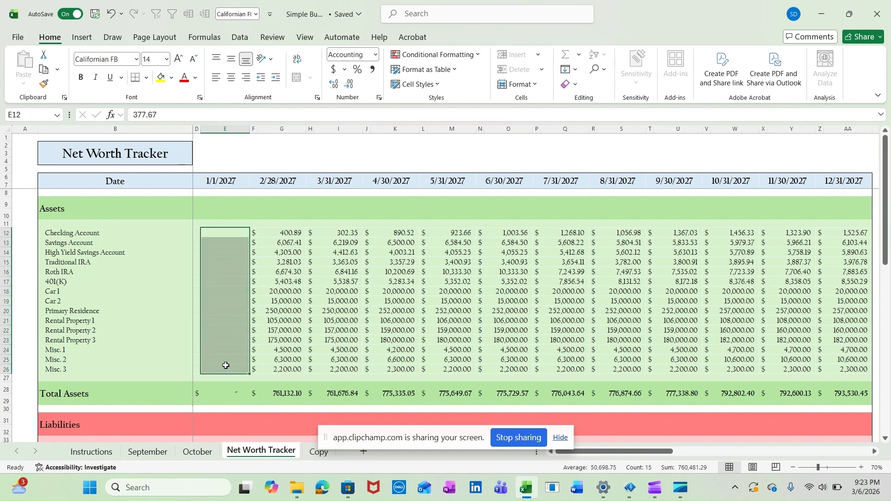
Enter 2000 for Checking Account and 500 for Savings Account in the 1/1/2027 column
{"action": "left_click", "coordinate": [235, 230]}
{"action": "type", "text": "2000"}
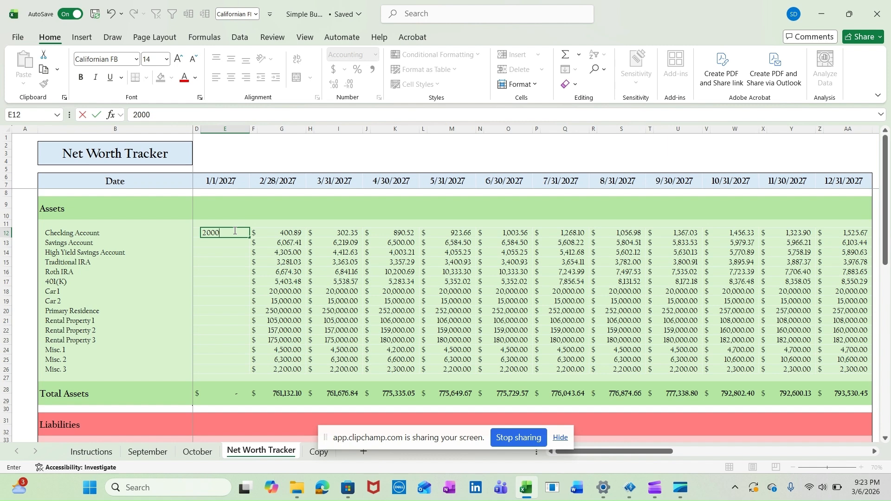
{"action": "key", "text": "Return"}
{"action": "type", "text": "500"}
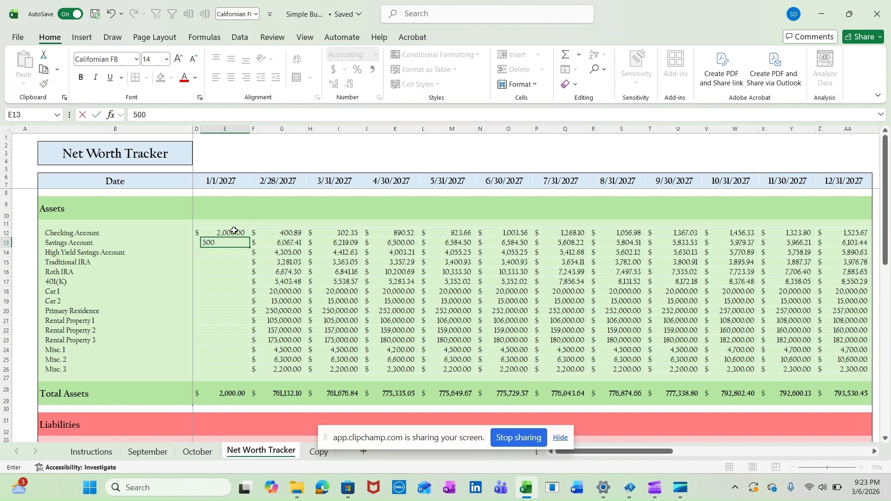
{"action": "key", "text": "Return"}
Rename the Savings Account asset category in B13 as HSA
{"action": "key", "text": "Up"}
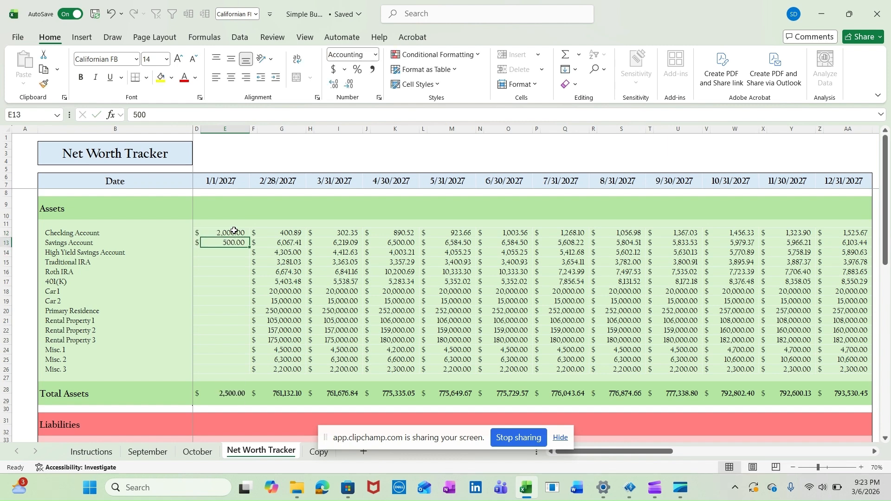
{"action": "key", "text": "Left"}
{"action": "key", "text": "Left"}
{"action": "key", "text": "Left"}
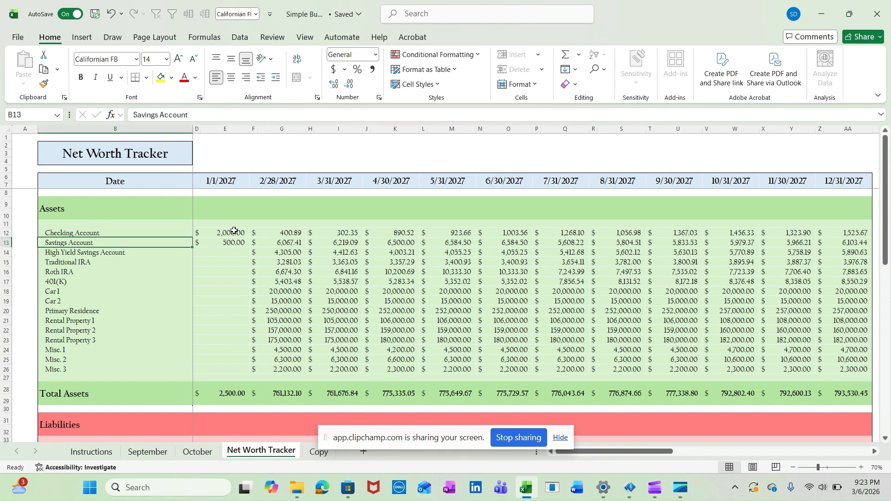
{"action": "type", "text": "HAS"}
{"action": "key", "text": "Return"}
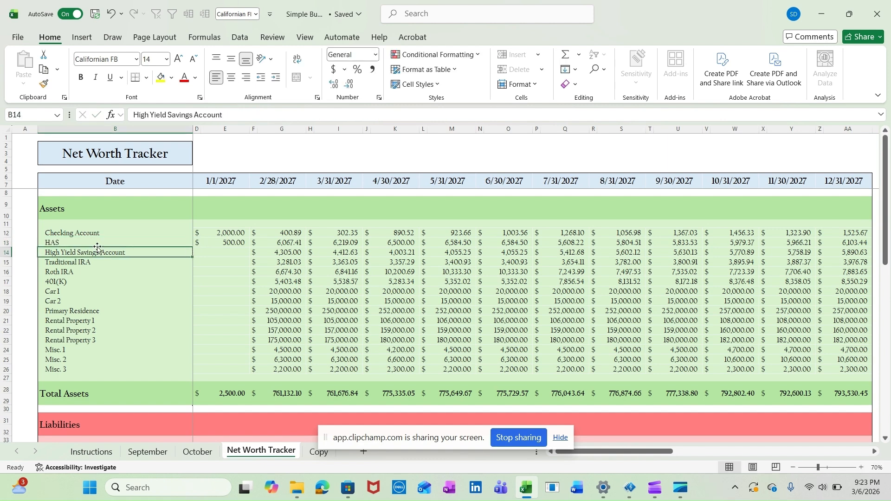
{"action": "left_click", "coordinate": [60, 241]}
{"action": "type", "text": "HSA"}
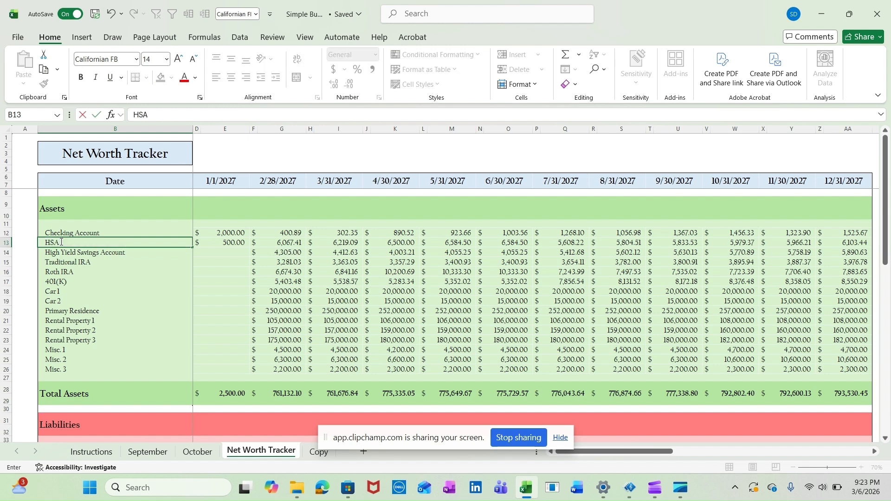
{"action": "key", "text": "Return"}
{"action": "left_click", "coordinate": [78, 240]}
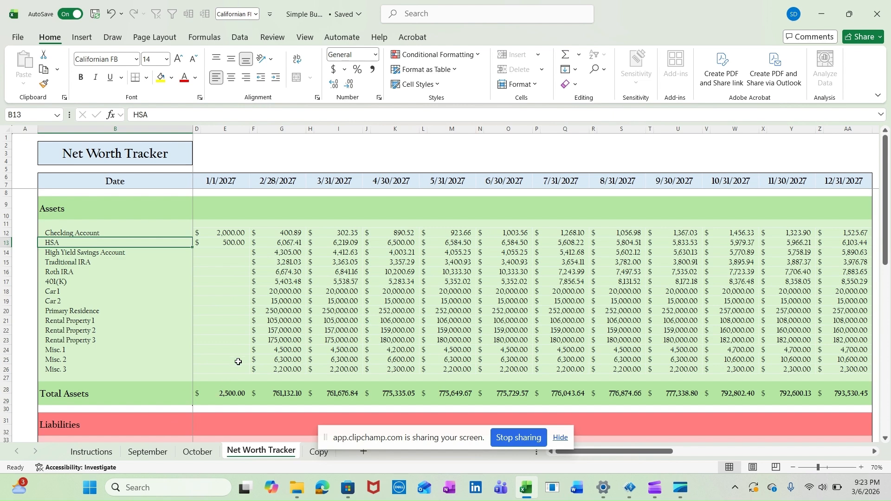
Clear the liability values in E34:E49 of the tracker's 1/1/2027 column
{"action": "scroll", "coordinate": [238, 361], "scroll_direction": "down", "scroll_amount": 7}
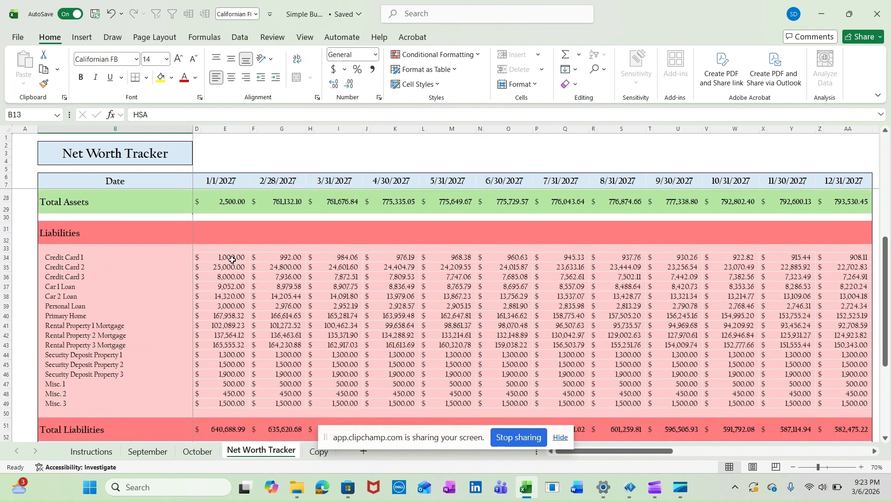
{"action": "left_click_drag", "start_coordinate": [230, 257], "coordinate": [231, 267]}
{"action": "left_click_drag", "start_coordinate": [233, 358], "coordinate": [232, 402]}
{"action": "key", "text": "Delete"}
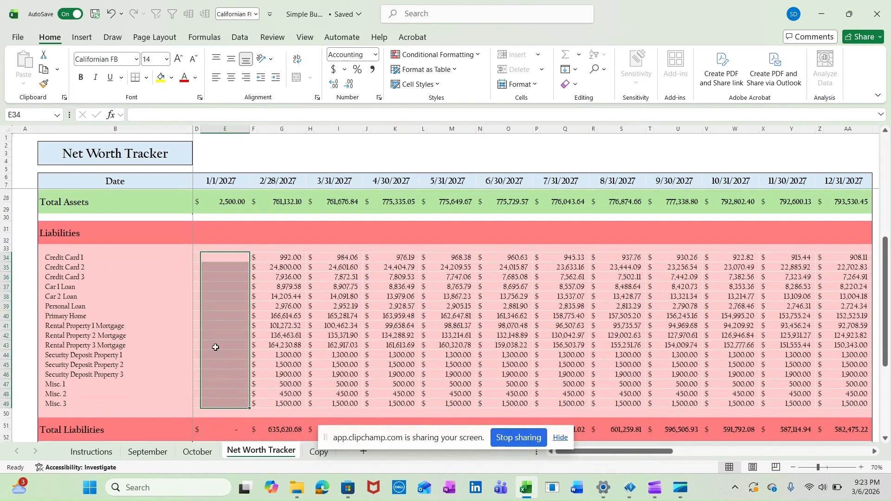
Enter 8000 for Credit Card 1 and 5000 for Car 1 Loan in the 1/1/2027 liabilities
{"action": "left_click", "coordinate": [232, 257]}
{"action": "type", "text": "8000"}
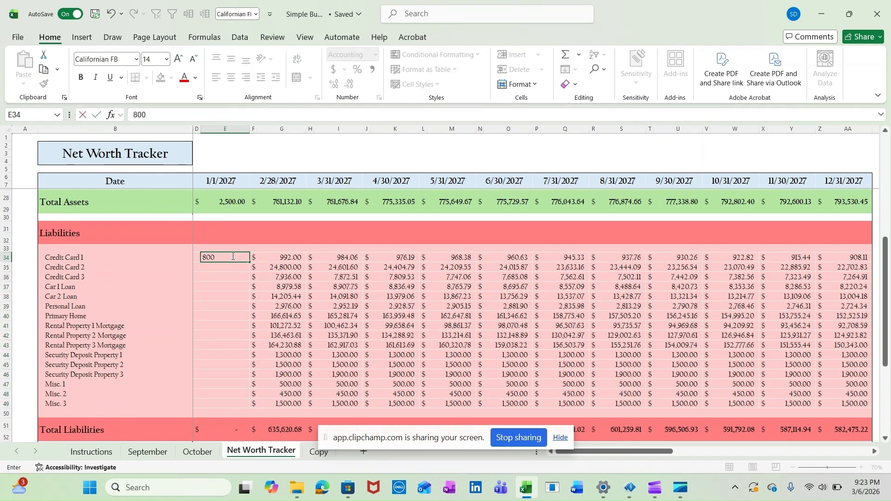
{"action": "key", "text": "Return"}
{"action": "key", "text": "Return"}
{"action": "key", "text": "Return"}
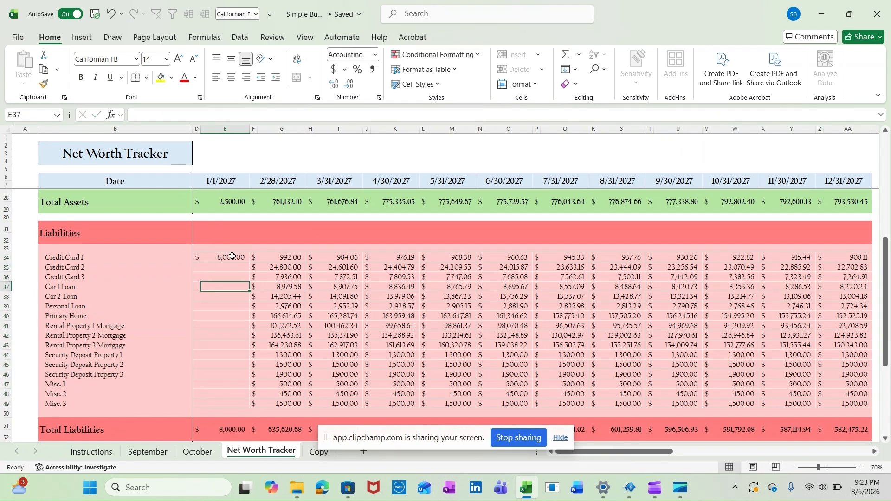
{"action": "type", "text": "5,00"}
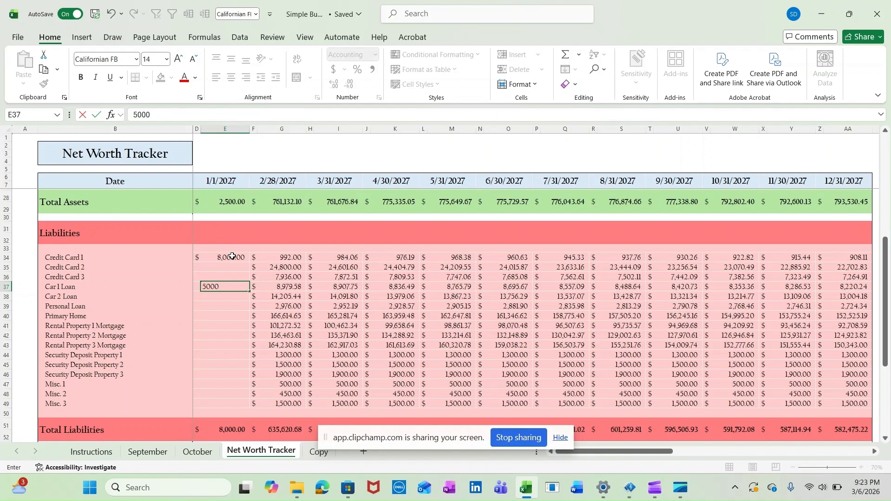
{"action": "type", "text": "0"}
{"action": "key", "text": "Return"}
Check the 1/1/2027 column's Total Assets, Total Liabilities and Net Worth, and the Dashboard Summary charts
{"action": "scroll", "coordinate": [263, 350], "scroll_direction": "down", "scroll_amount": 2}
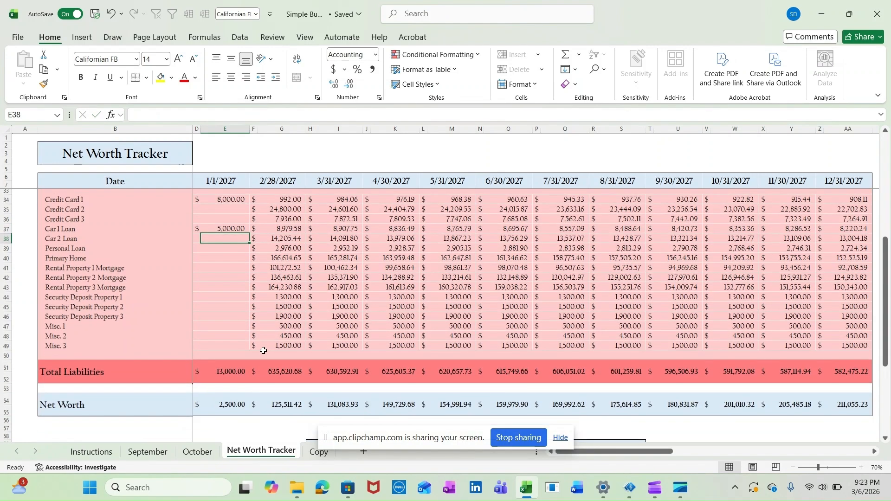
{"action": "scroll", "coordinate": [258, 348], "scroll_direction": "up", "scroll_amount": 3}
{"action": "left_click", "coordinate": [236, 239]}
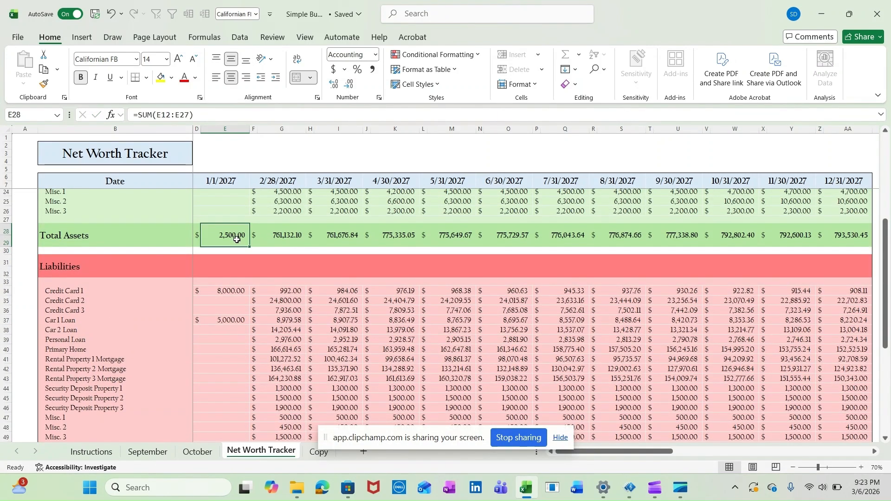
{"action": "scroll", "coordinate": [235, 240], "scroll_direction": "down", "scroll_amount": 6}
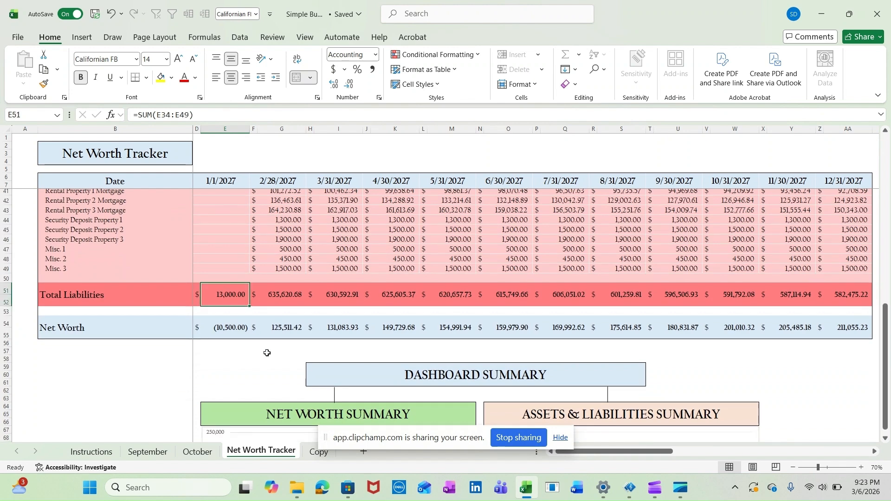
{"action": "left_click", "coordinate": [228, 328]}
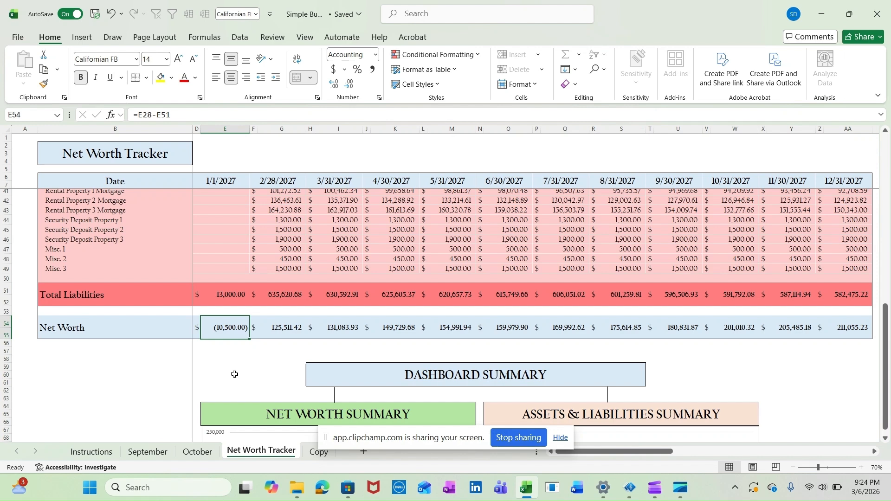
{"action": "scroll", "coordinate": [234, 371], "scroll_direction": "down", "scroll_amount": 6}
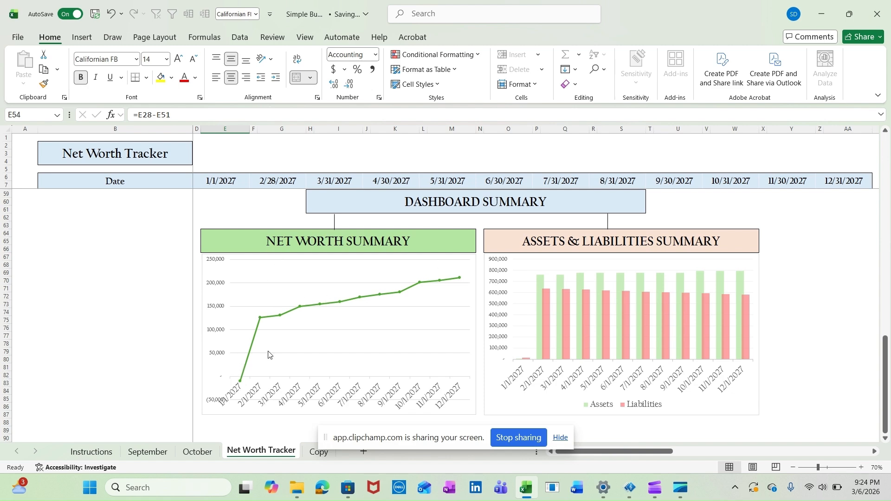
{"action": "scroll", "coordinate": [337, 273], "scroll_direction": "up", "scroll_amount": 6}
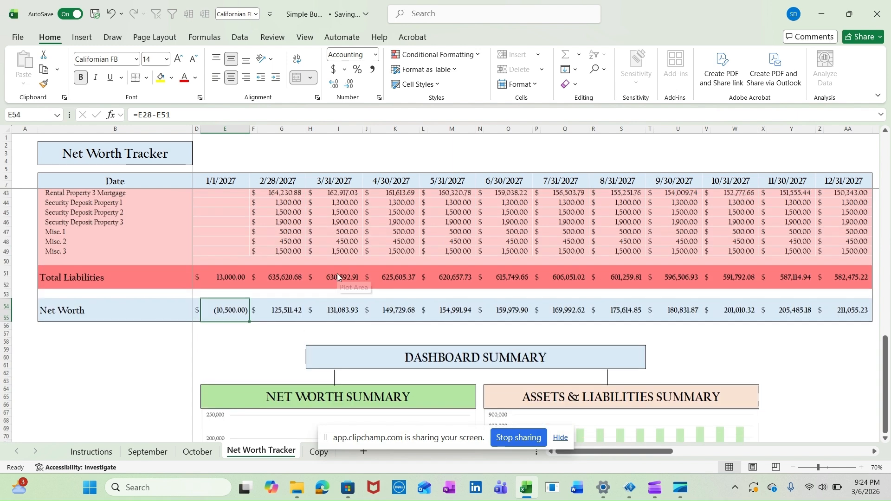
Undo the sample liability and asset entries, the HSA rename and the clearing of the 1/1/2027 column's values
{"action": "key", "text": "ctrl+z"}
{"action": "key", "text": "ctrl+z"}
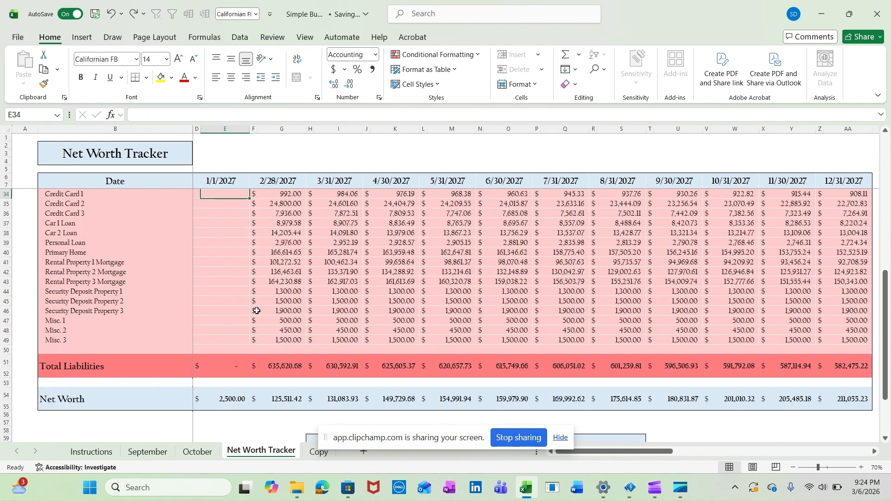
{"action": "key", "text": "ctrl+z"}
{"action": "key", "text": "ctrl+z"}
{"action": "key", "text": "ctrl+z"}
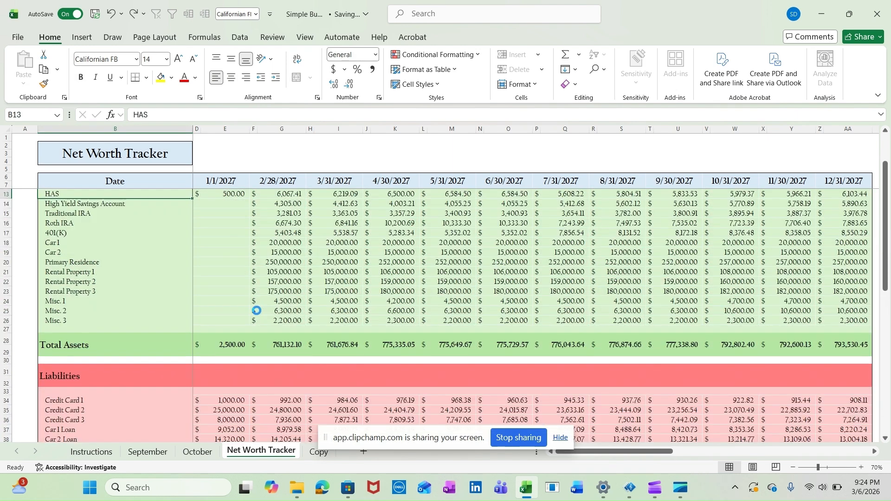
{"action": "key", "text": "ctrl+z"}
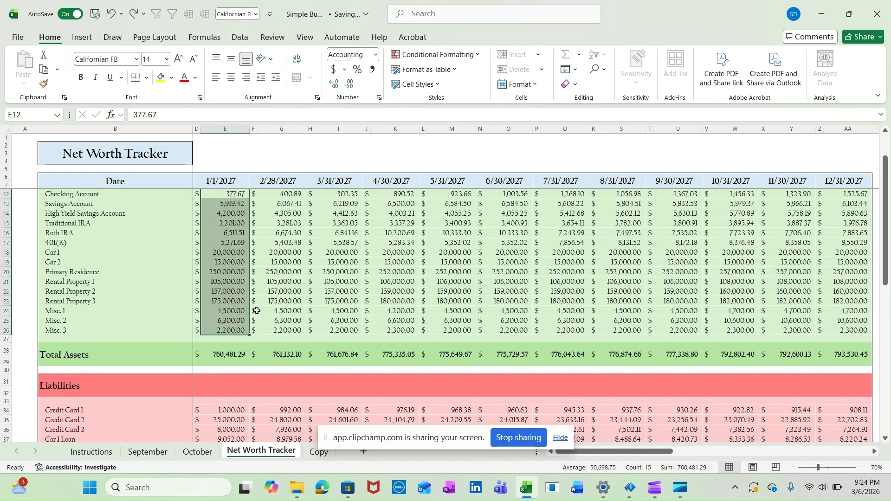
Examine the Net Worth Summary and Assets & Liabilities Summary charts on the Net Worth Tracker sheet
{"action": "scroll", "coordinate": [256, 310], "scroll_direction": "down", "scroll_amount": 8}
{"action": "scroll", "coordinate": [257, 310], "scroll_direction": "down", "scroll_amount": 8}
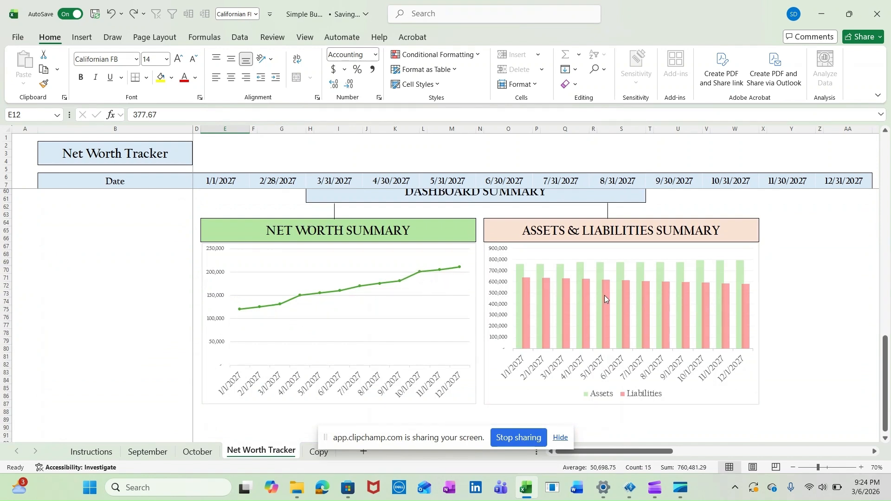
{"action": "left_click", "coordinate": [800, 255]}
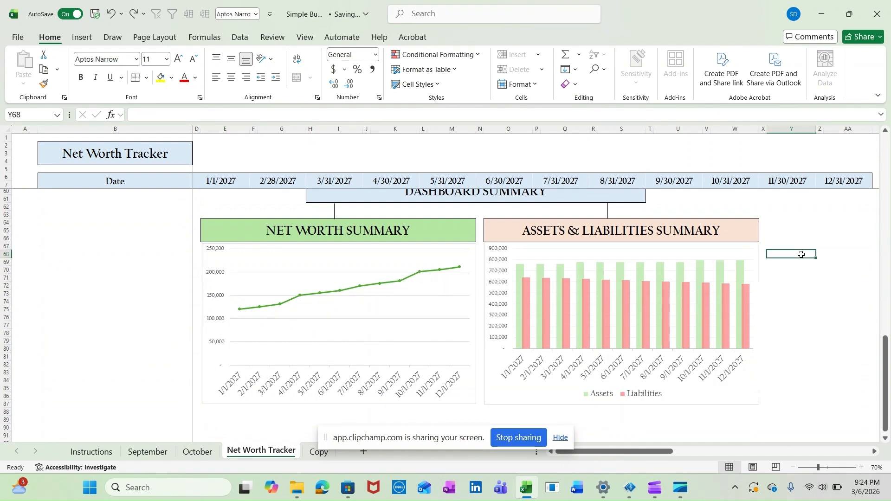
{"action": "scroll", "coordinate": [801, 254], "scroll_direction": "up", "scroll_amount": 15}
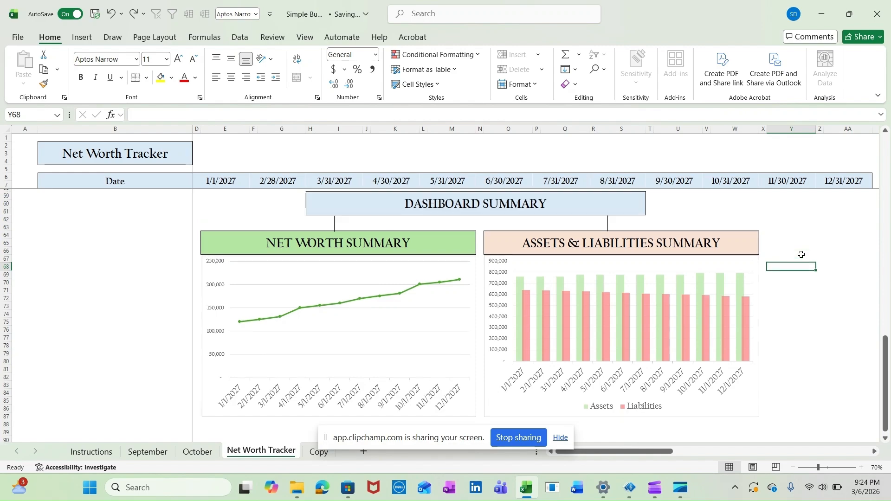